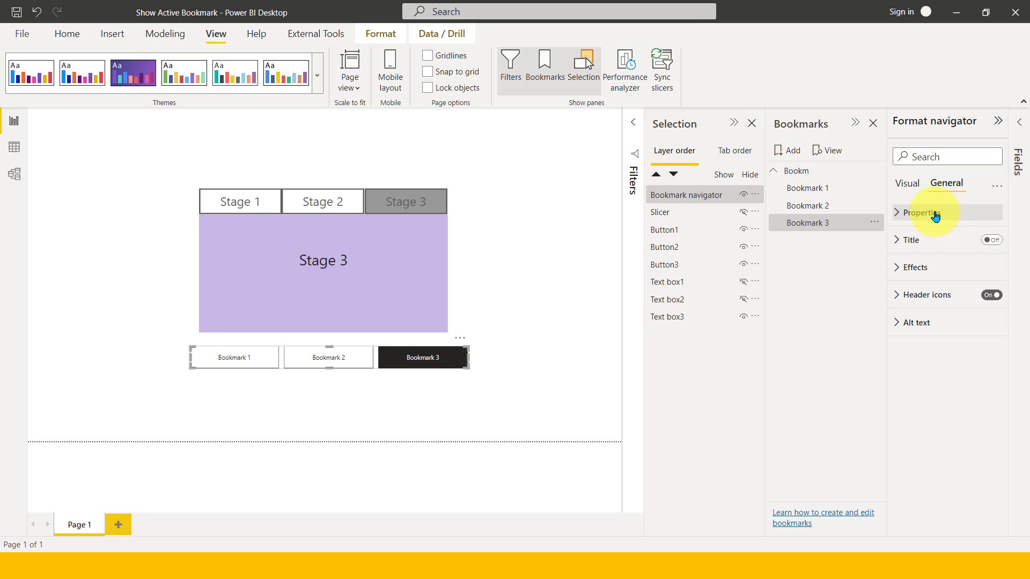
- Set the navigator button shape to Chevron arrow, after briefly trying Pentagon arrow
left_click(939, 214)
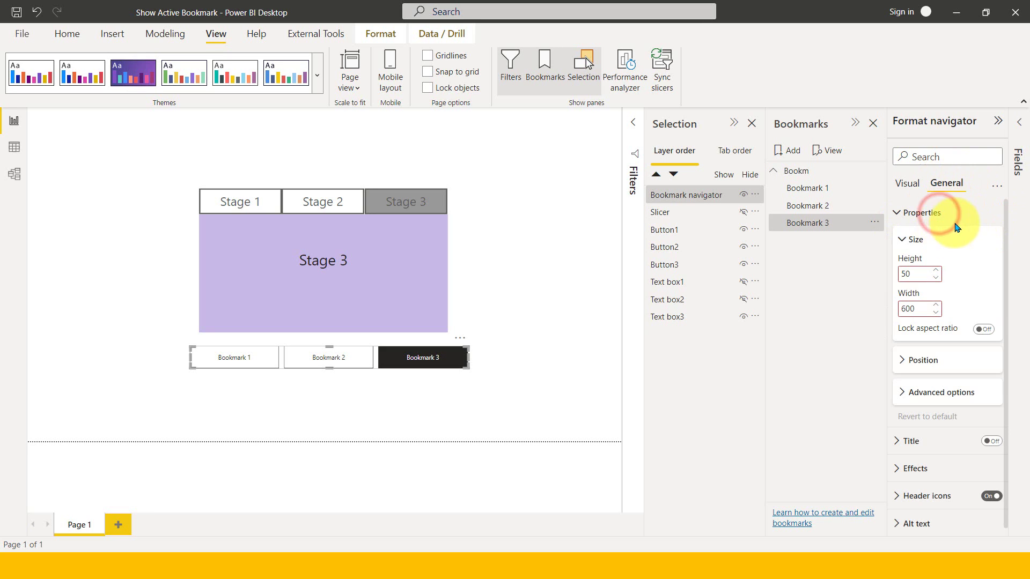
left_click(926, 211)
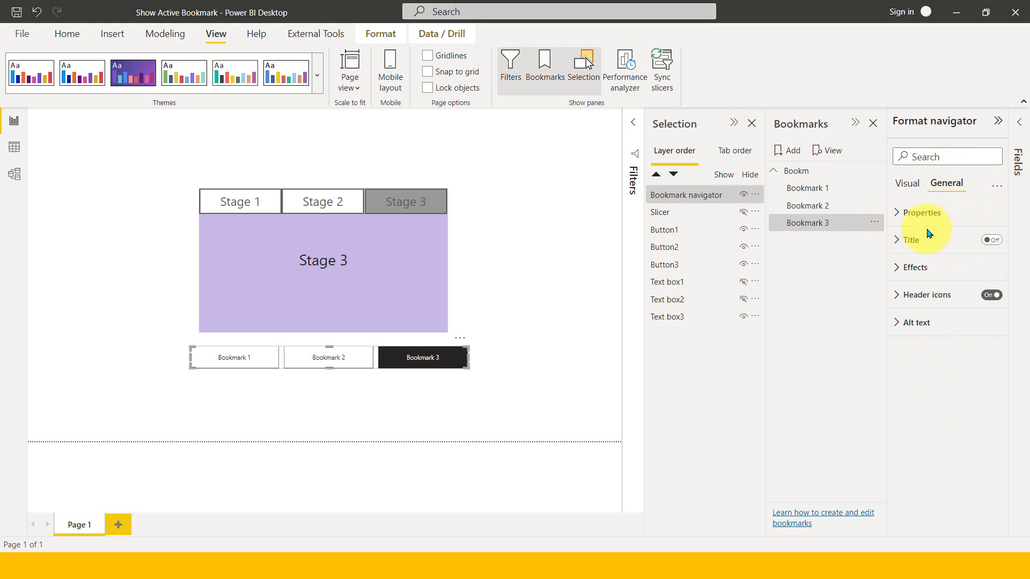
left_click(906, 188)
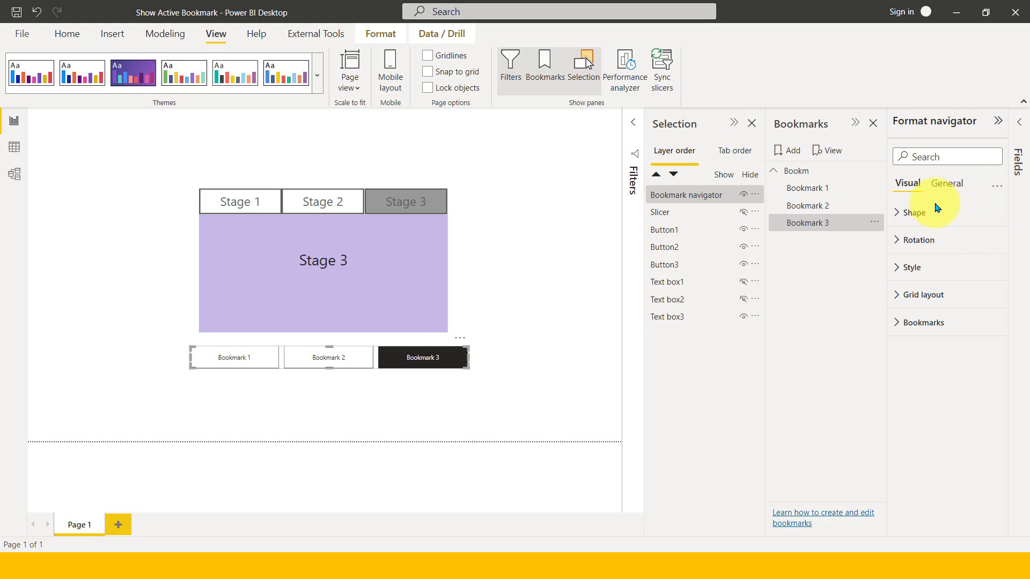
left_click(921, 213)
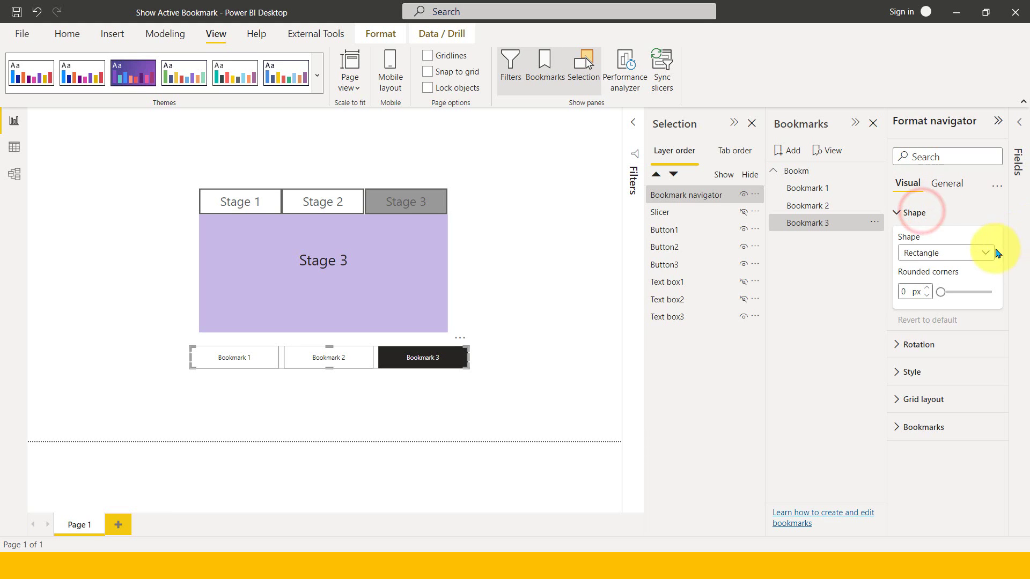
left_click(984, 256)
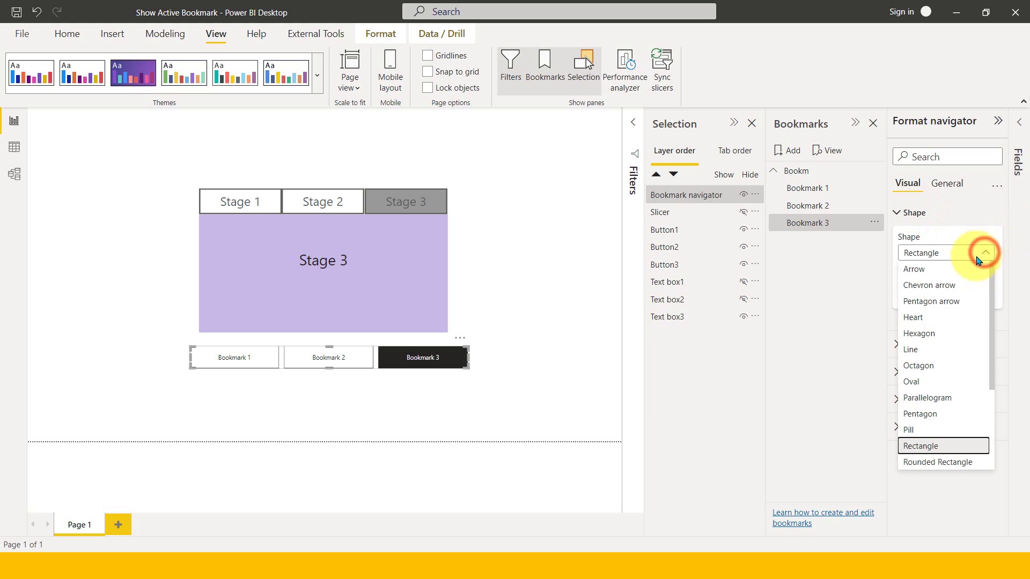
left_click(957, 284)
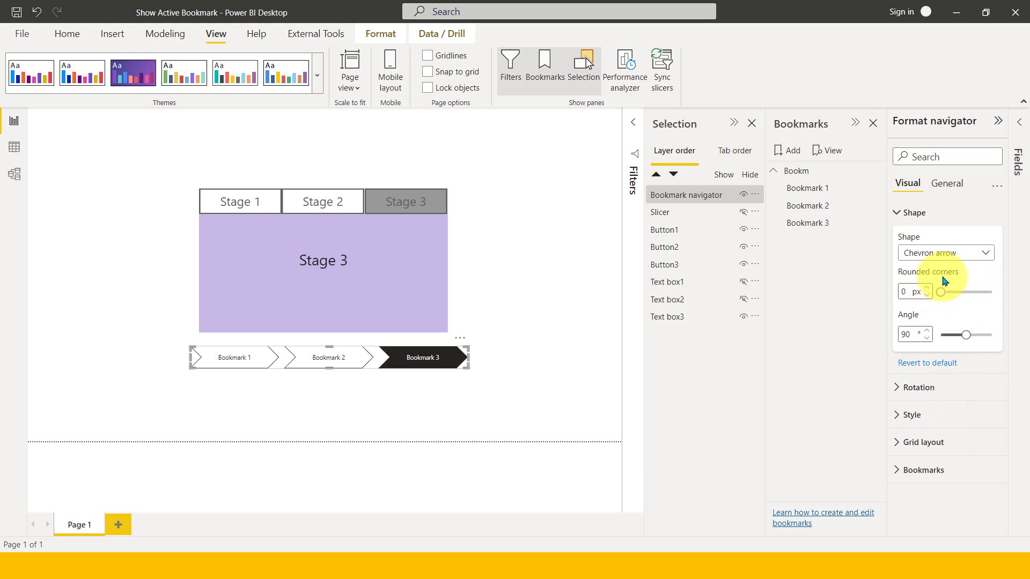
left_click(951, 257)
left_click(960, 302)
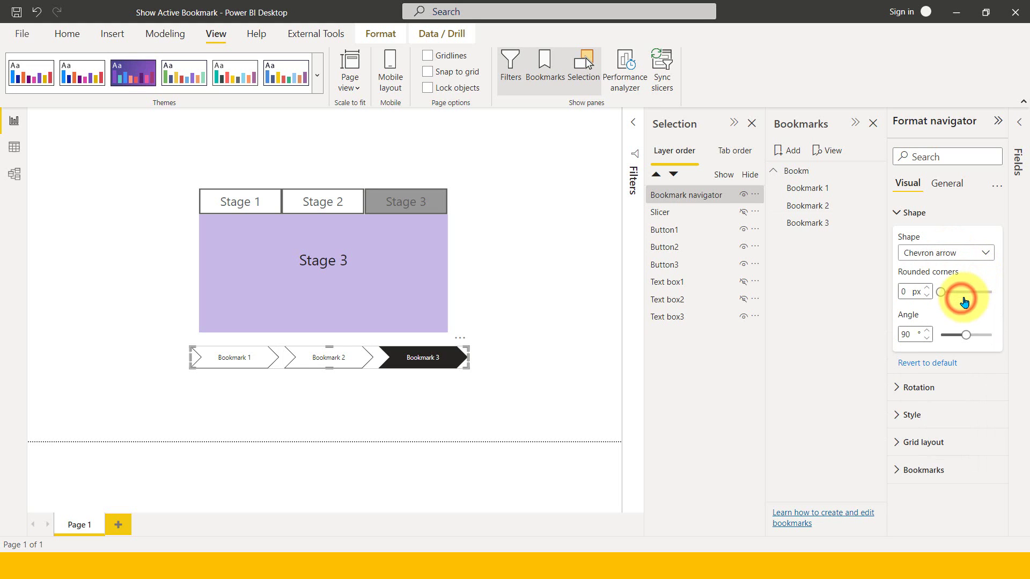
left_click(944, 251)
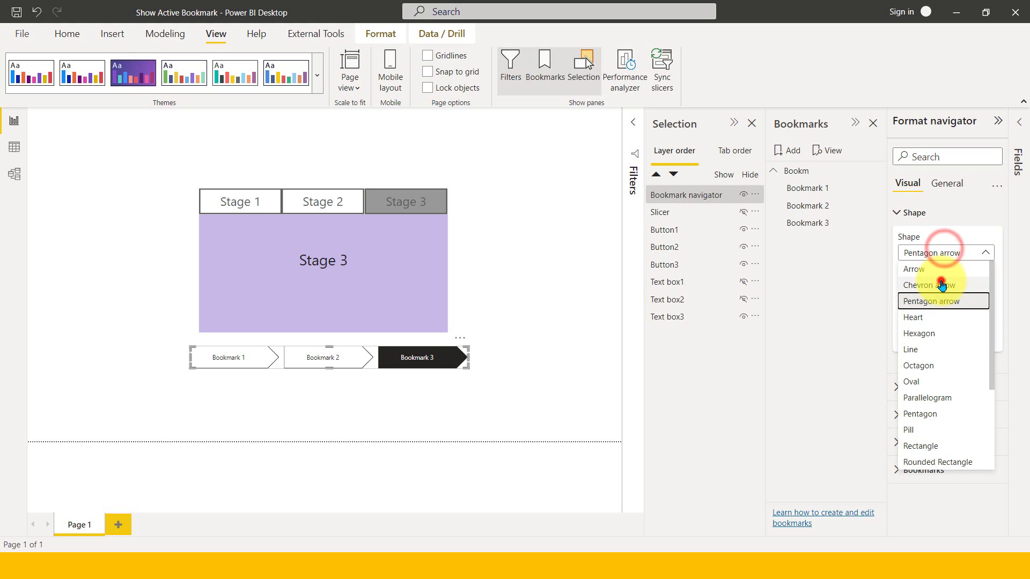
left_click(943, 285)
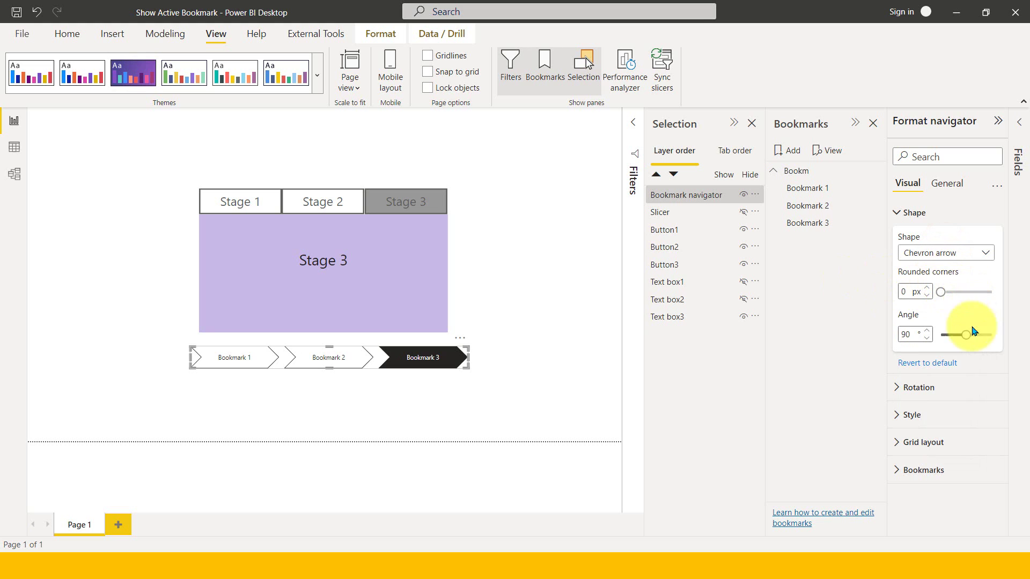
- Widen the chevron angle to 180° so the buttons become flat rectangles
left_click(912, 216)
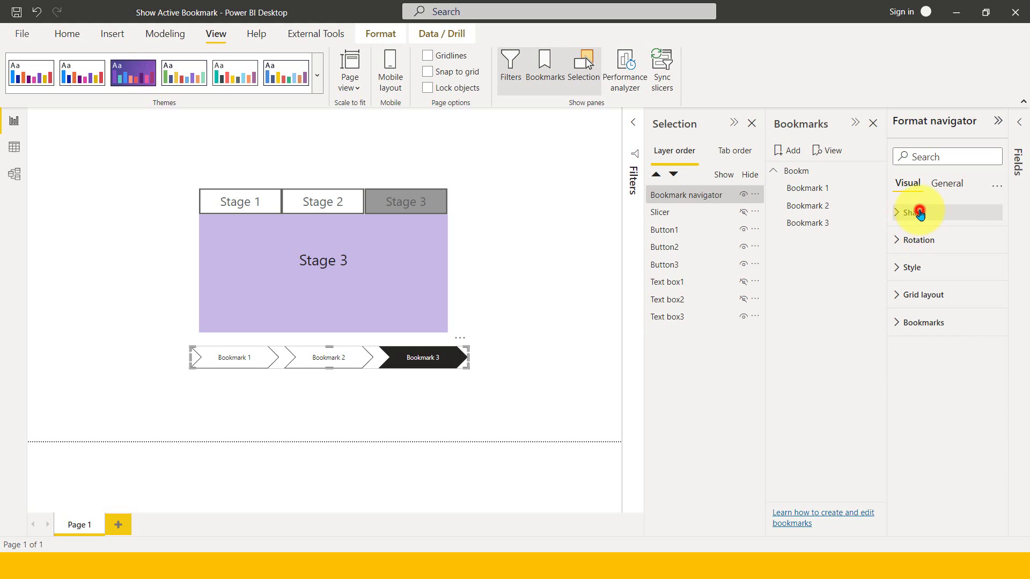
left_click(919, 214)
left_click_drag(967, 330, 1004, 337)
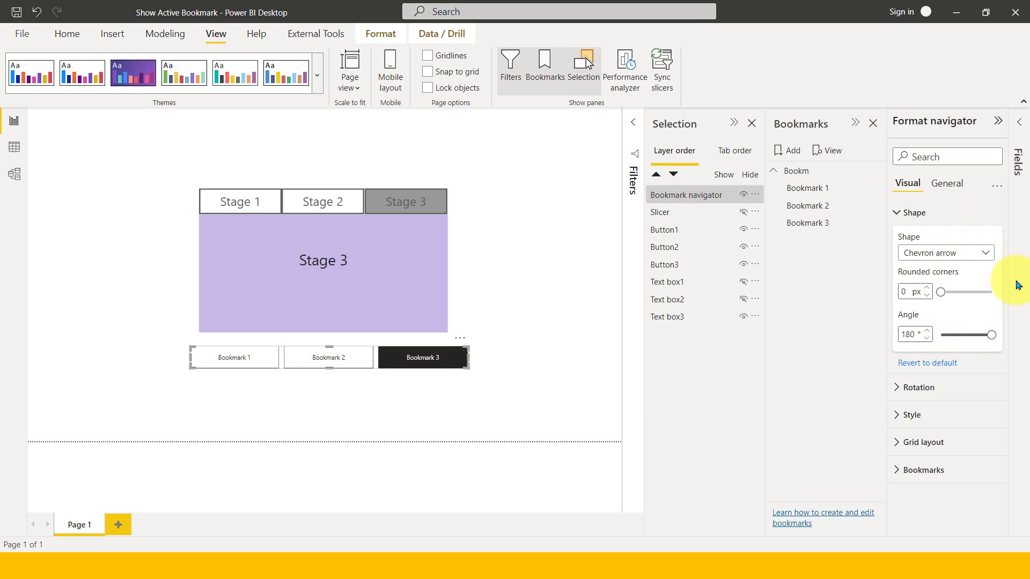
- Revert the shape to default and settle on Chevron arrow at 90°, after trying Pentagon arrow
left_click(944, 364)
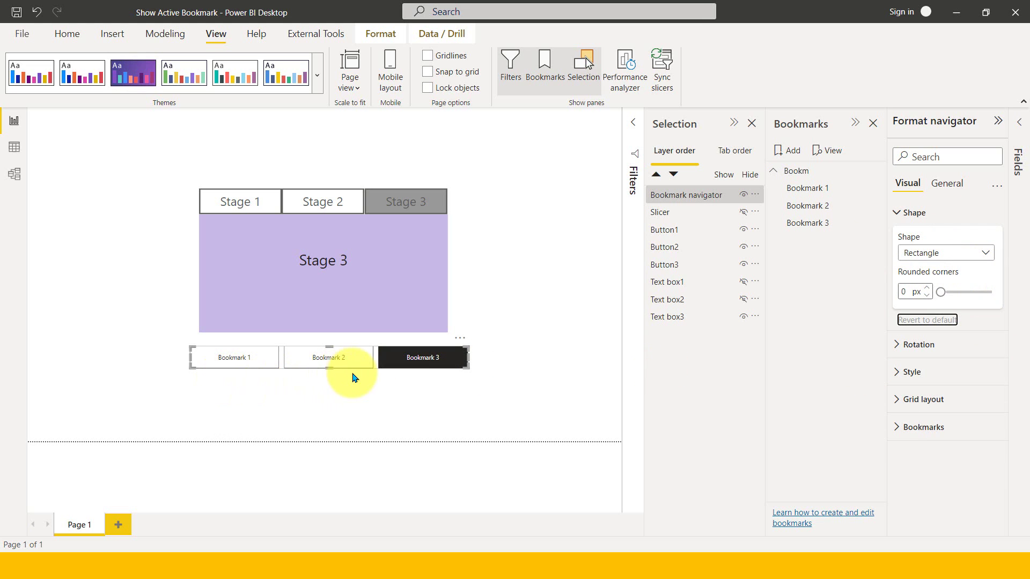
left_click(989, 255)
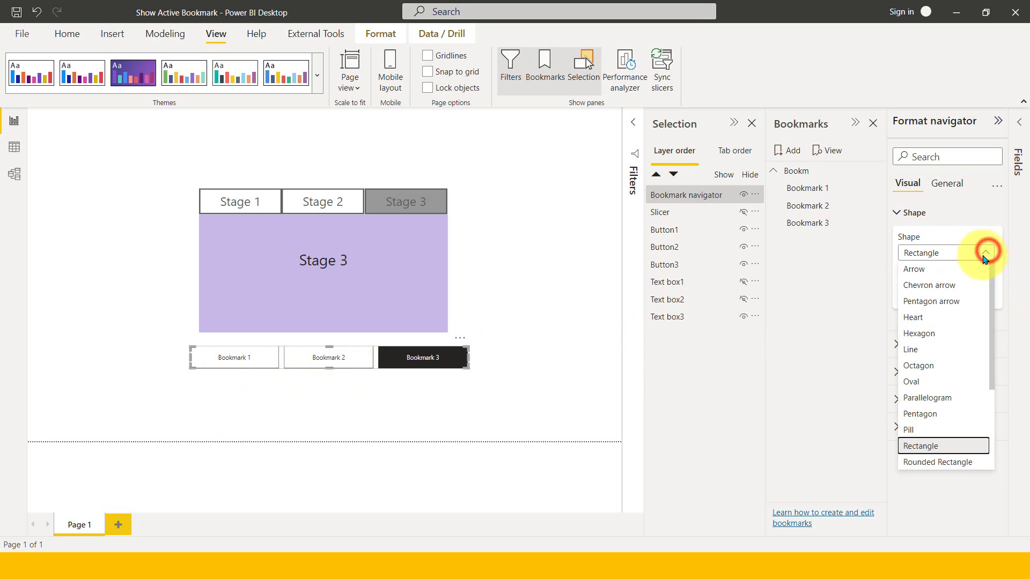
left_click(960, 296)
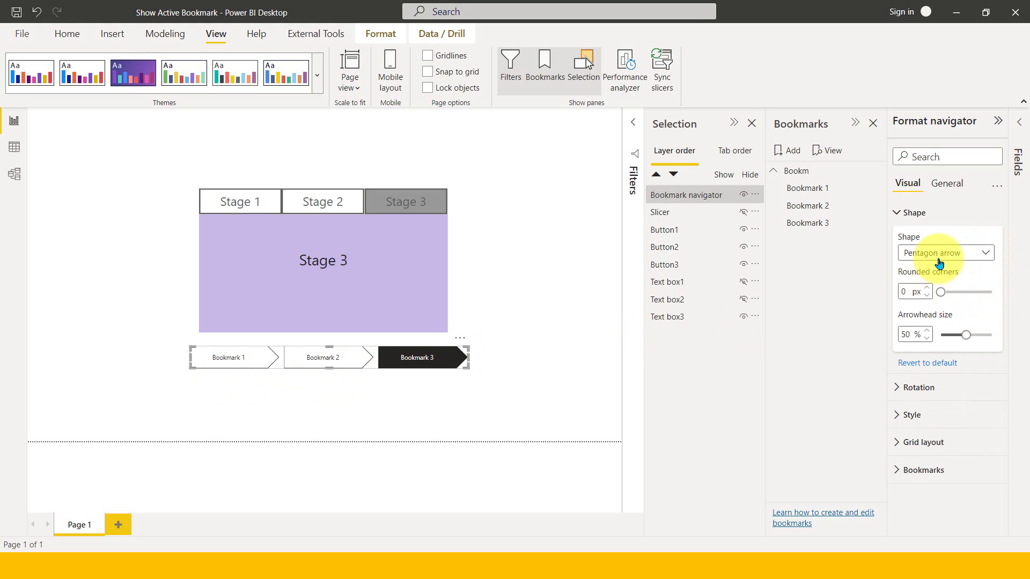
left_click(935, 254)
left_click(938, 291)
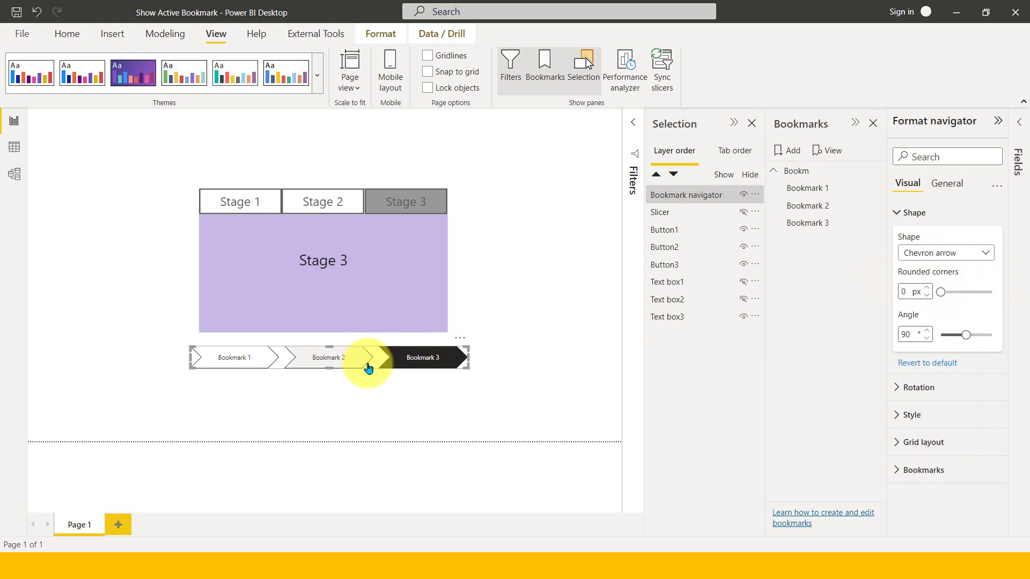
- Open and close the Format settings options menu
left_click(914, 213)
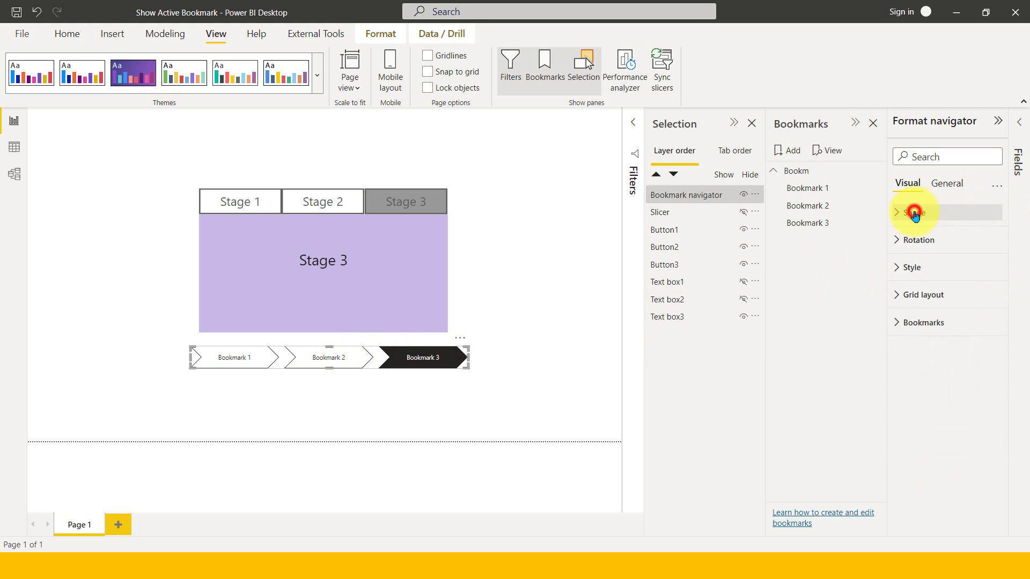
left_click(997, 188)
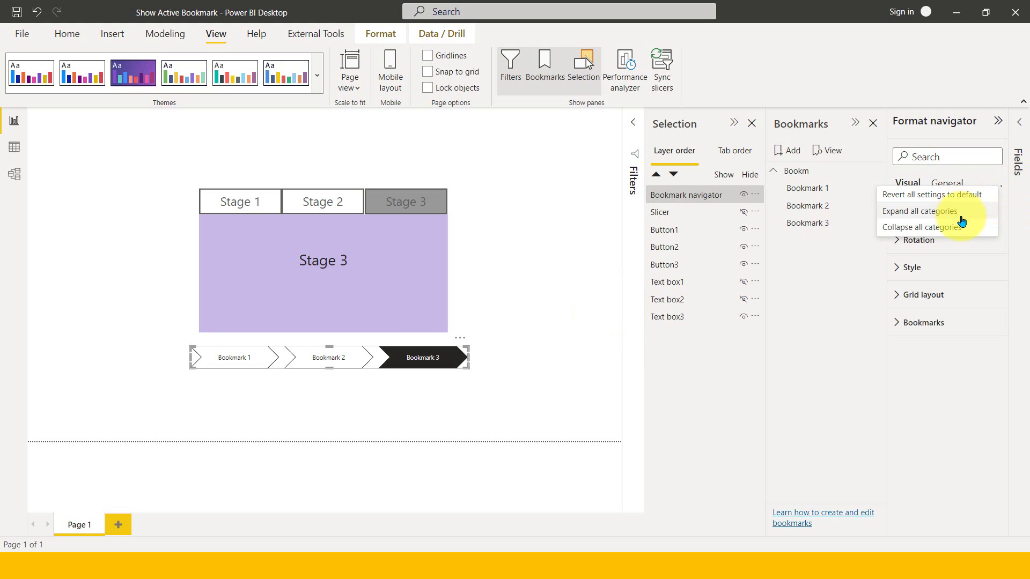
left_click(927, 386)
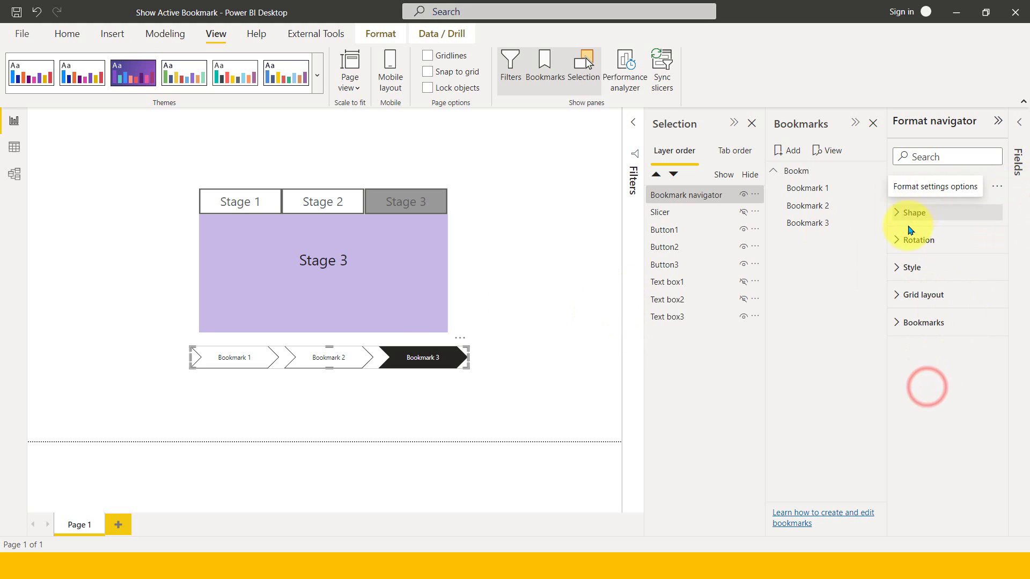
- Test a 90° text rotation on the button labels and make the navigator much taller
left_click(897, 244)
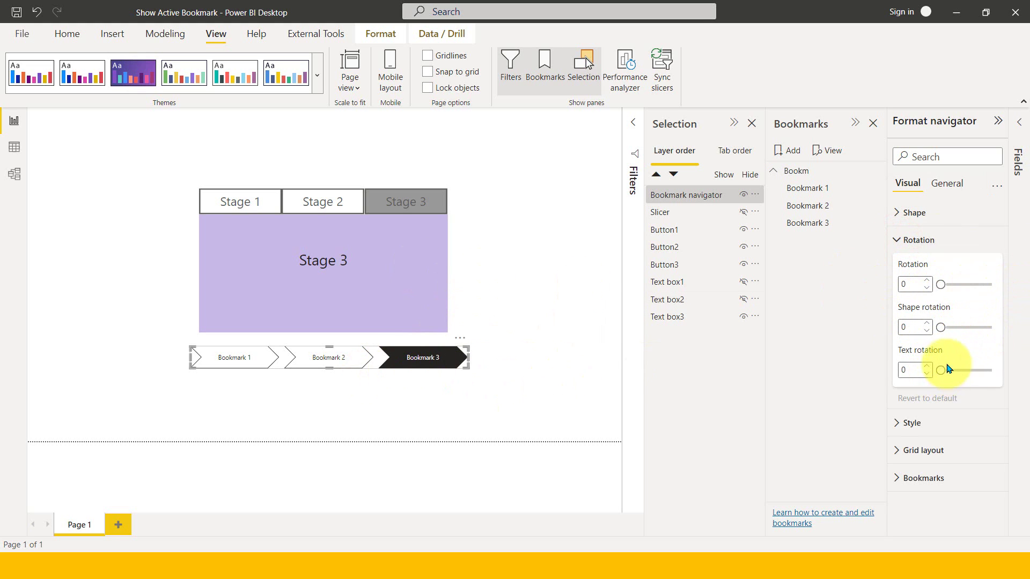
left_click_drag(958, 369, 958, 369)
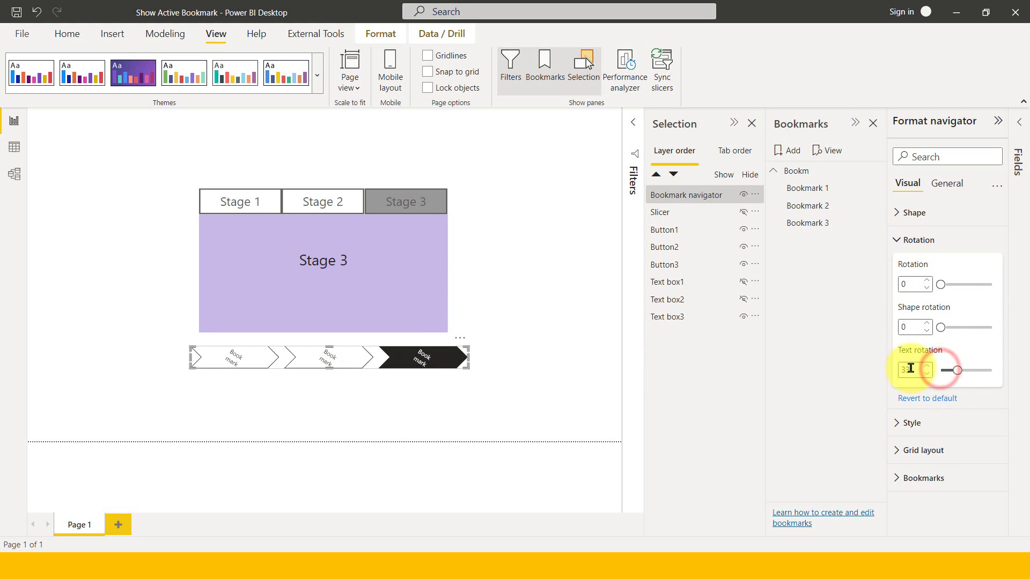
double_click(912, 370)
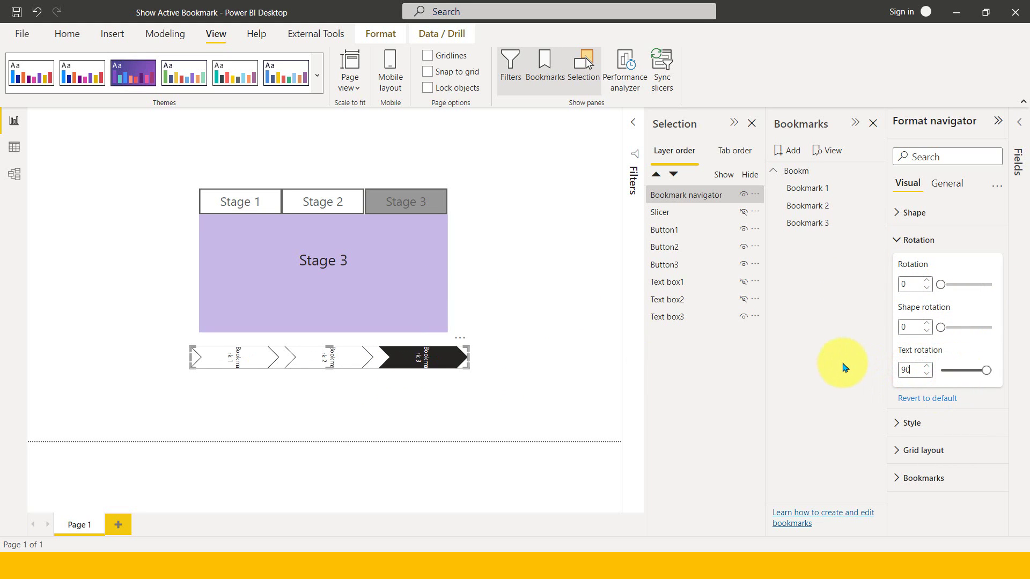
left_click_drag(331, 368, 333, 441)
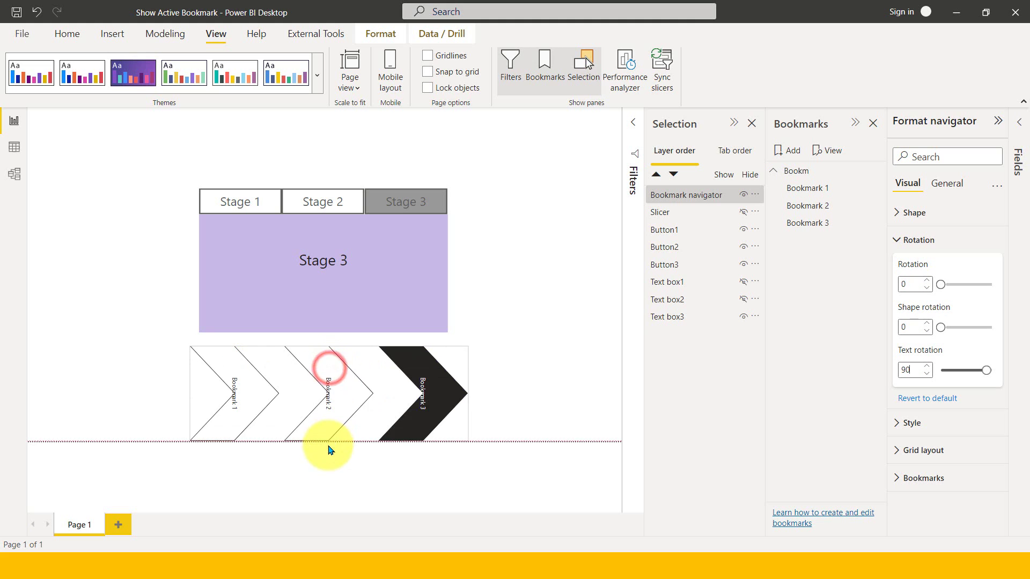
- Change the button shape to Rectangle, reset text rotation to 0 and shrink the navigator
left_click(913, 212)
left_click(933, 253)
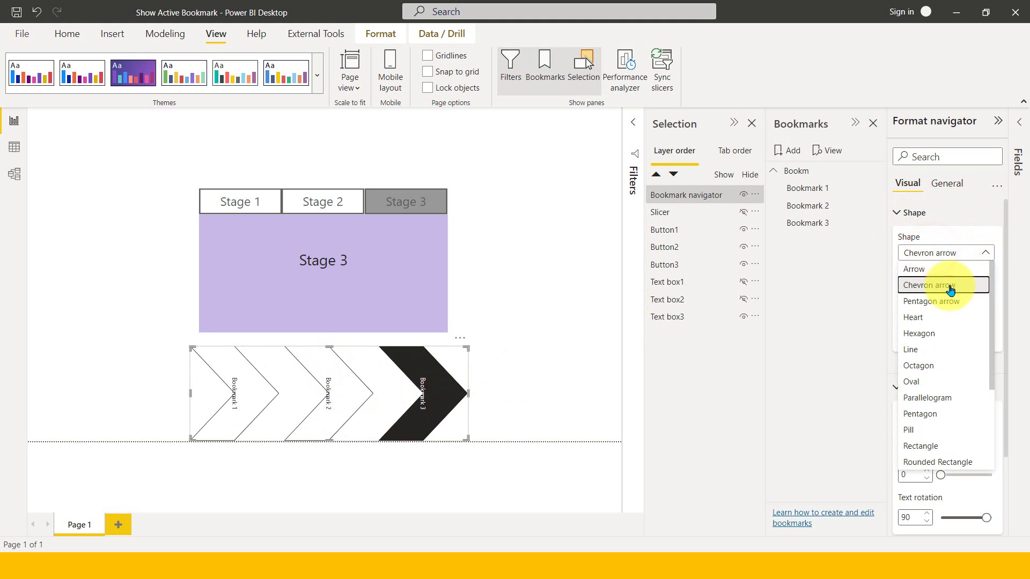
scroll(935, 301, "down", 3)
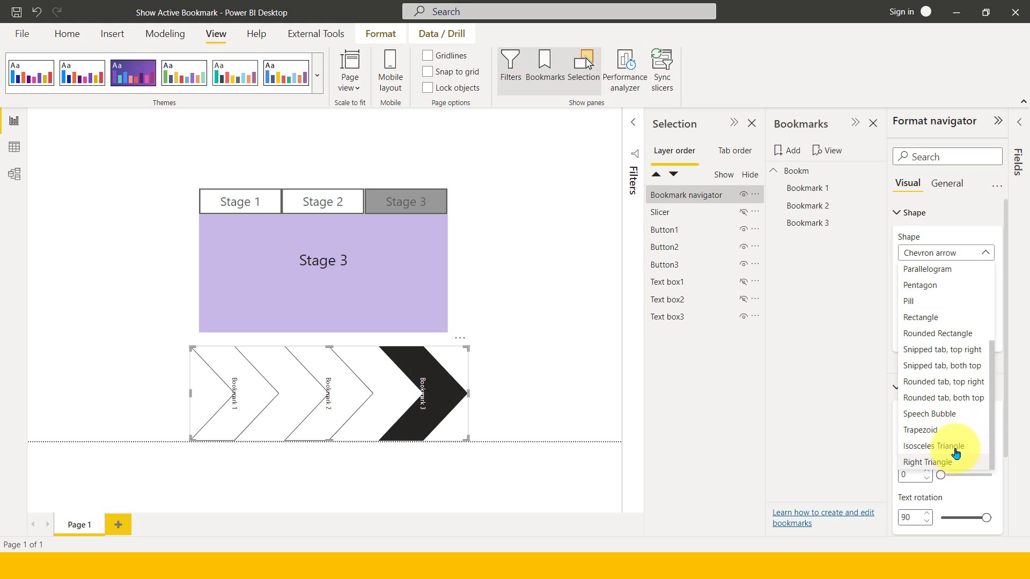
left_click(944, 318)
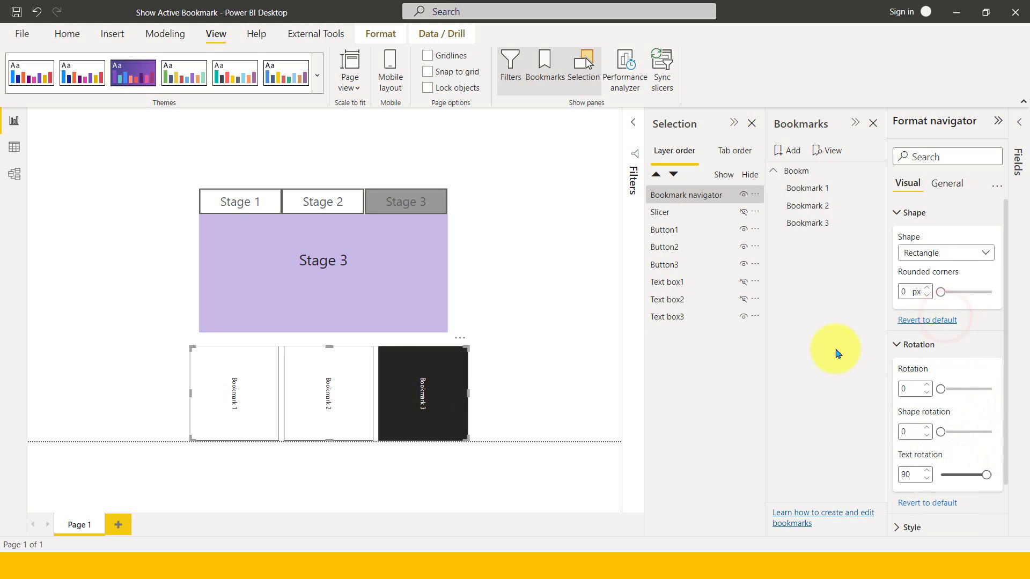
left_click(905, 210)
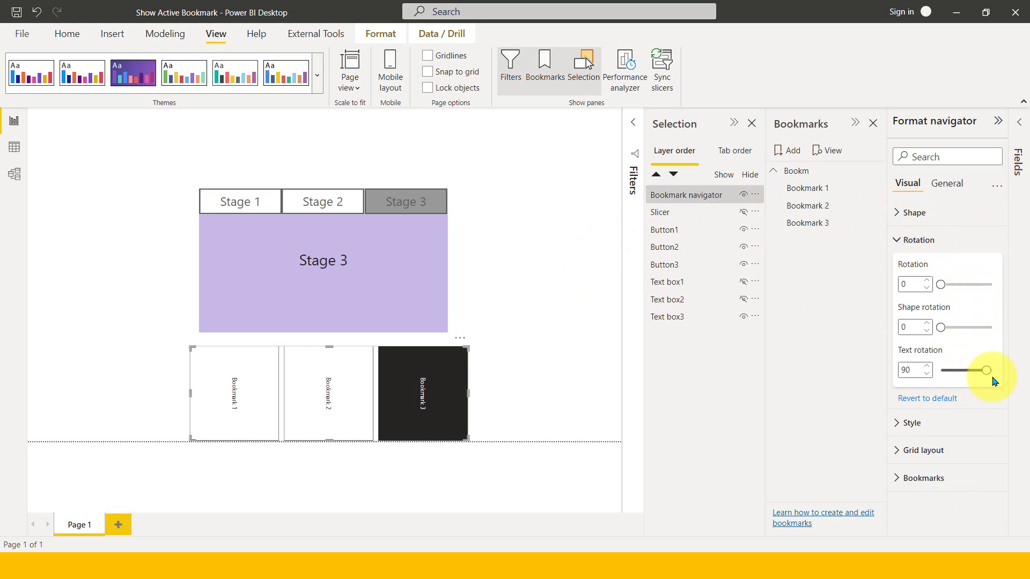
left_click_drag(988, 371, 859, 379)
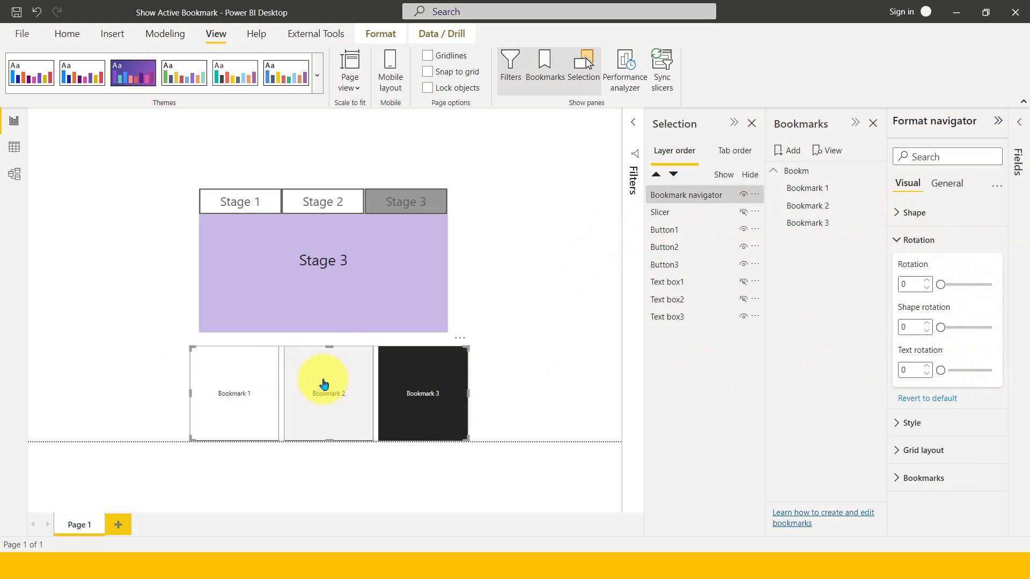
left_click_drag(330, 438, 329, 375)
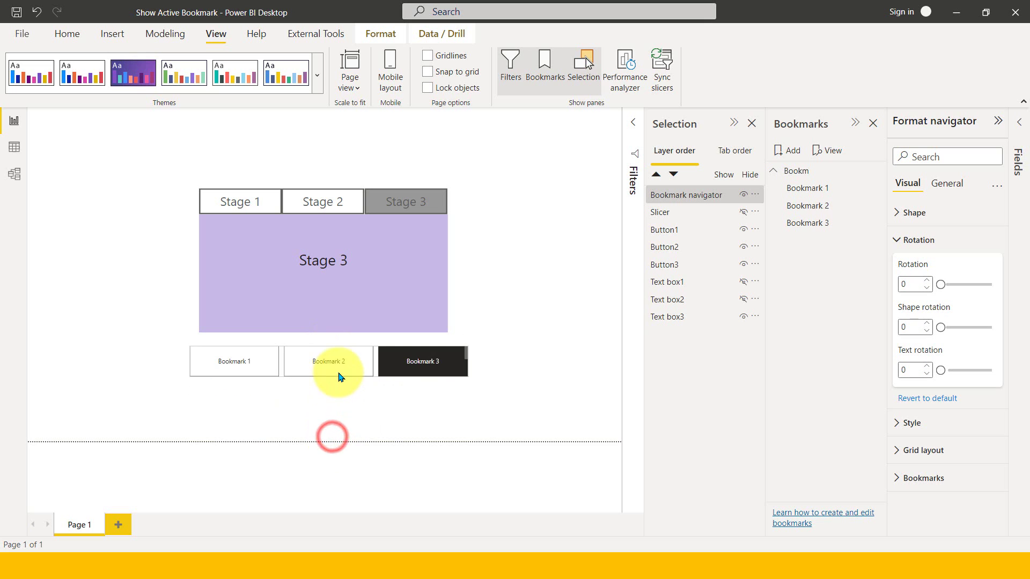
- Switch the navigator's Style settings to the Selected button state
left_click(918, 241)
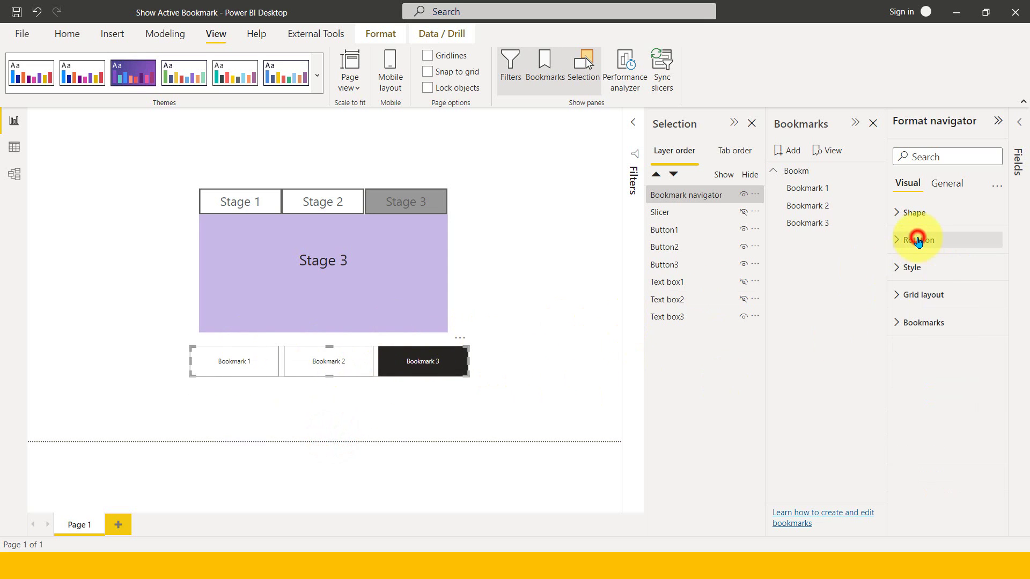
left_click(995, 272)
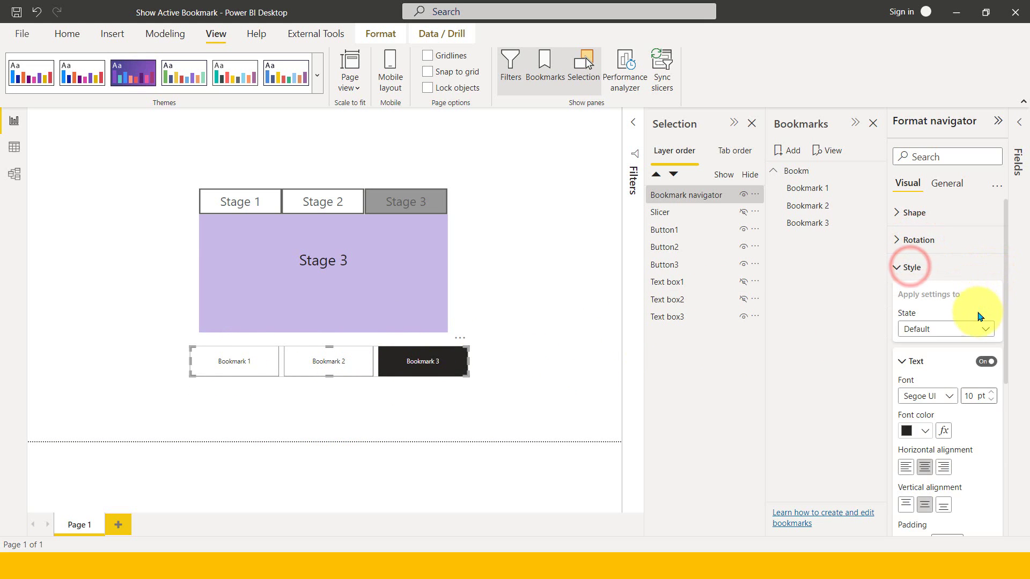
left_click(953, 328)
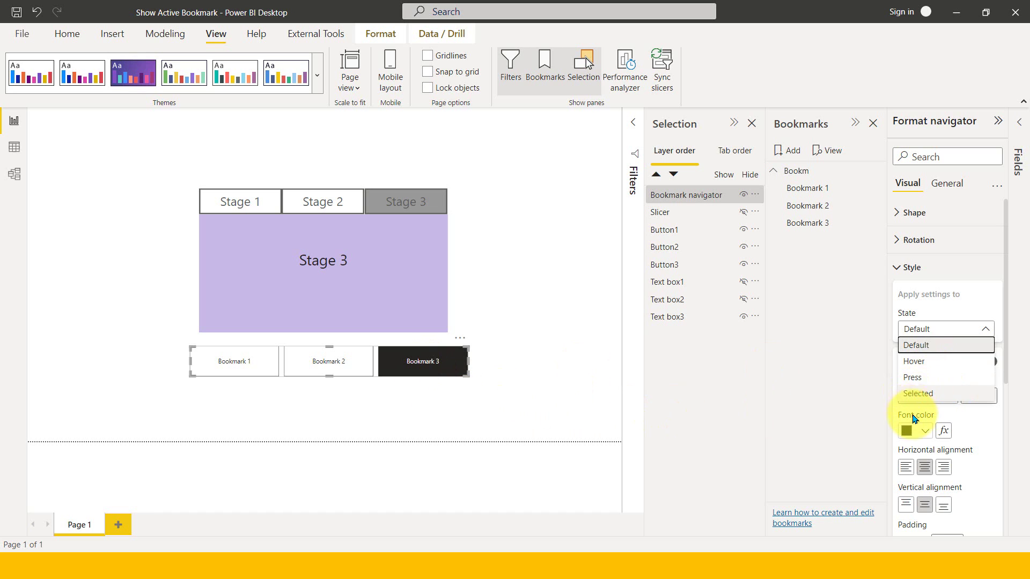
left_click(991, 430)
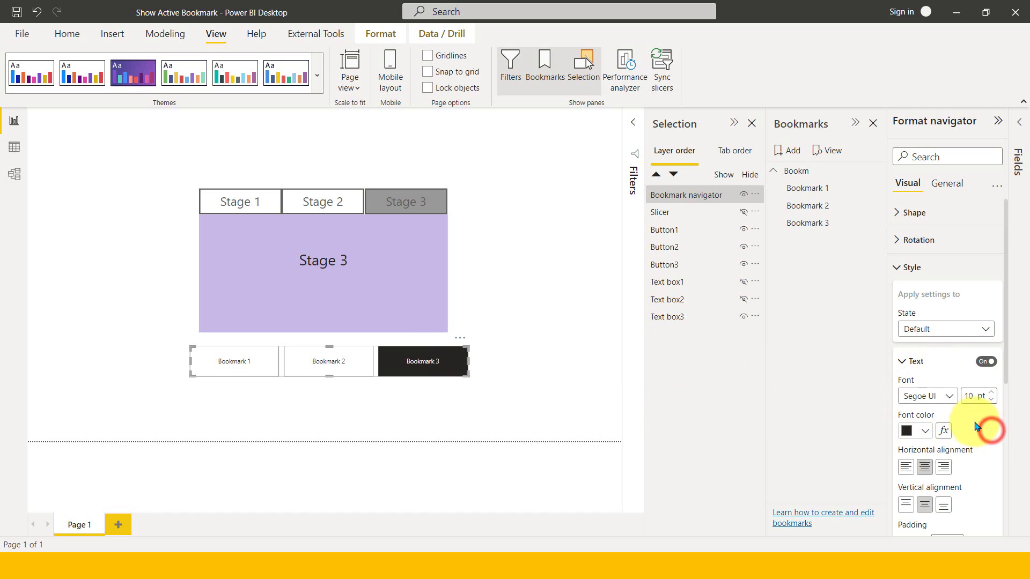
left_click(932, 329)
left_click(932, 393)
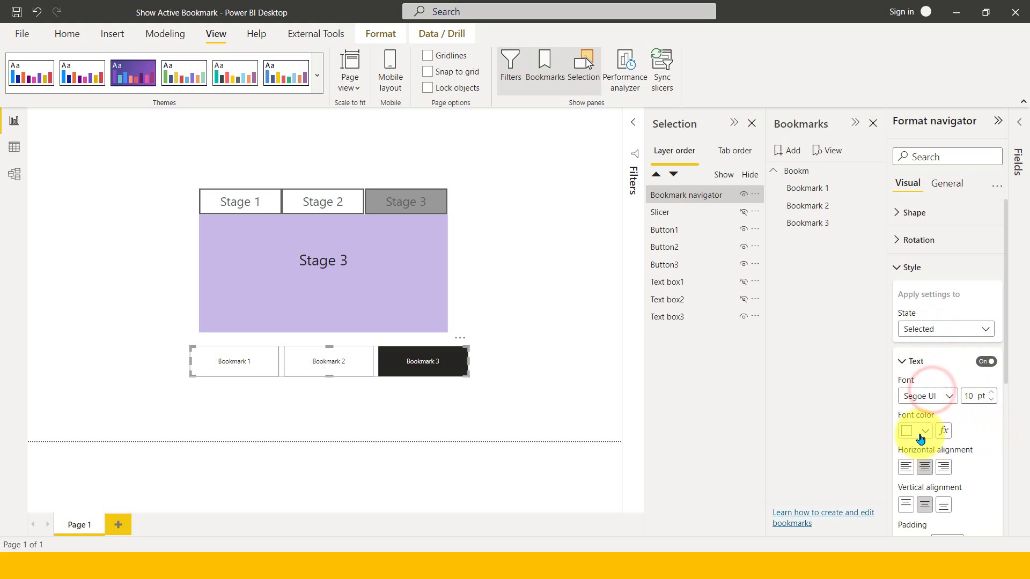
- Fill the selected-state buttons dark blue, after trying light blue
left_click(913, 362)
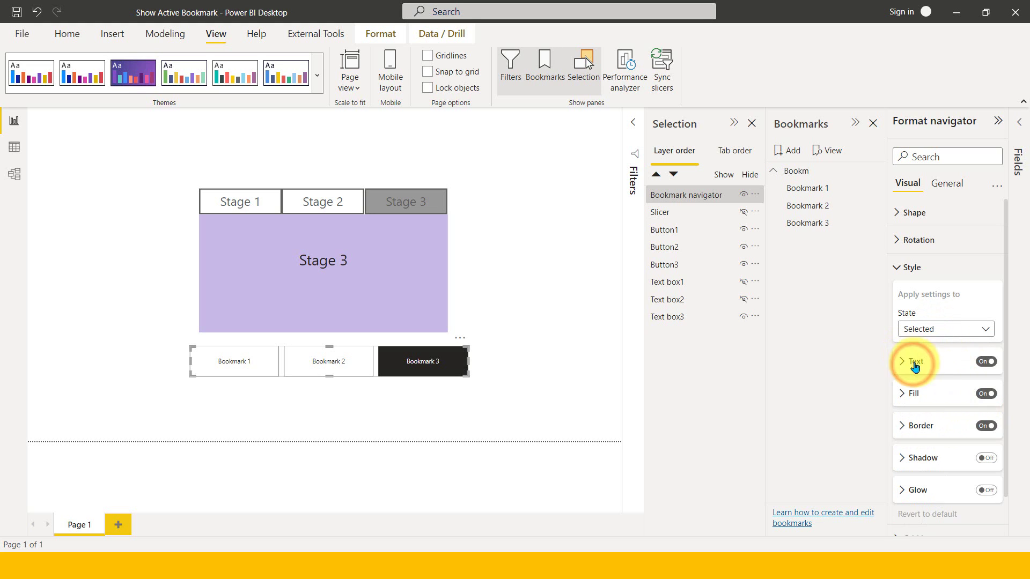
left_click(920, 394)
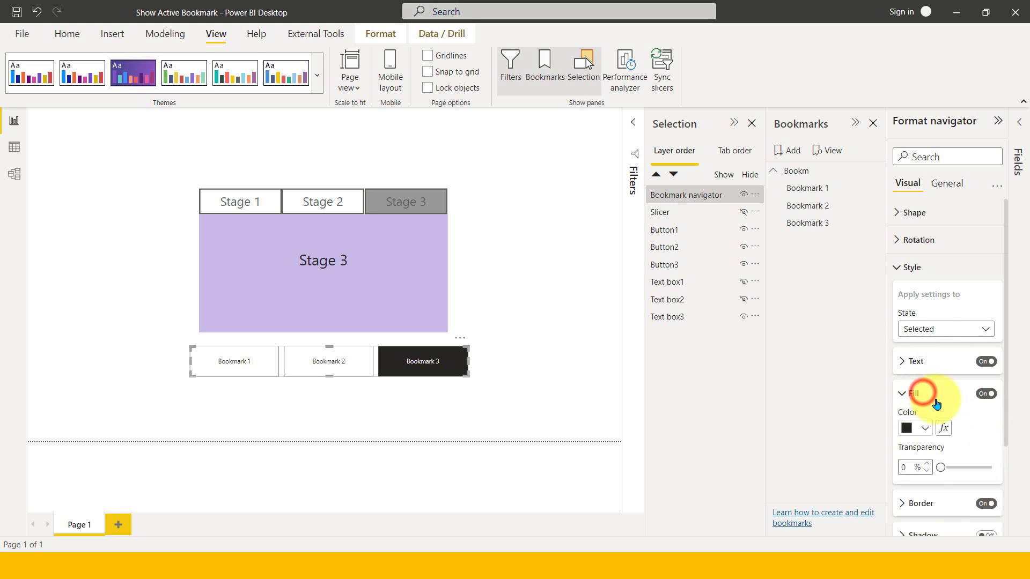
left_click(923, 434)
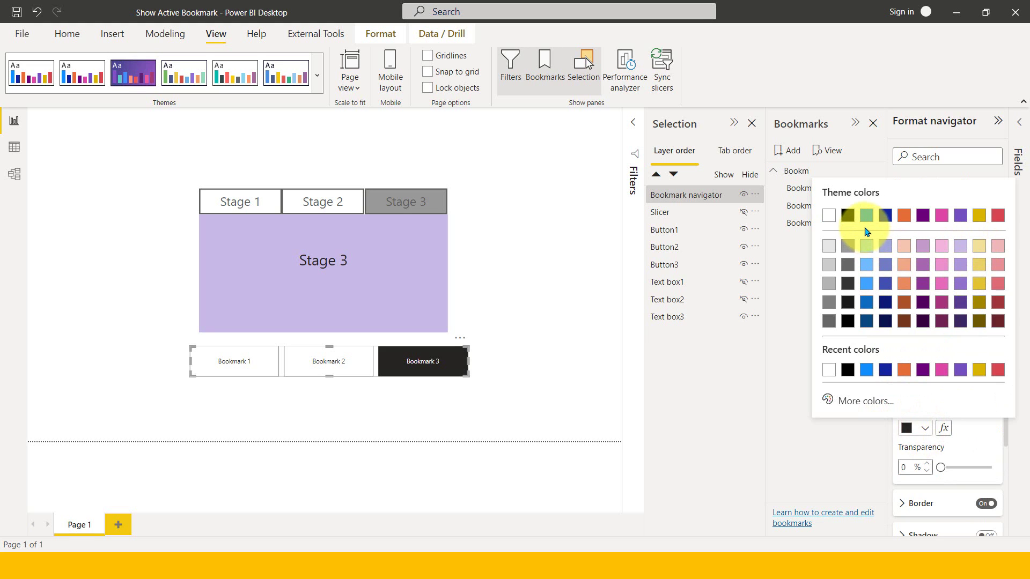
left_click(869, 270)
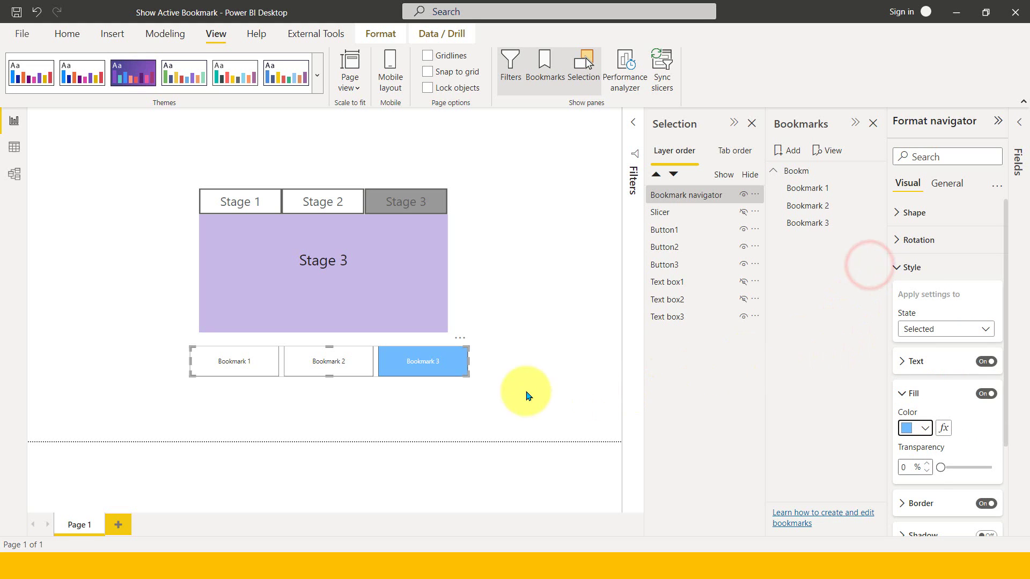
left_click(918, 428)
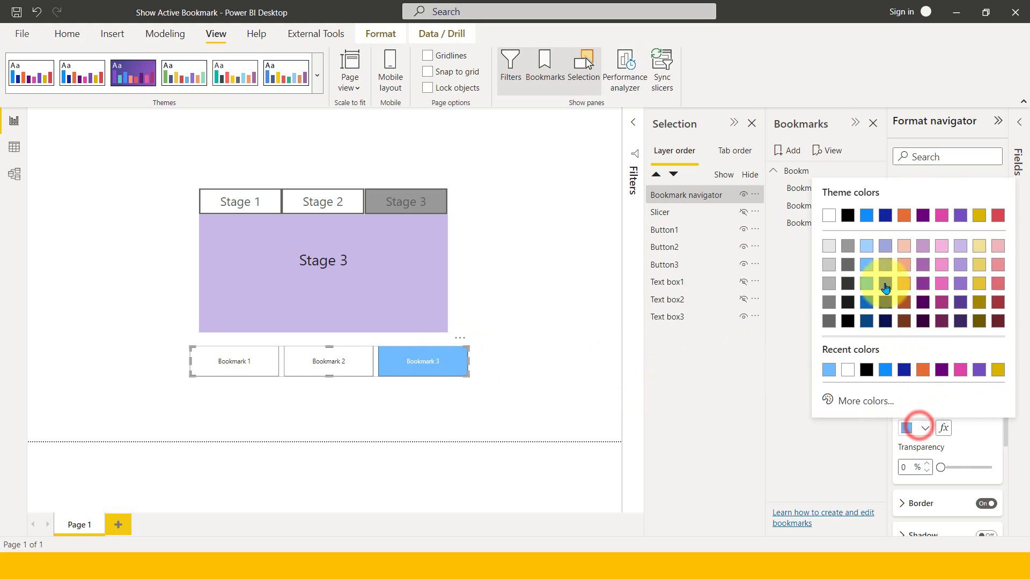
left_click(869, 299)
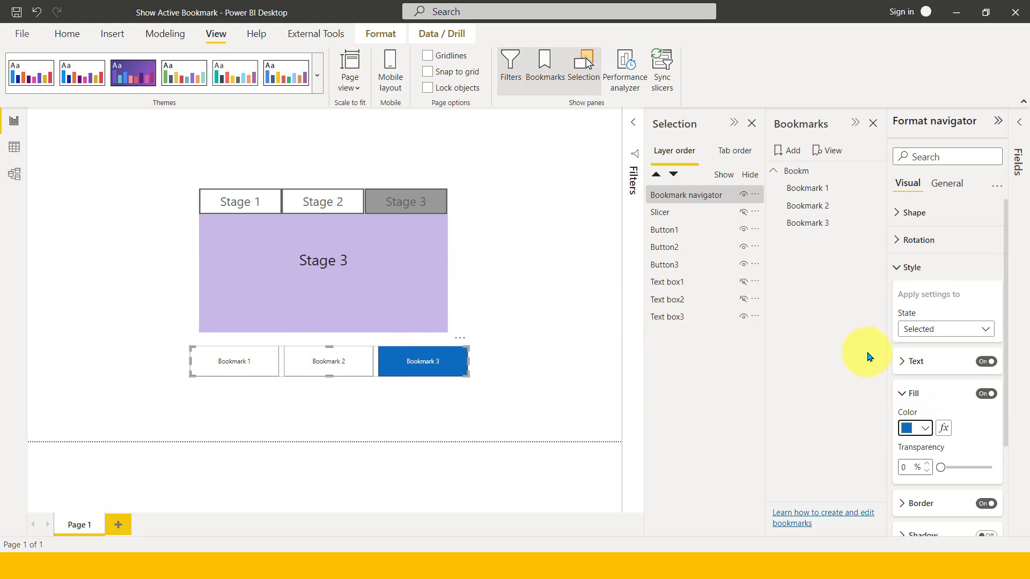
- Return the Style settings to the Default button state
left_click(928, 329)
left_click(936, 345)
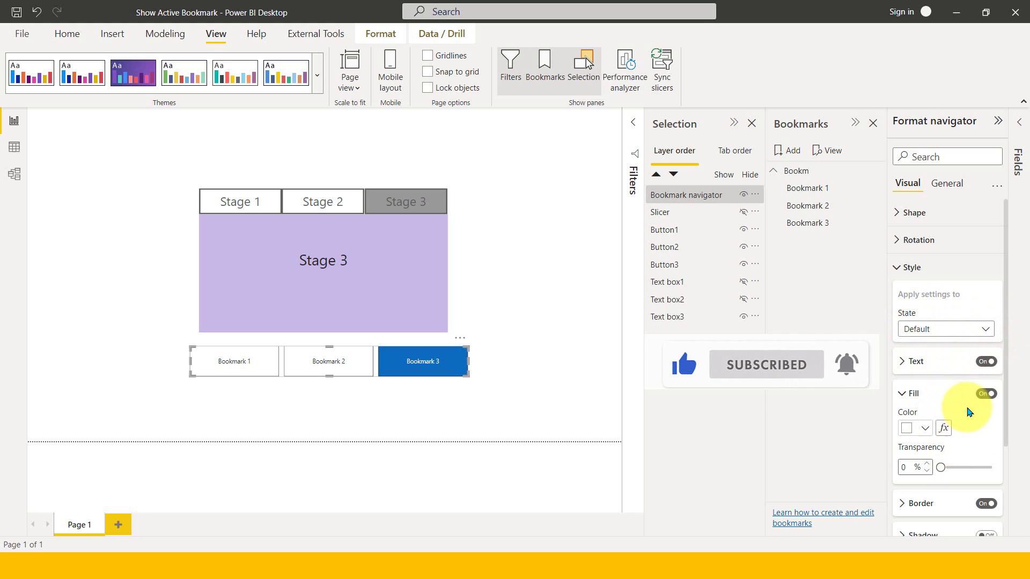
scroll(963, 383, "down", 1)
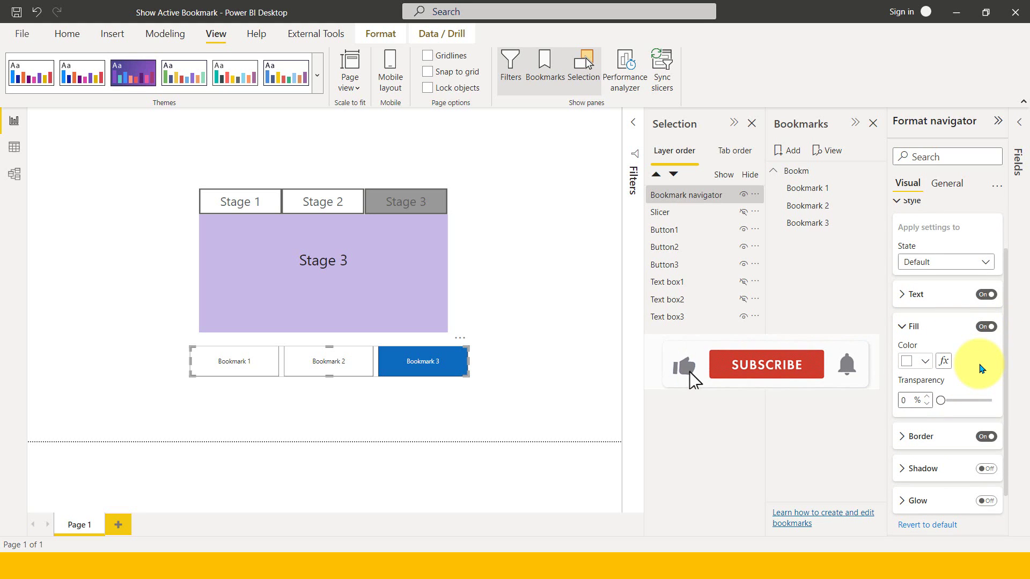
- Give the Hover button state a light salmon fill
left_click(919, 328)
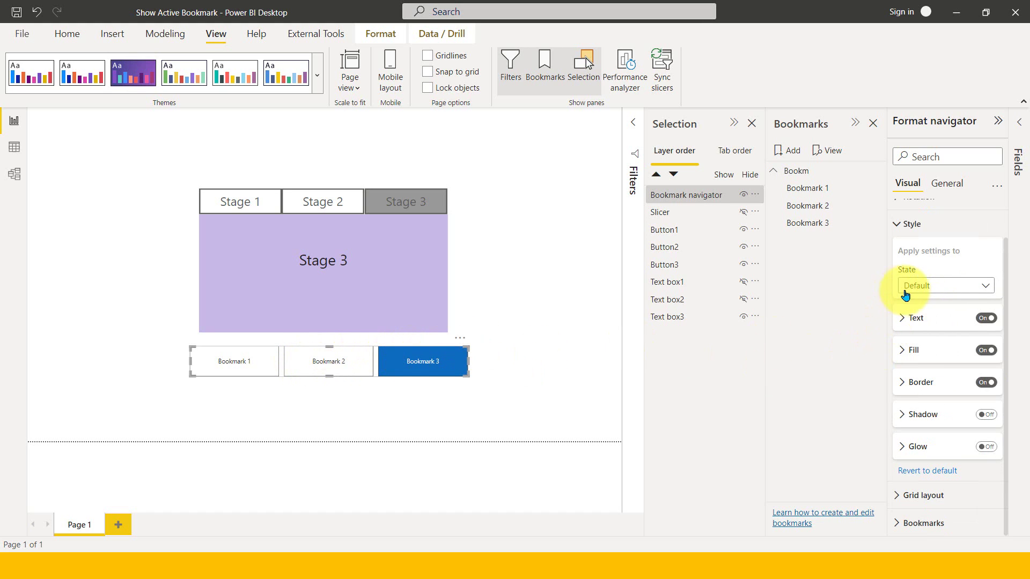
left_click(938, 283)
left_click(938, 318)
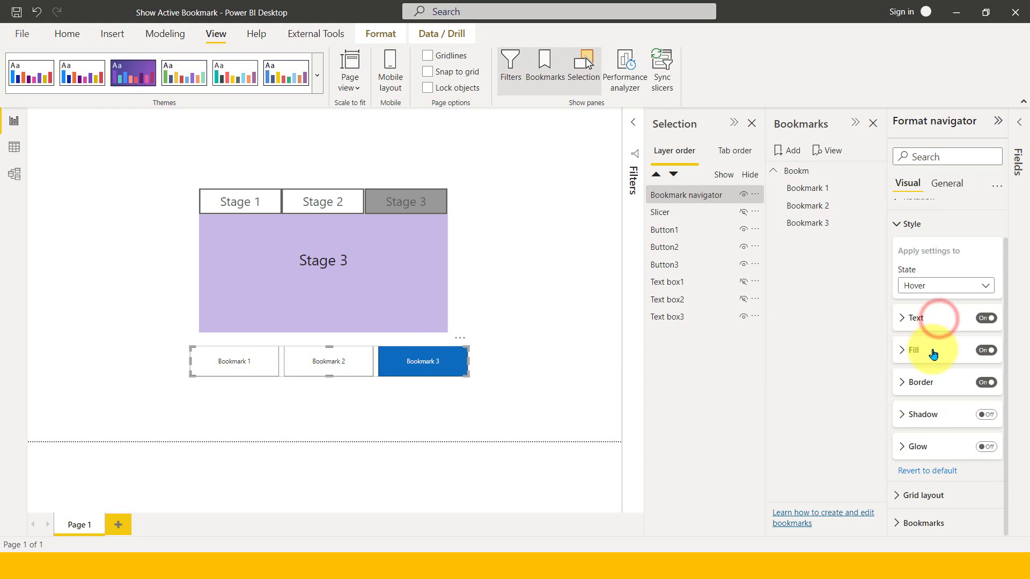
left_click(932, 352)
left_click(920, 385)
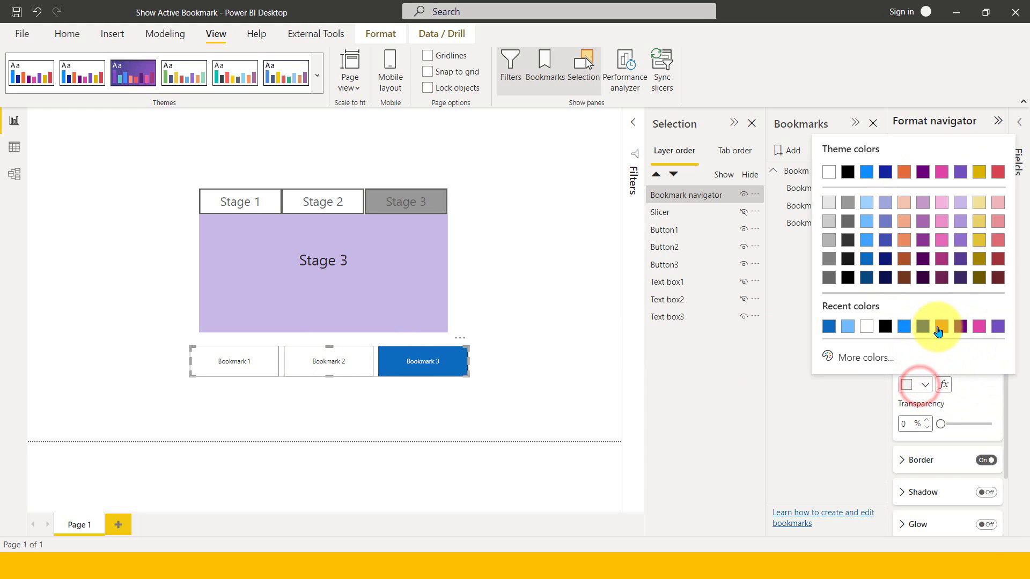
left_click(904, 203)
left_click(844, 374)
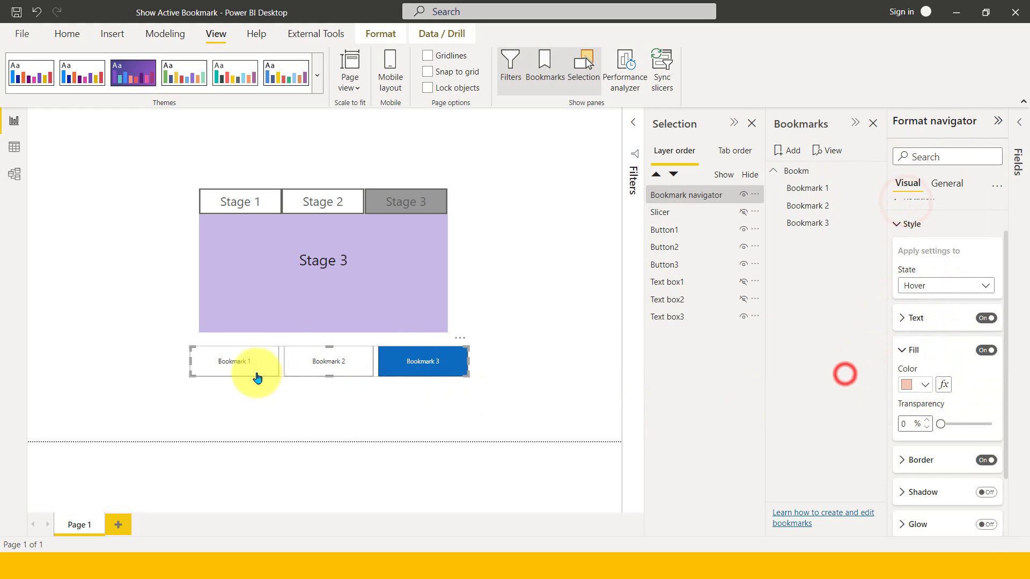
left_click(909, 352)
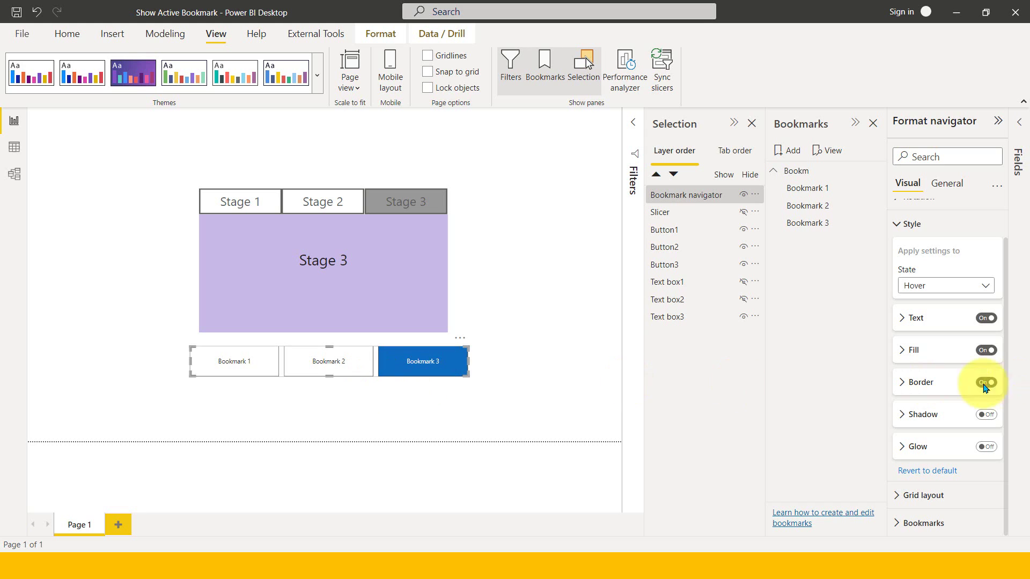
- Set the hover border width to 5 px and turn on shadow and glow
left_click(923, 382)
left_click(904, 452)
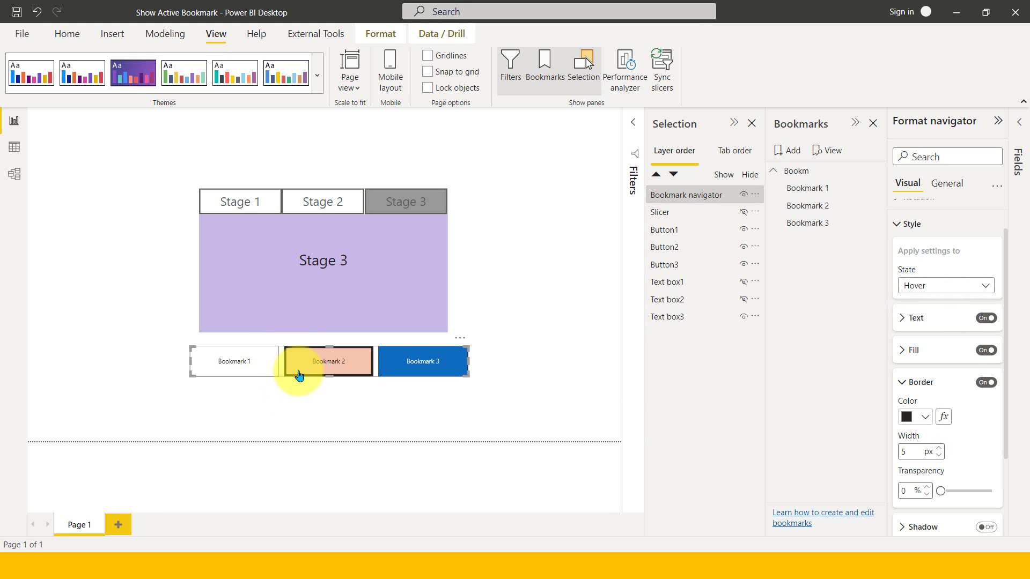
left_click(931, 383)
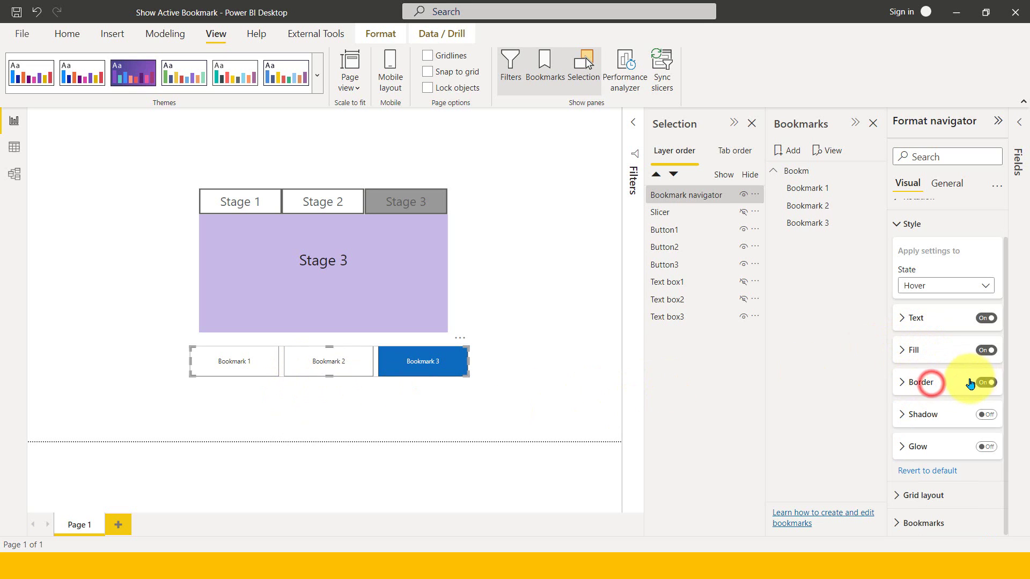
left_click(987, 414)
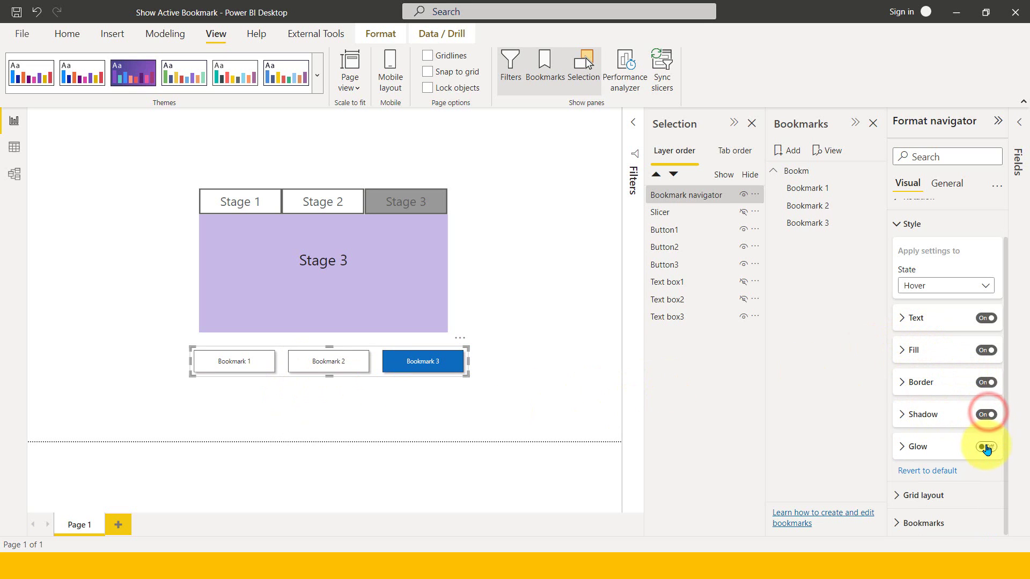
left_click(987, 446)
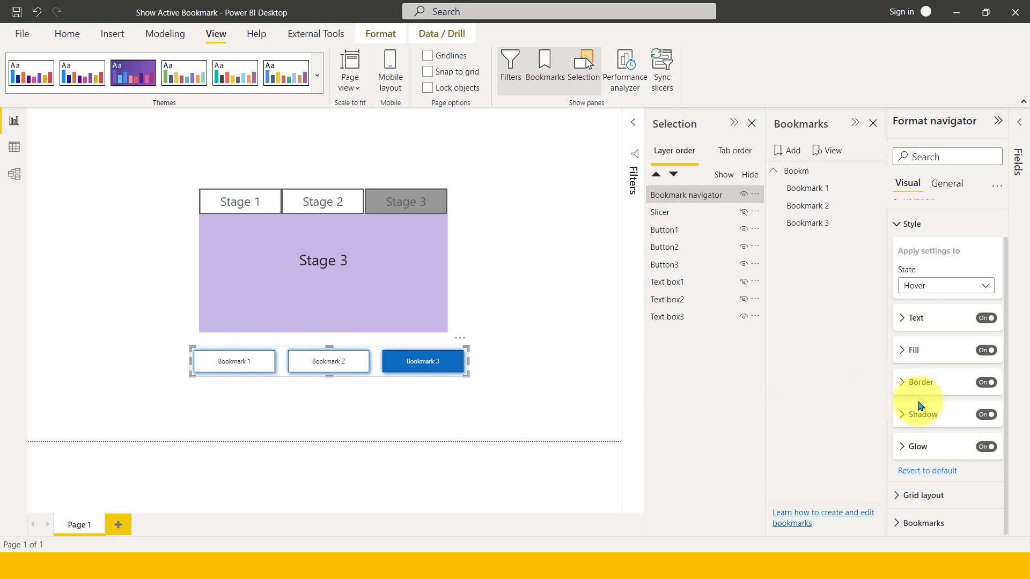
left_click(909, 220)
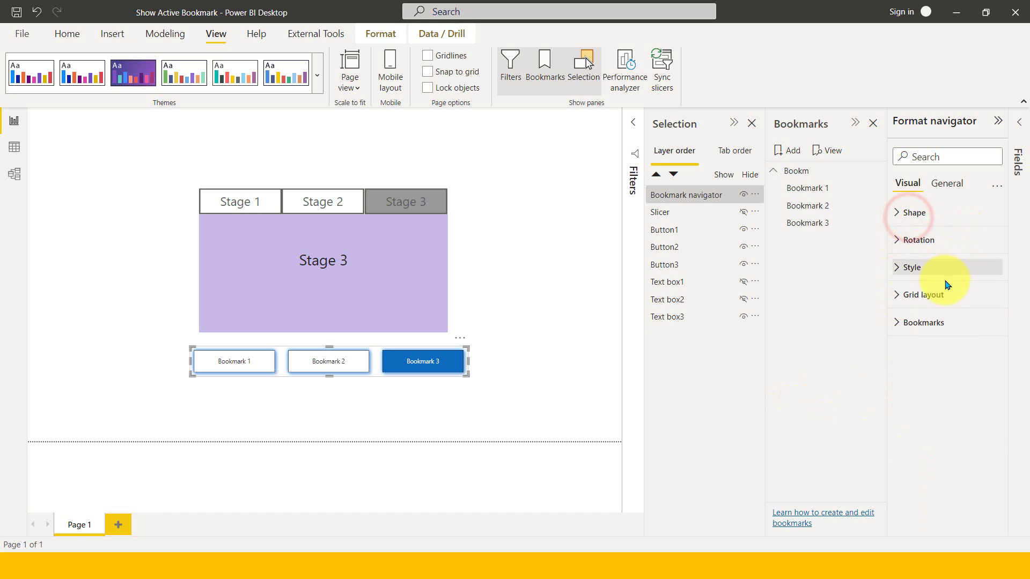
- Arrange the bookmark buttons in a Grid and enlarge the navigator, entering values 52 and 30
left_click(898, 299)
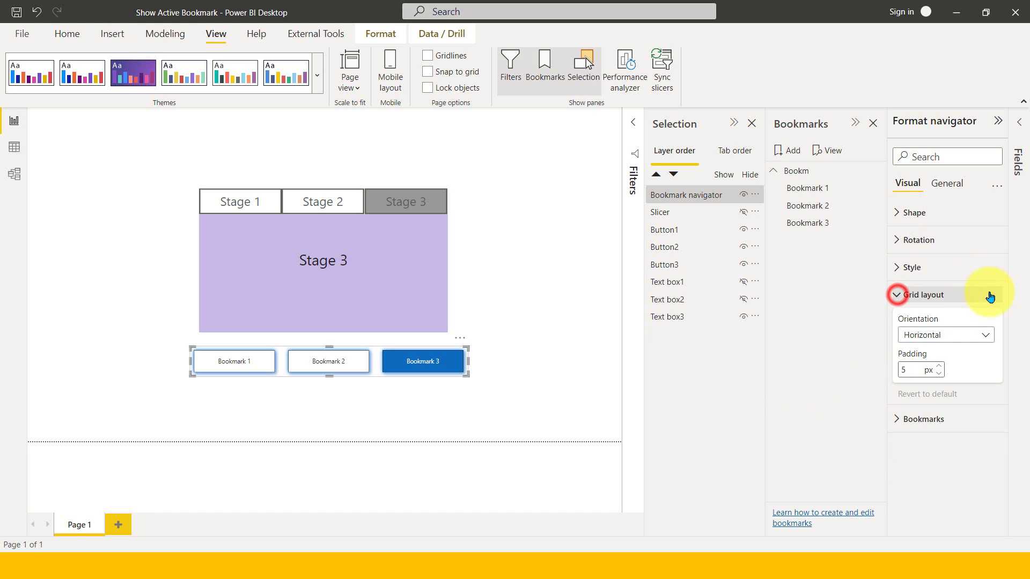
left_click(986, 335)
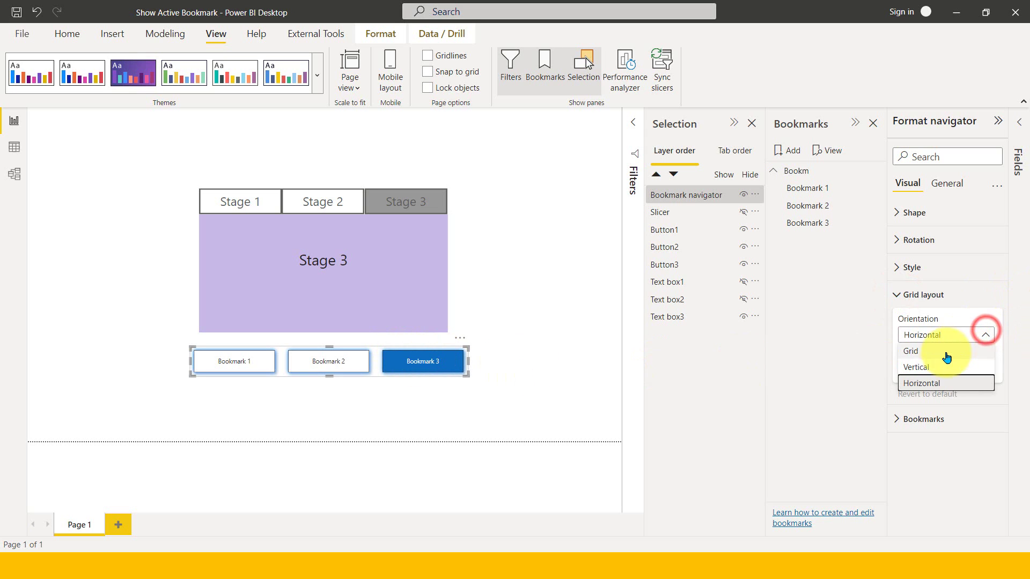
left_click(935, 349)
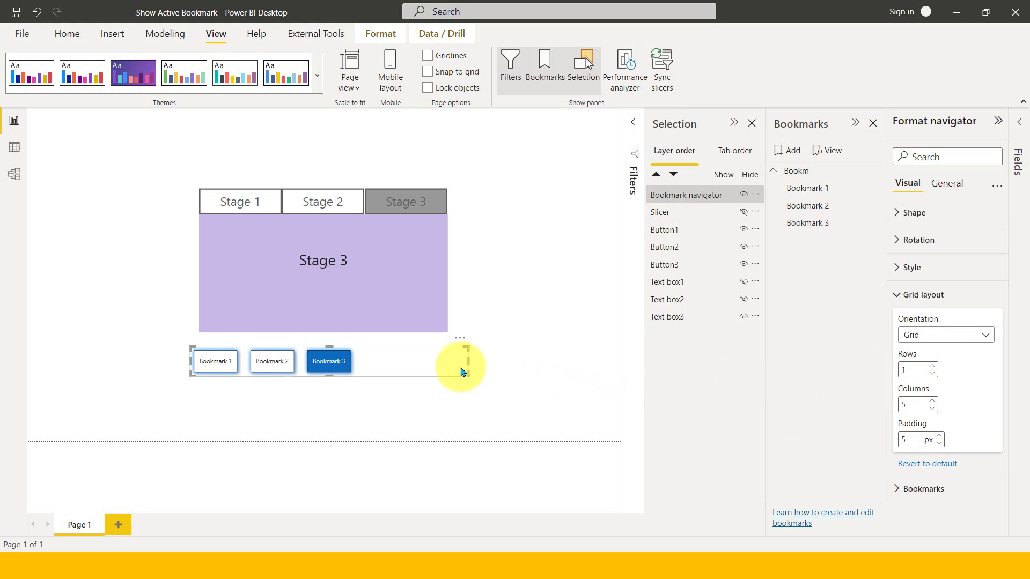
left_click_drag(466, 373, 467, 472)
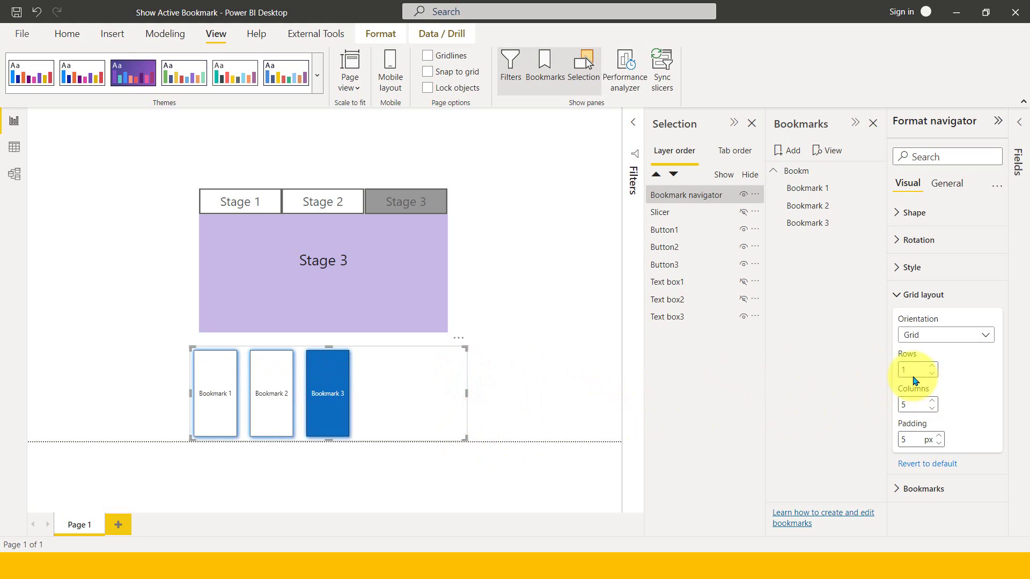
type("5")
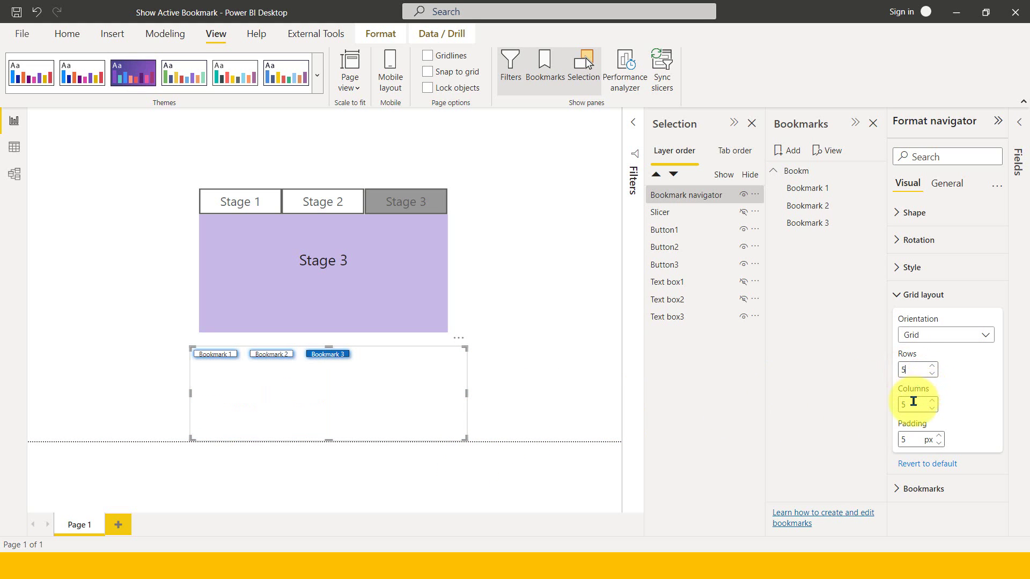
type("2")
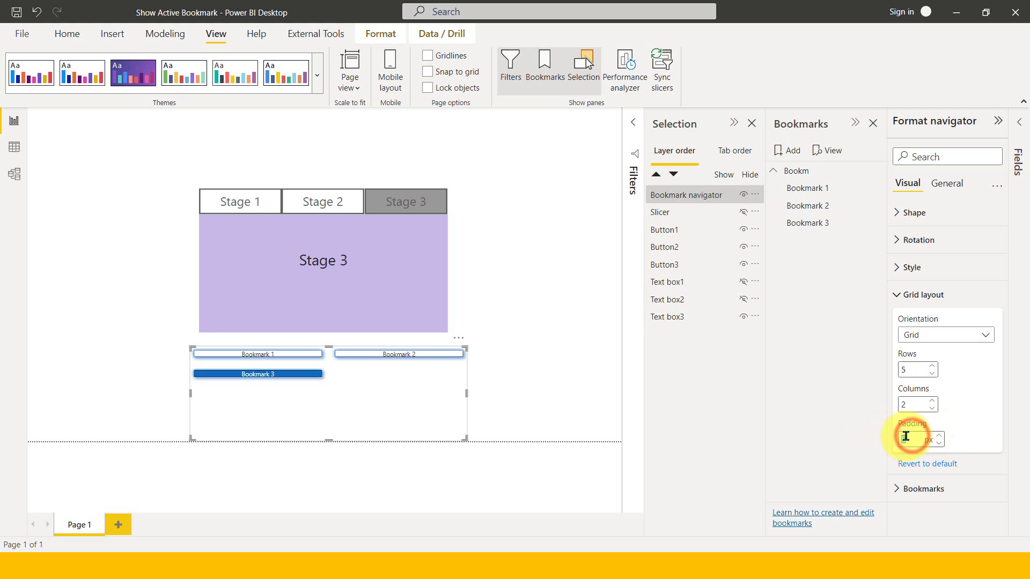
type("30")
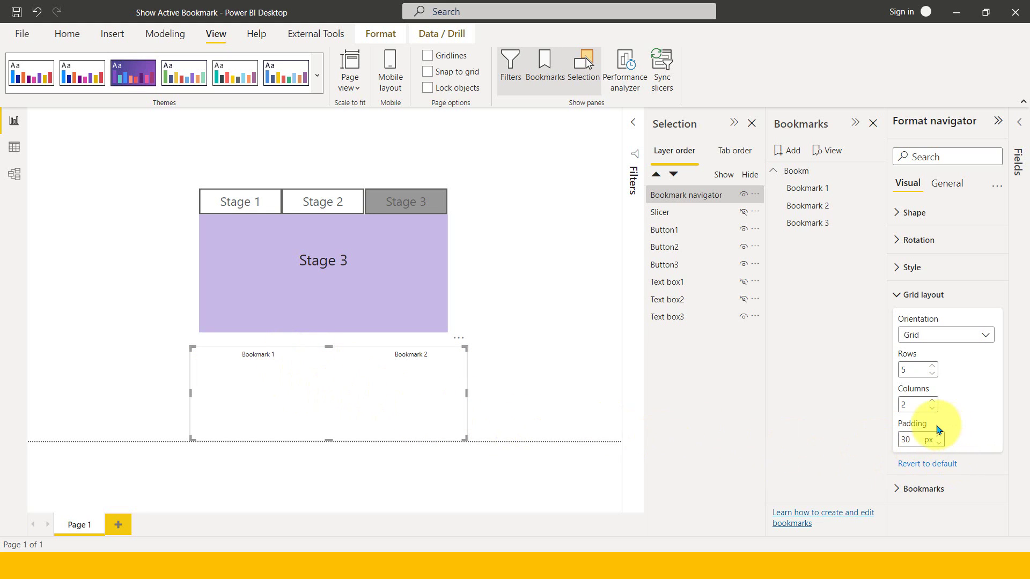
- Set the grid to 2 rows with 5 px padding and list the orientation choices
left_click(909, 369)
type("2")
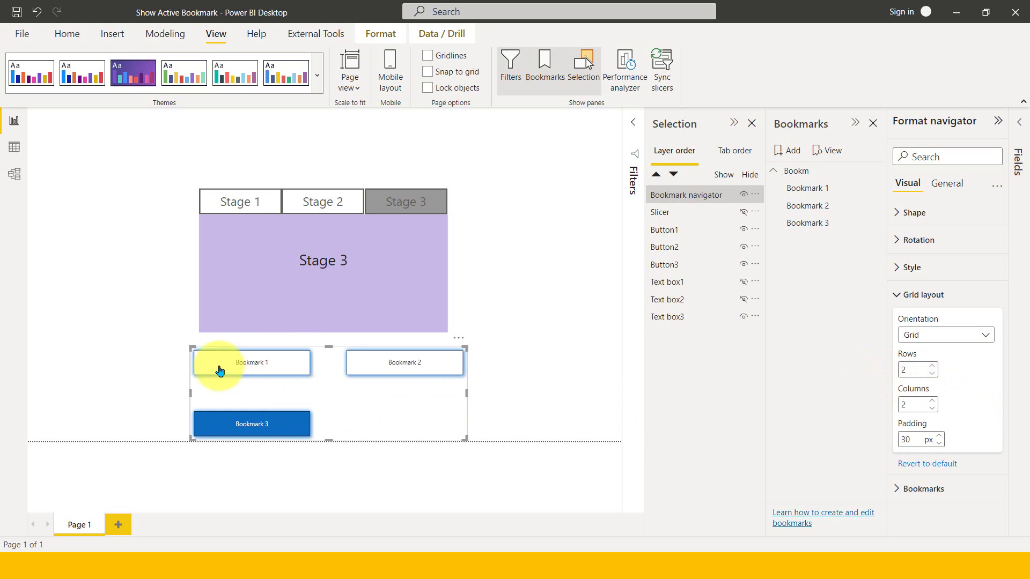
double_click(910, 439)
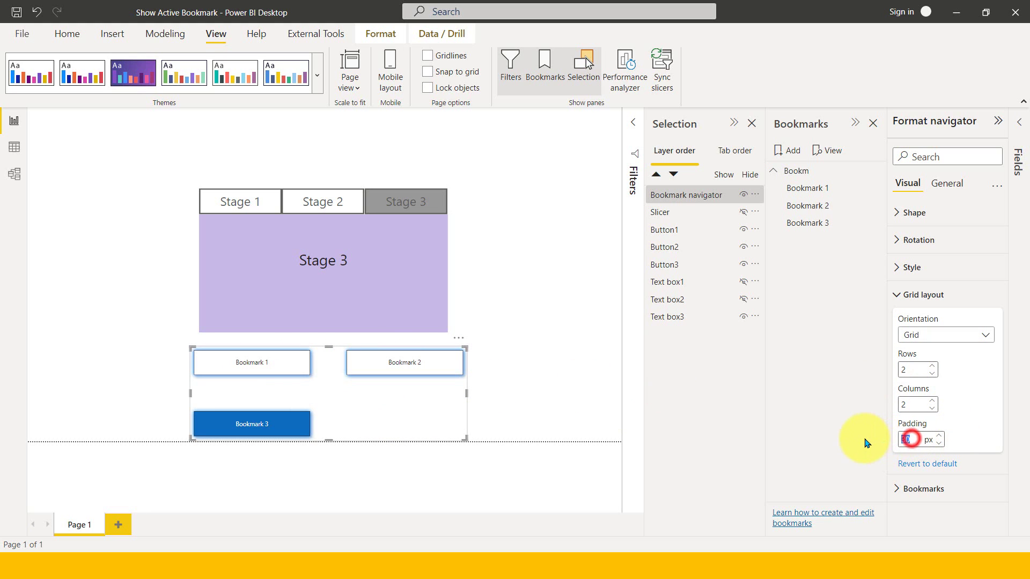
type("5")
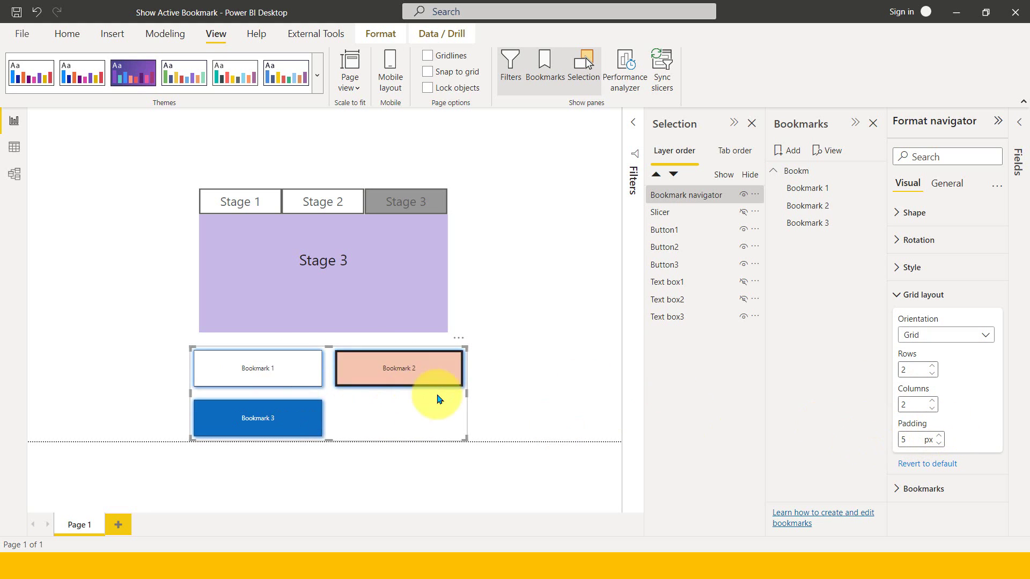
left_click(943, 335)
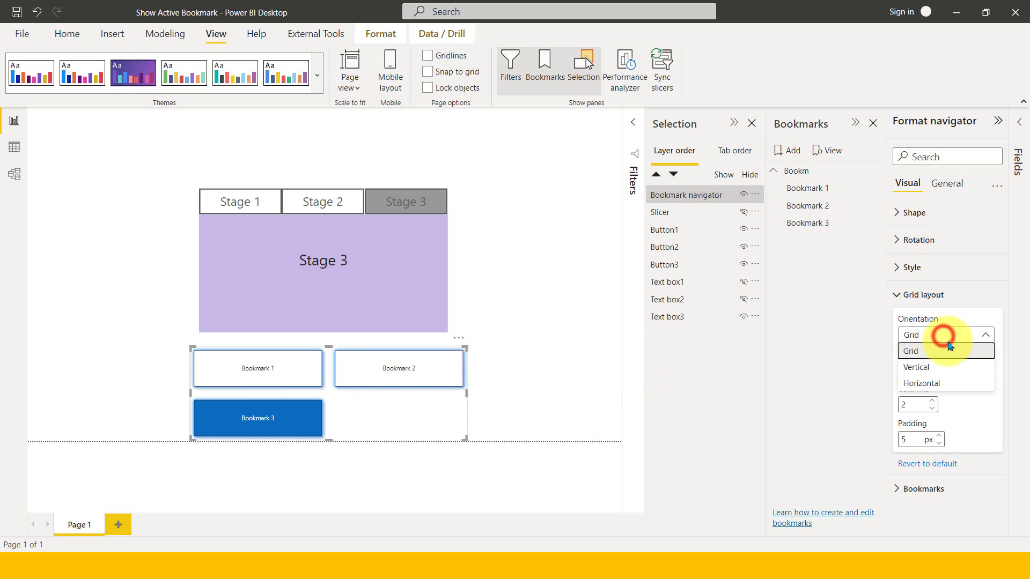
- Stack the three buttons Vertically, narrow the navigator and place it right of the Stage box
left_click(942, 373)
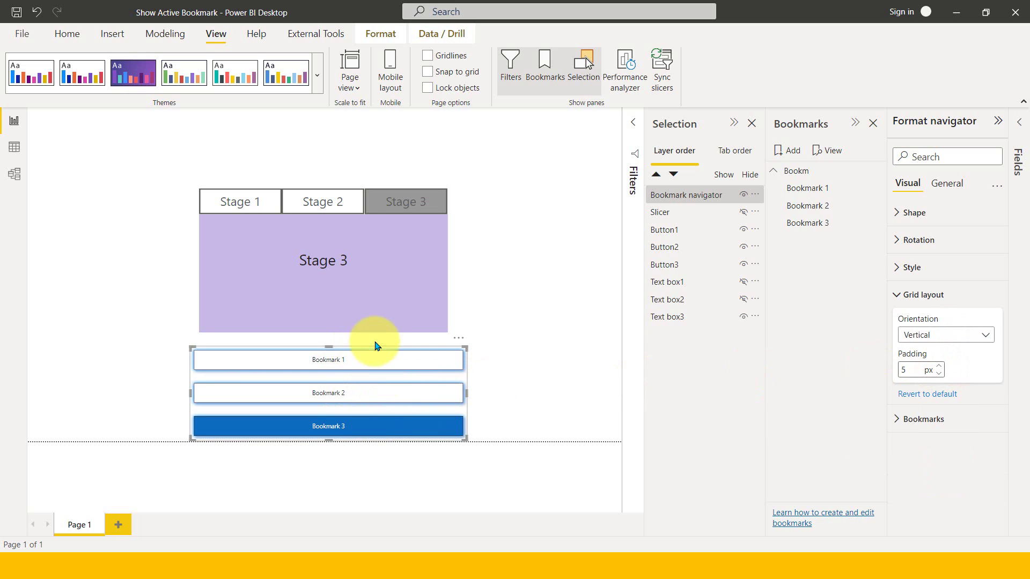
left_click_drag(465, 393, 337, 399)
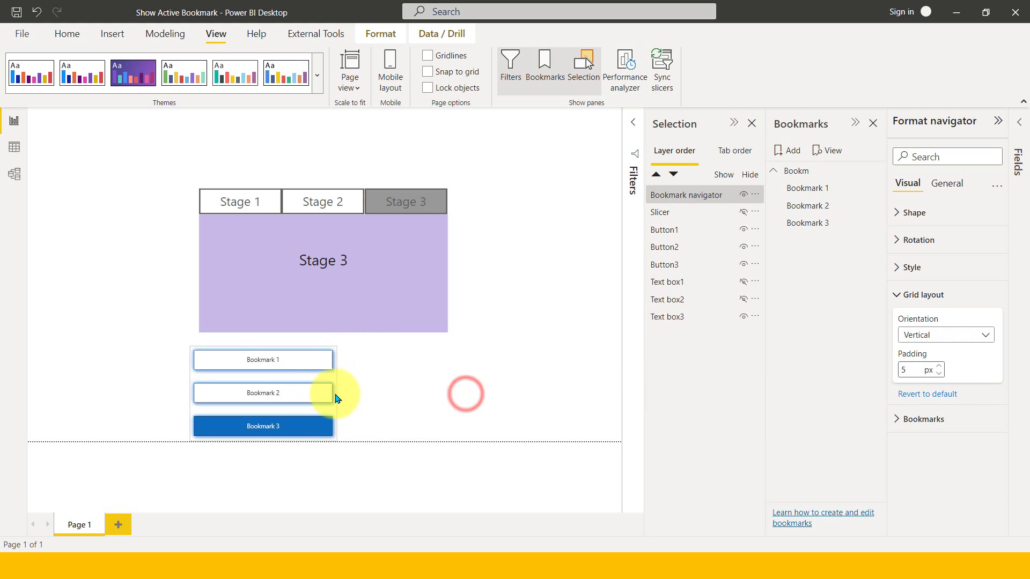
left_click_drag(266, 386, 602, 265)
left_click(103, 263)
left_click(559, 309)
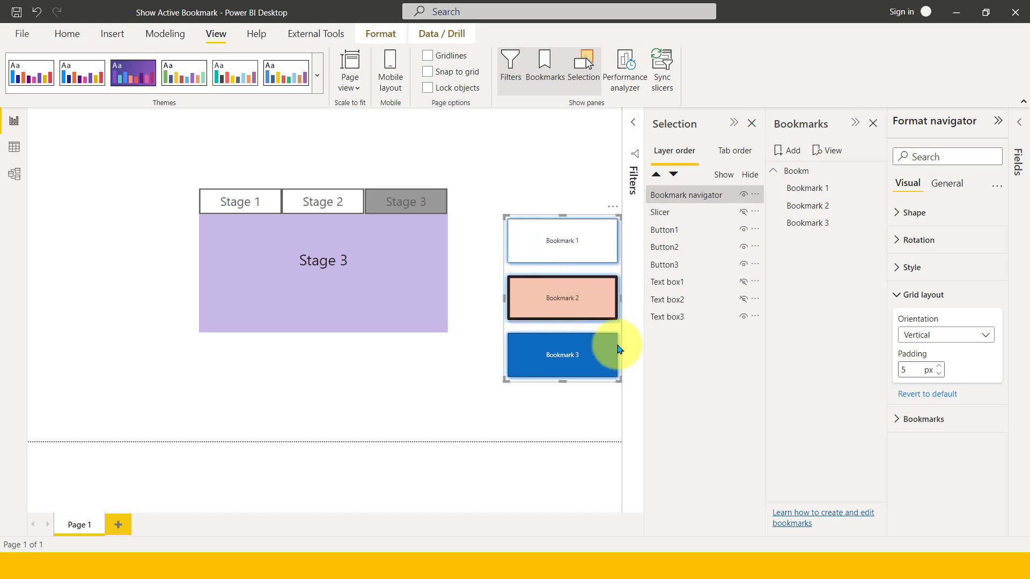
left_click(904, 294)
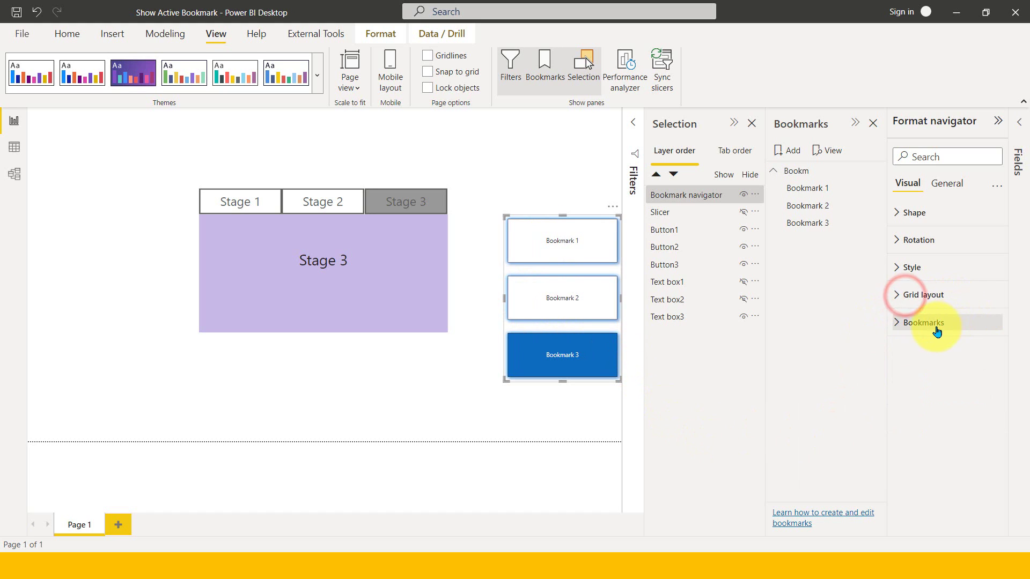
- Check the bookmarks available in the navigator's Bookmark dropdown
left_click(912, 323)
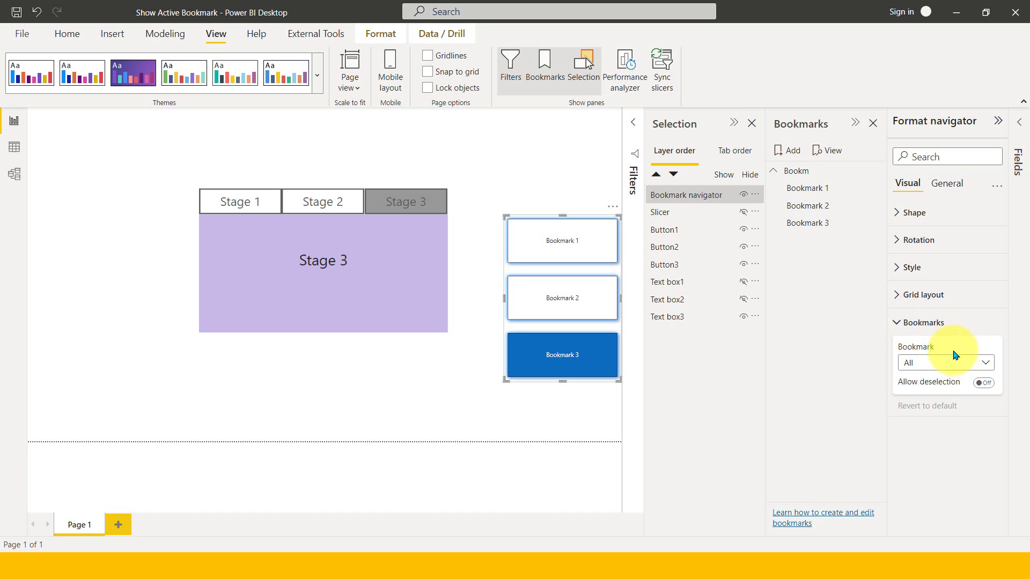
left_click(941, 363)
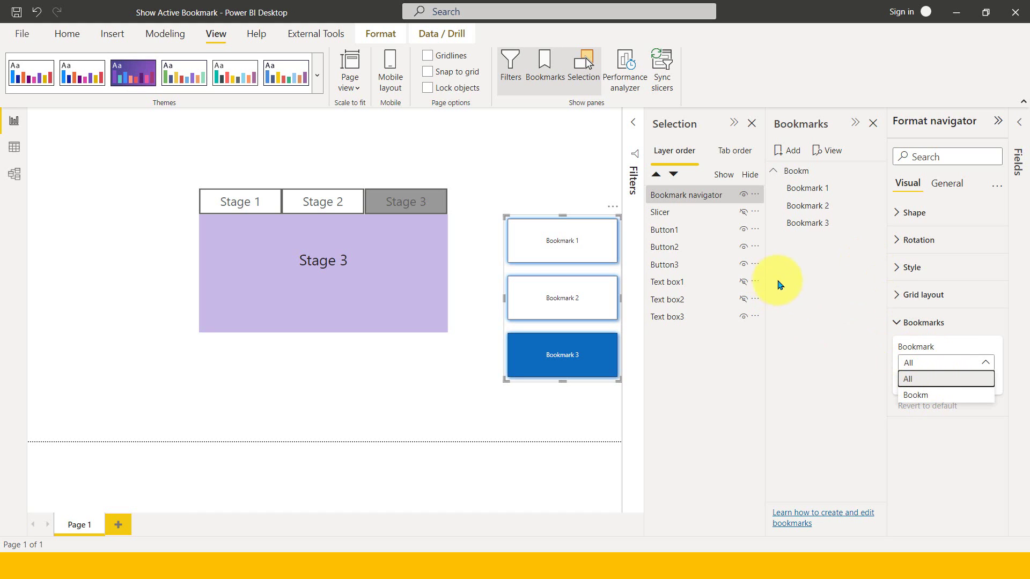
left_click(820, 283)
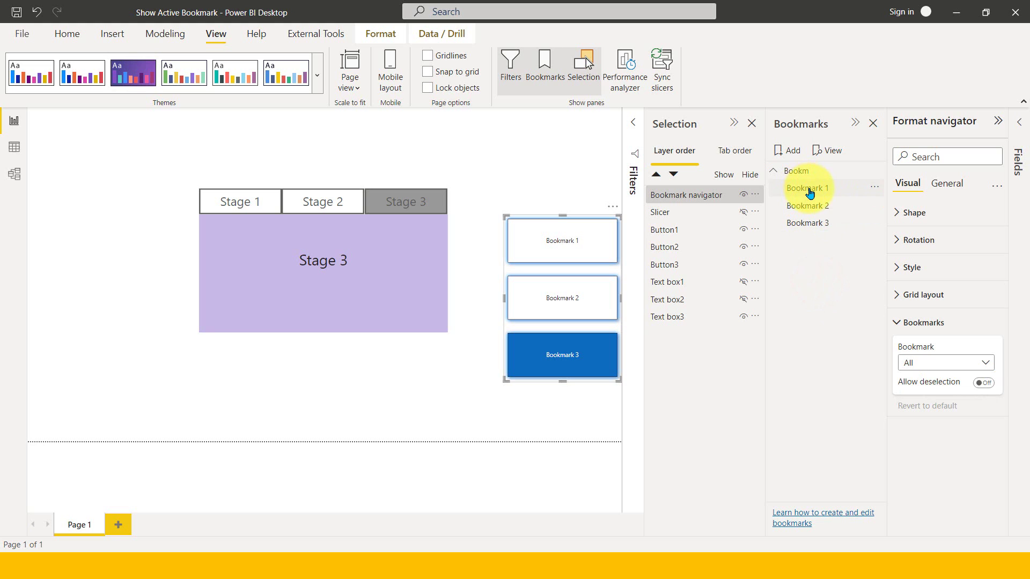
- Apply Bookmark 1, then Bookmark 3 to show Stage 3, and open a bookmark's options menu
left_click(809, 192)
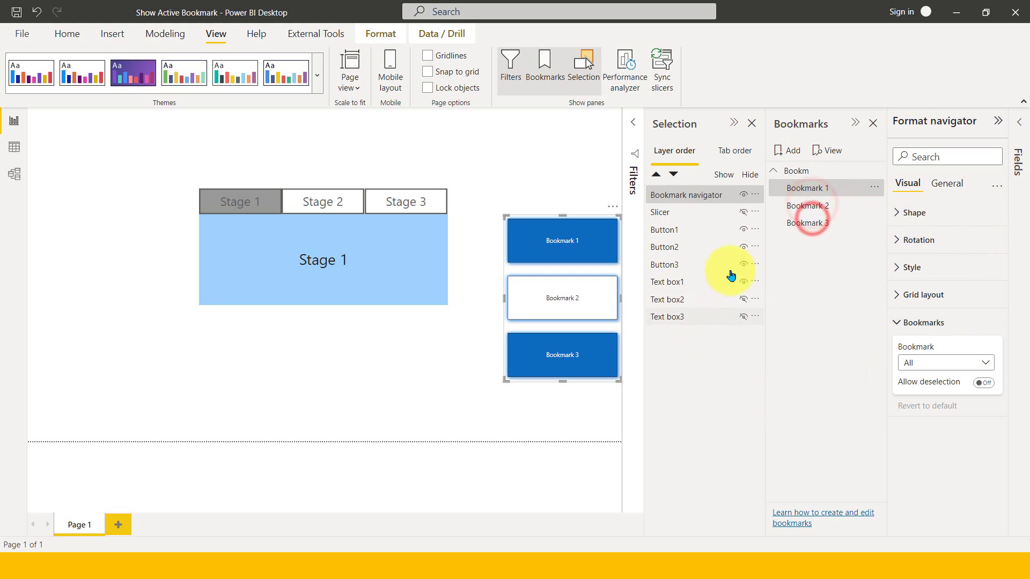
left_click(801, 223)
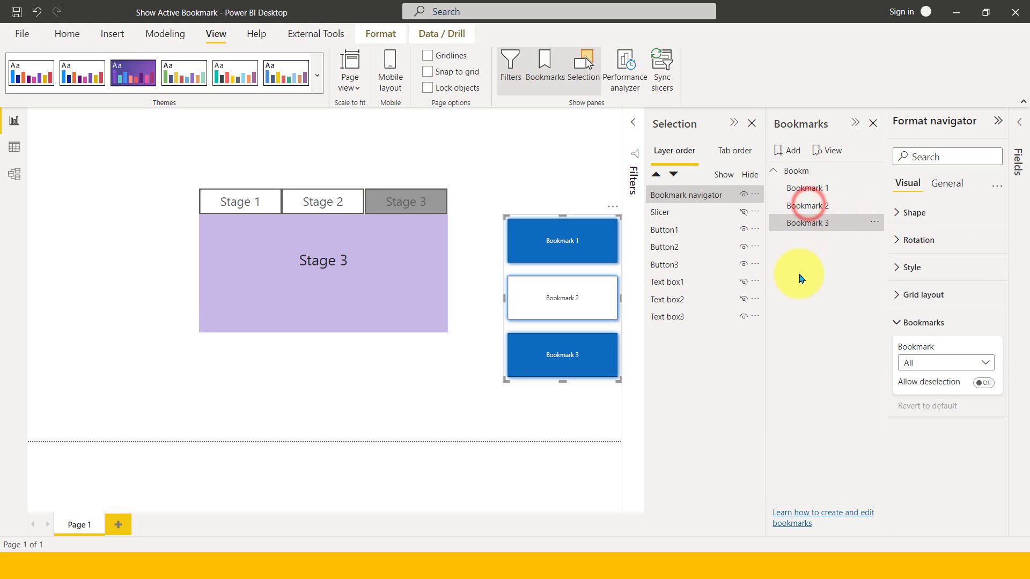
right_click(825, 206)
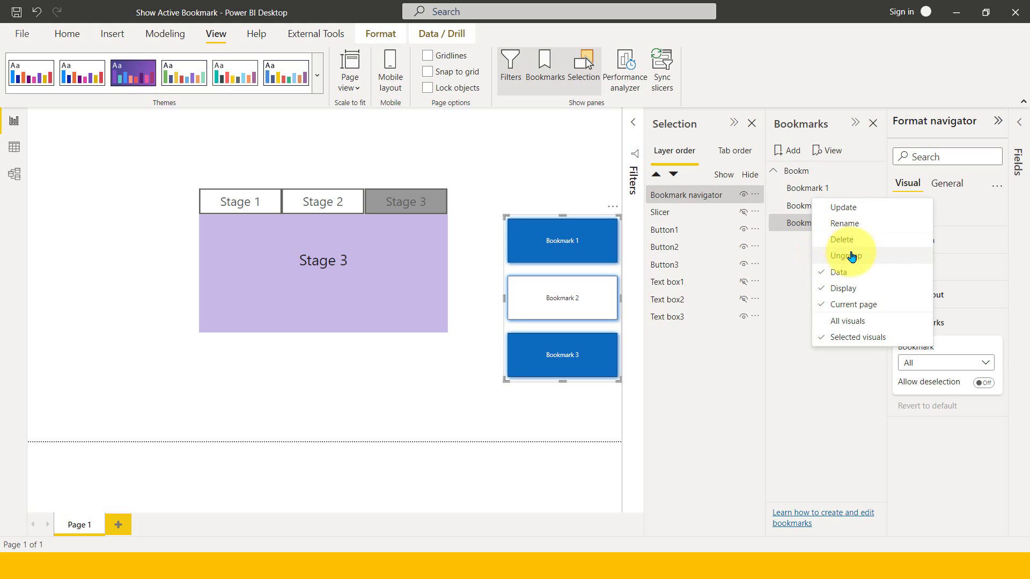
- Ungroup Bookmarks 1–3 and review the navigator's Bookmark dropdown choices
left_click(852, 254)
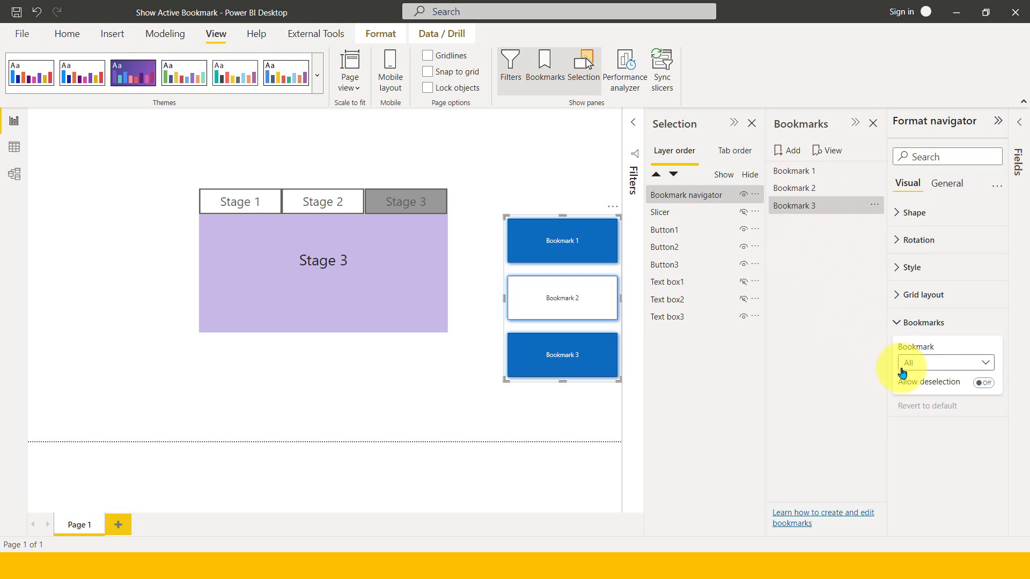
left_click(944, 364)
left_click(827, 347)
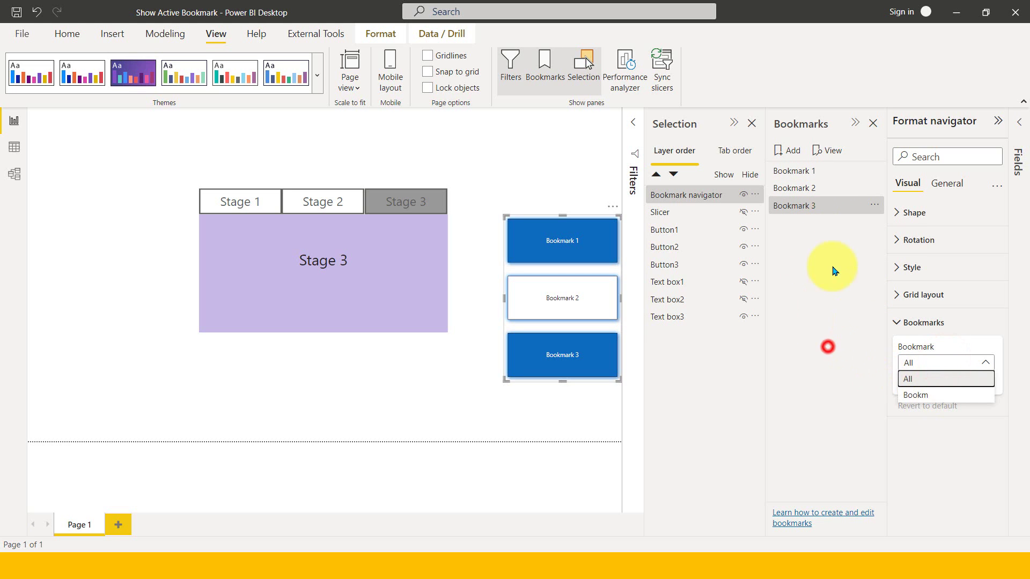
left_click(983, 363)
left_click(941, 322)
left_click(906, 323)
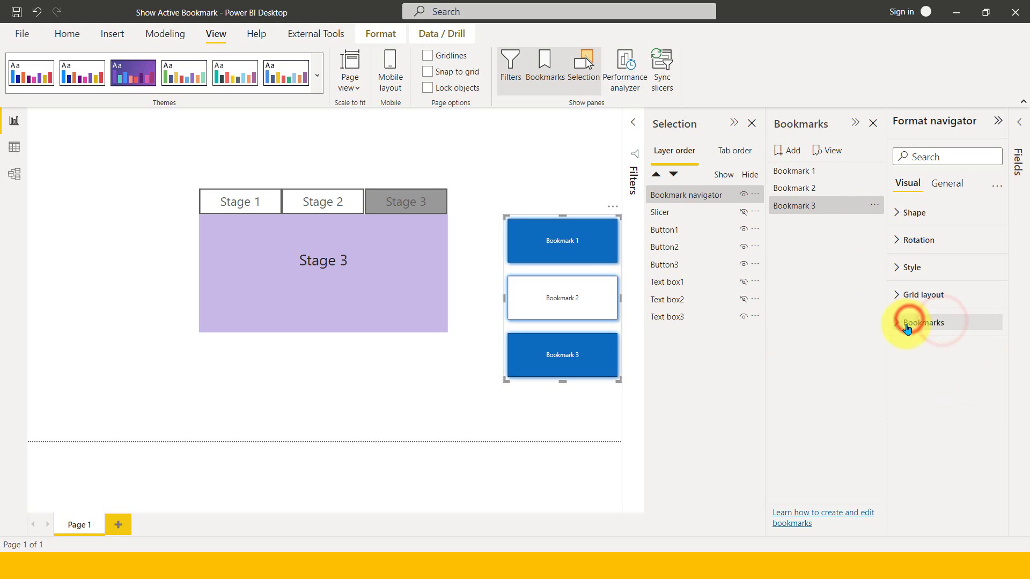
left_click(931, 363)
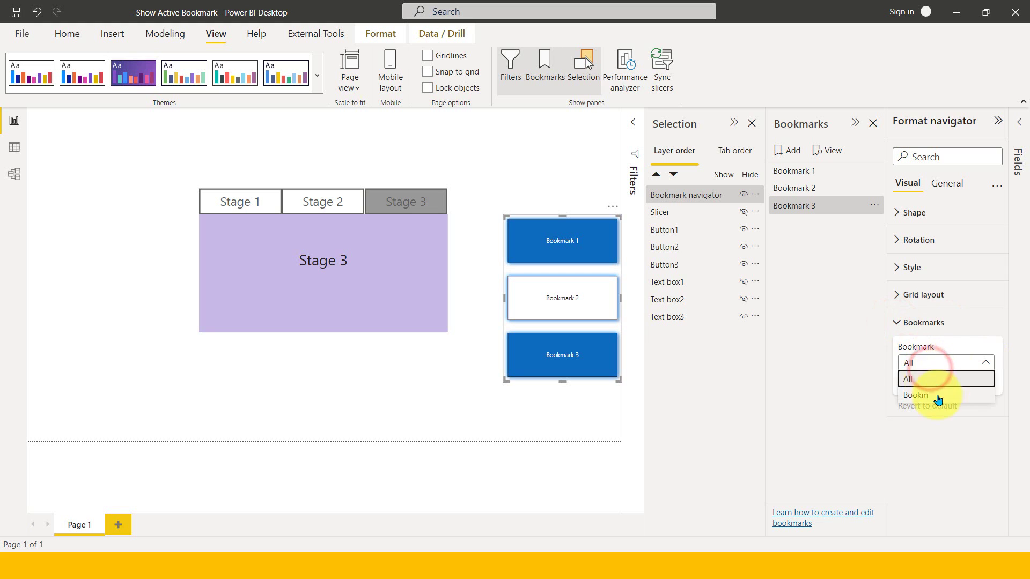
left_click(851, 249)
- Group Bookmark 2 and Bookmark 3 together into Group 1
right_click(804, 191)
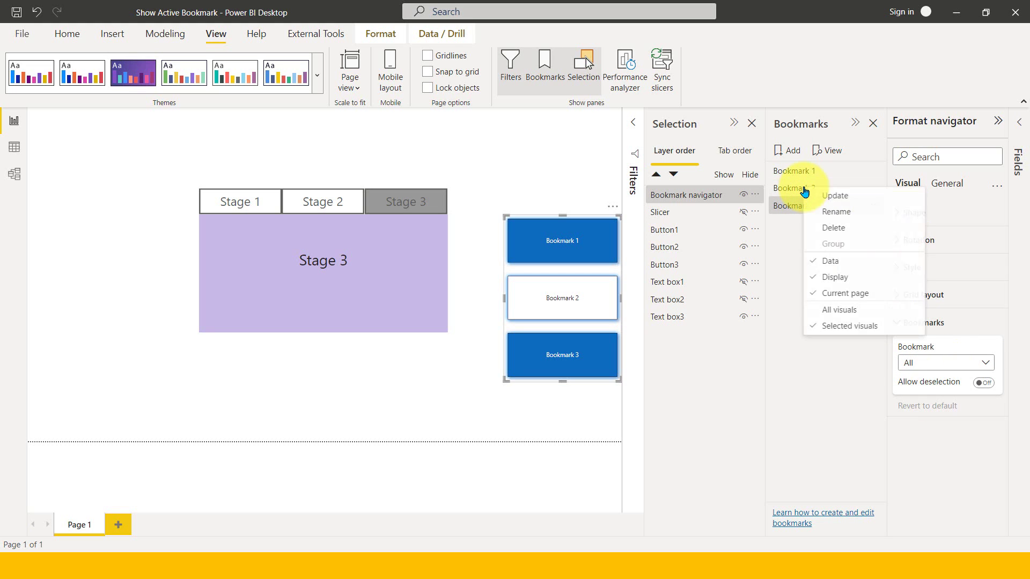
left_click(790, 189)
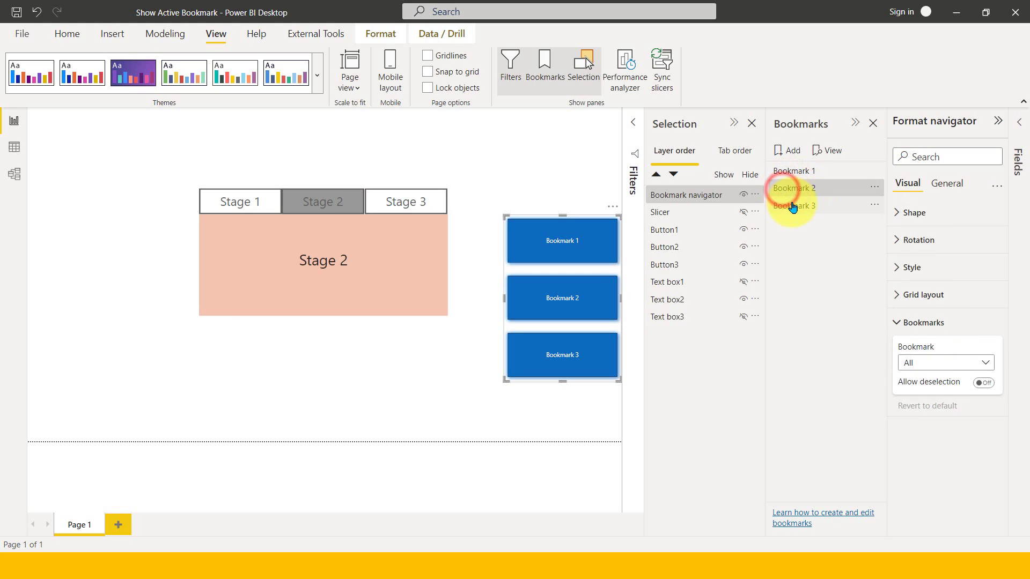
left_click(792, 205, "ctrl")
right_click(792, 202)
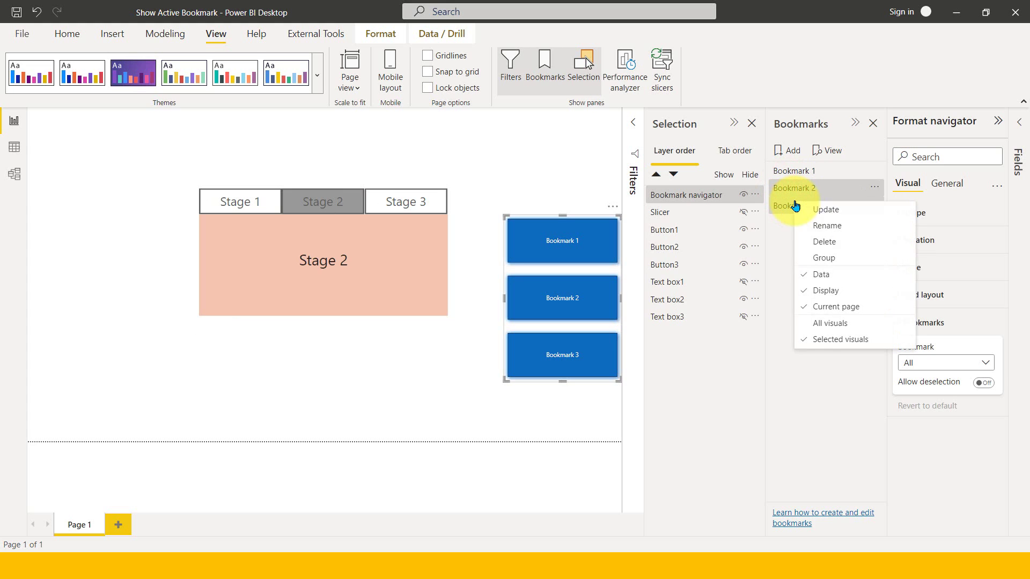
left_click(853, 256)
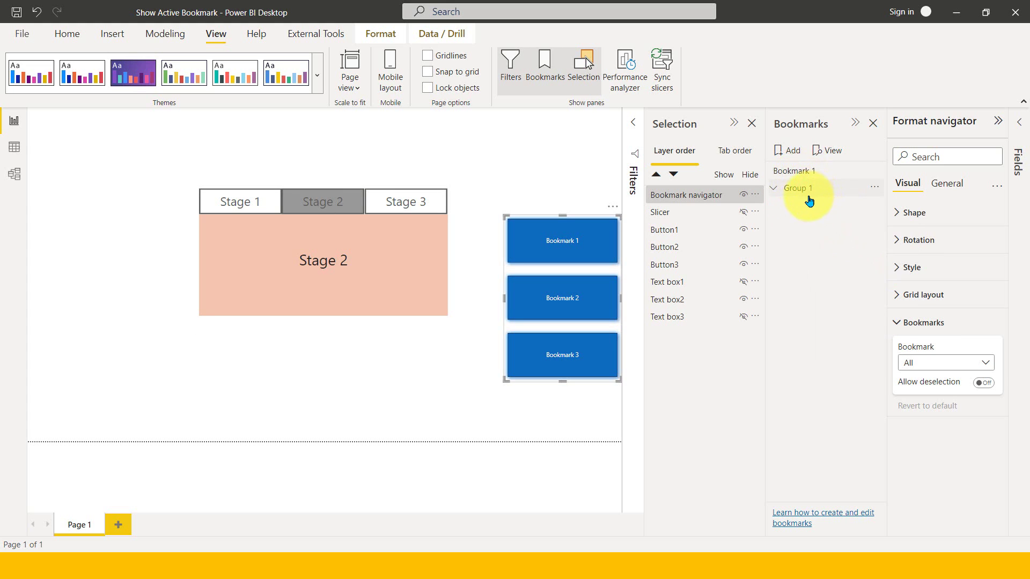
- Expand Group 1 and apply Bookmark 2 so Stage 2 shows, highlighted in the navigator
left_click(774, 191)
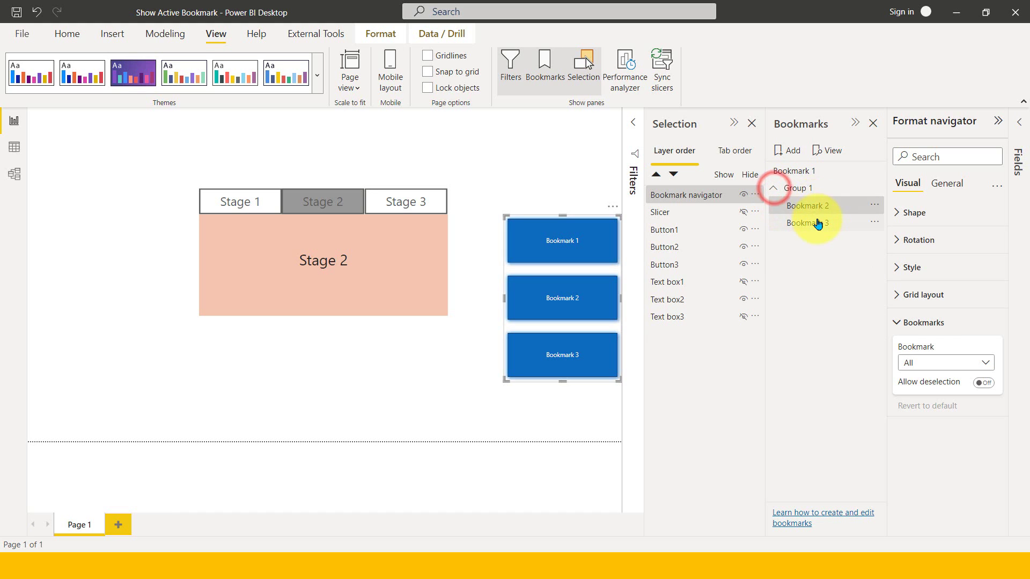
left_click(837, 210)
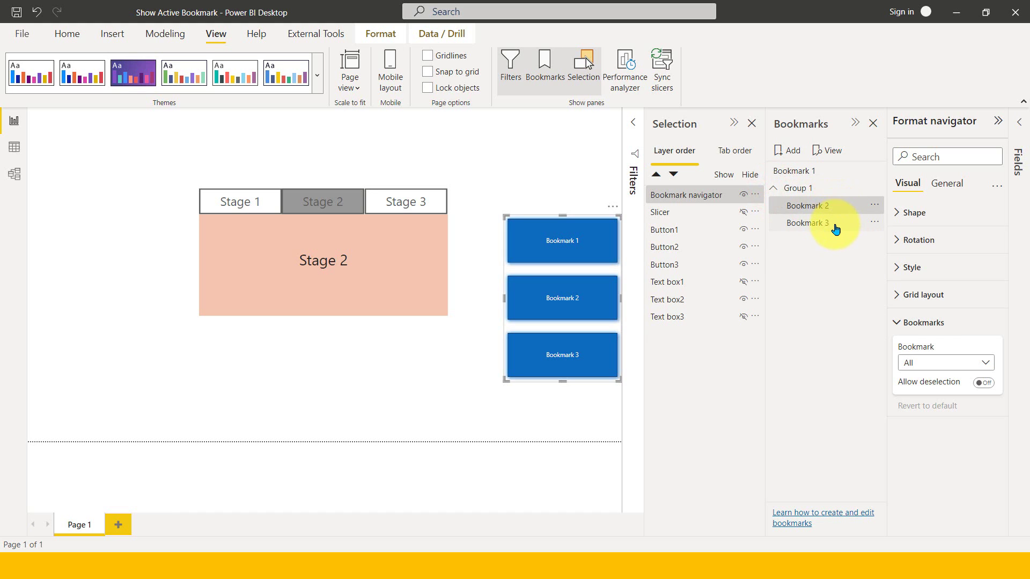
left_click(547, 289, "ctrl")
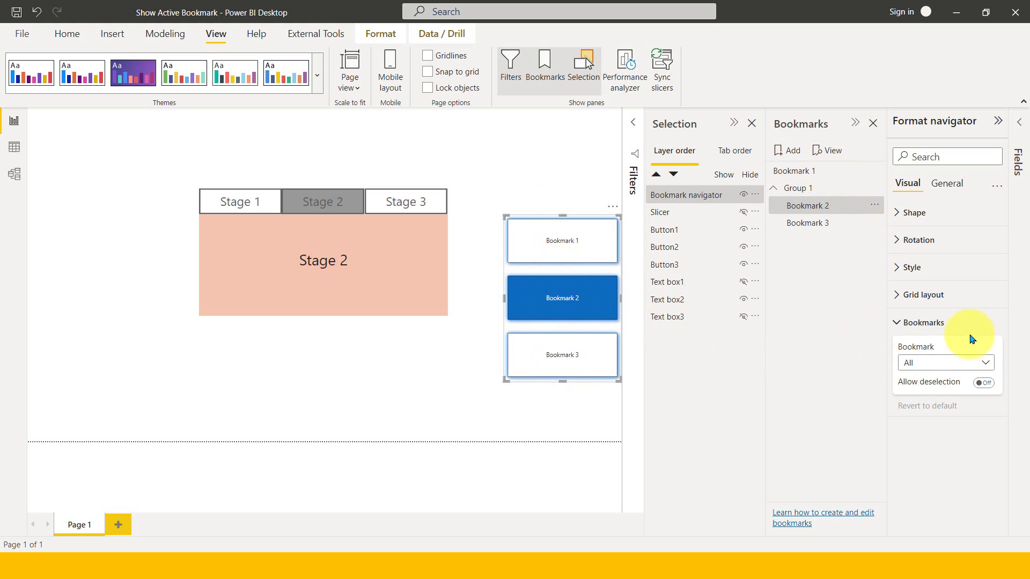
left_click(935, 363)
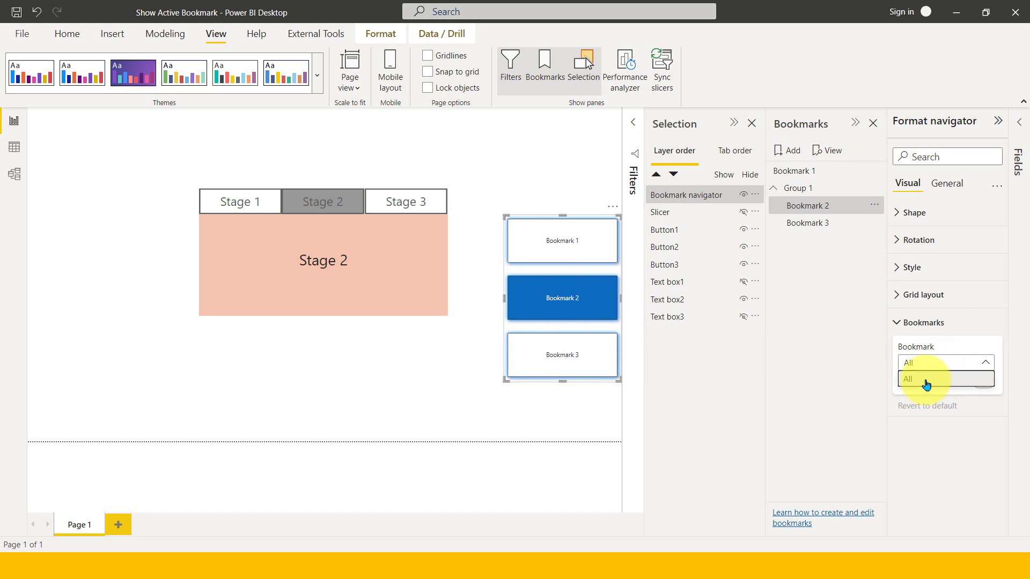
- Set the navigator's Bookmark group to Group 1, leaving only the Bookmark 2 and Bookmark 3 buttons
left_click(926, 384)
left_click(930, 363)
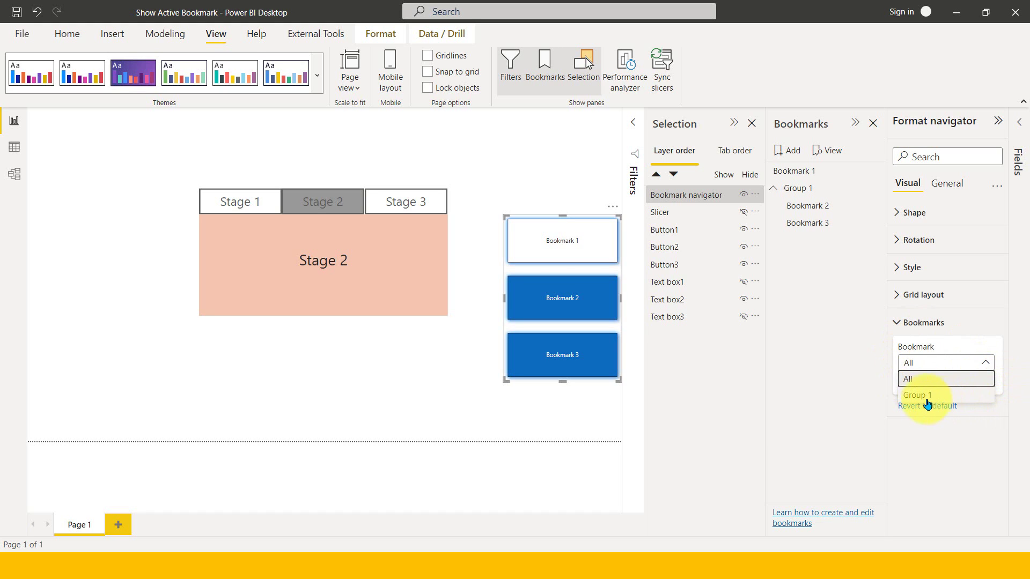
left_click(928, 397)
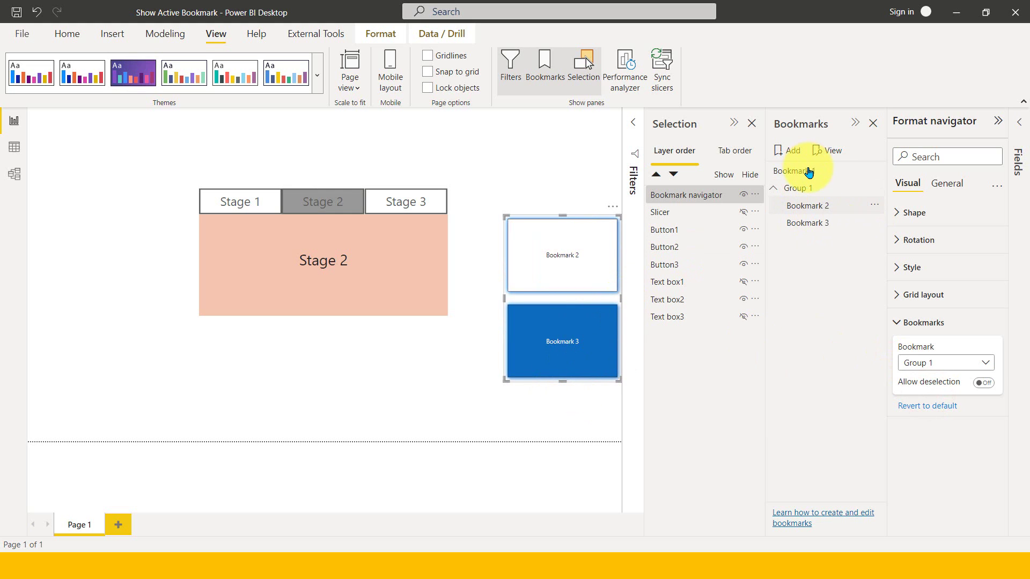
- Move Bookmark 1 into Group 1 above Bookmark 2 and check the navigator still uses Group 1
left_click_drag(808, 170, 824, 214)
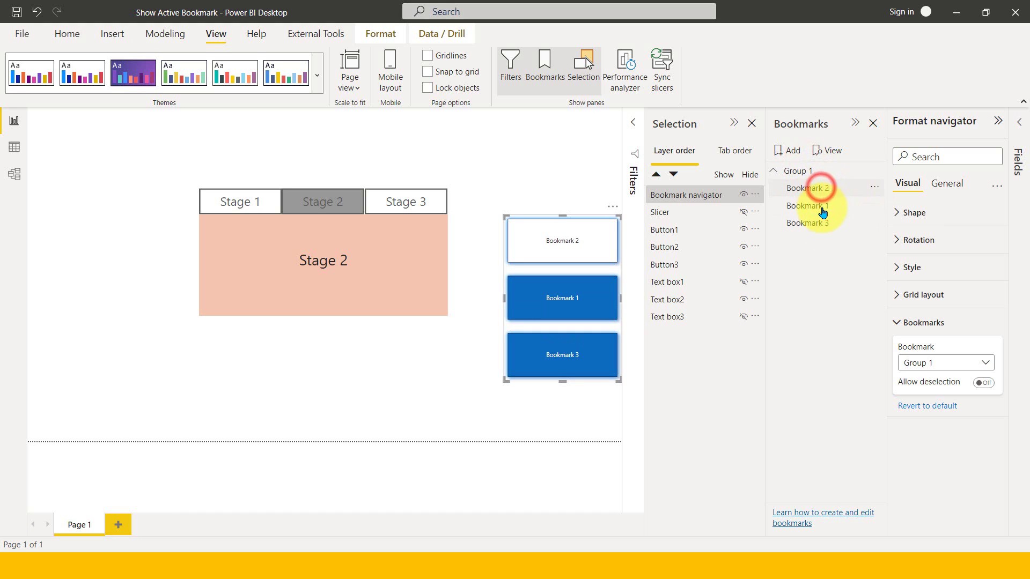
left_click_drag(818, 207, 832, 188)
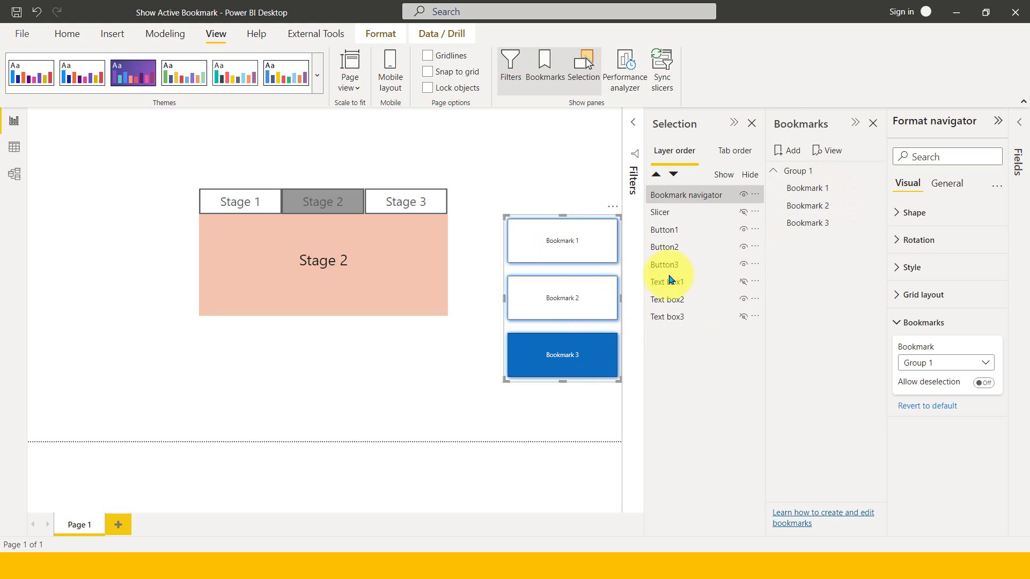
mouse_move(821, 219)
left_mouse_down()
mouse_move(834, 200)
mouse_move(827, 228)
left_mouse_up()
left_click(952, 363)
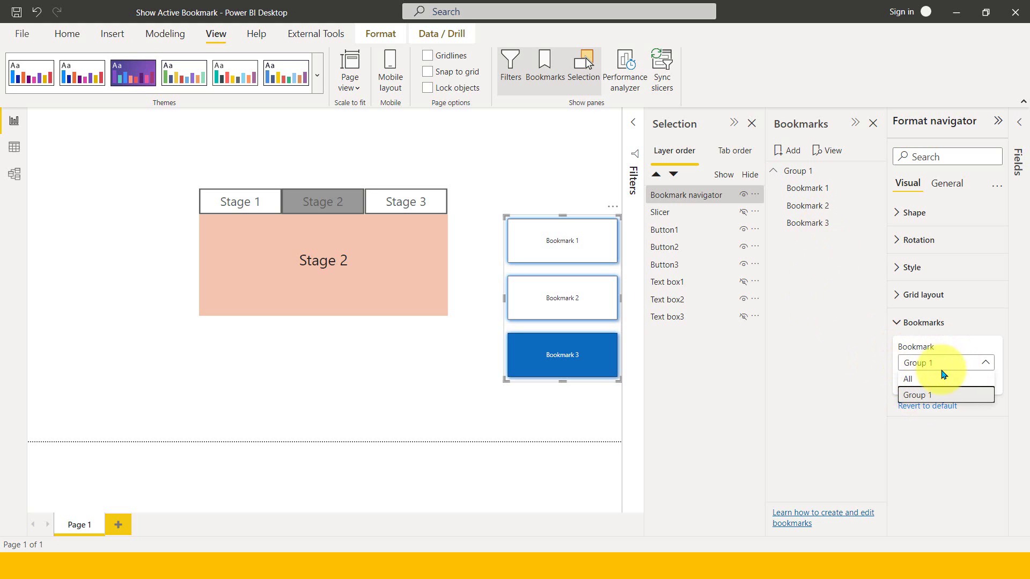
left_click(816, 271)
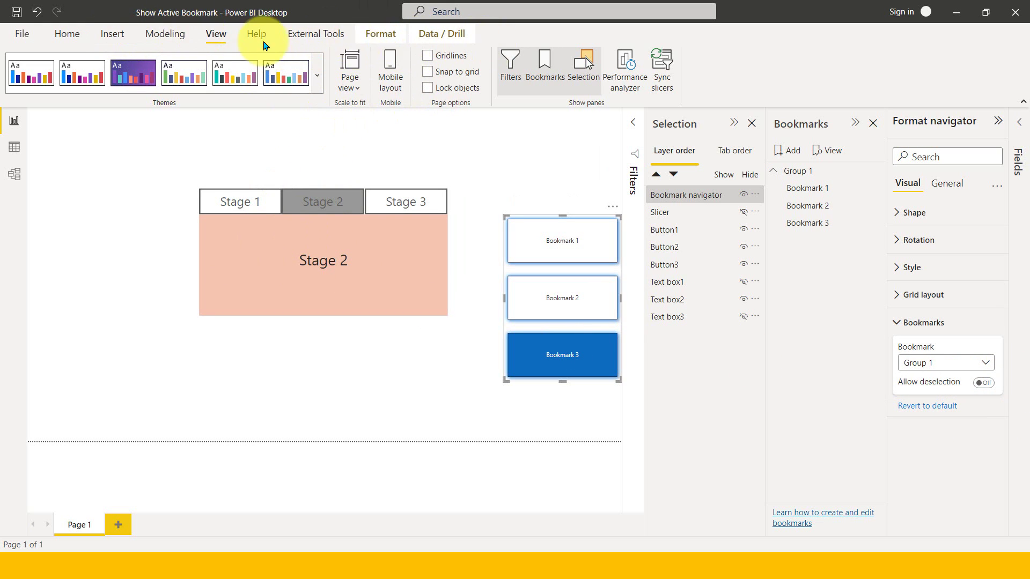
- Insert a rectangle shape and size it over the pink Stage 2 panel below the stage tabs
left_click(102, 33)
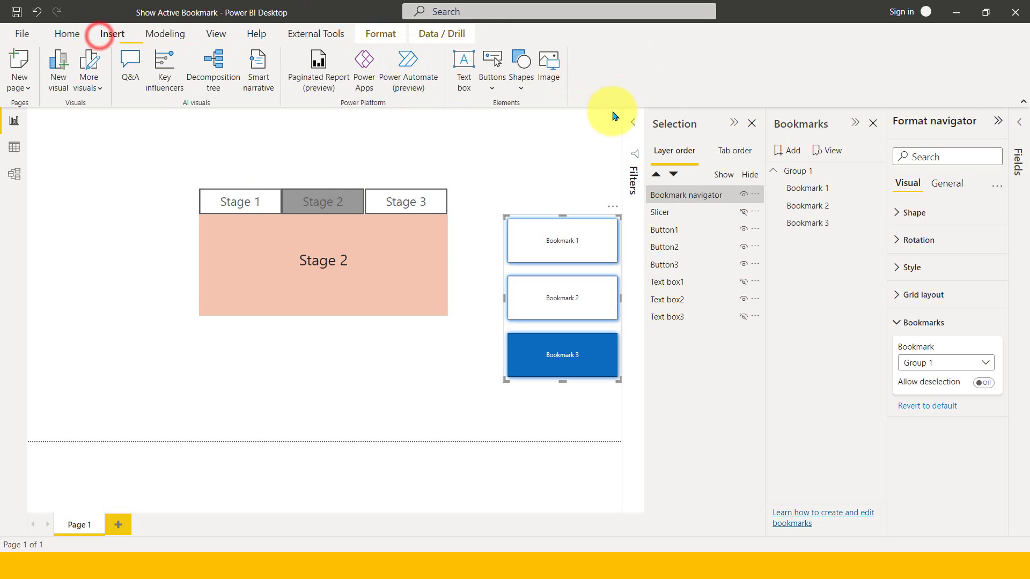
left_click(524, 90)
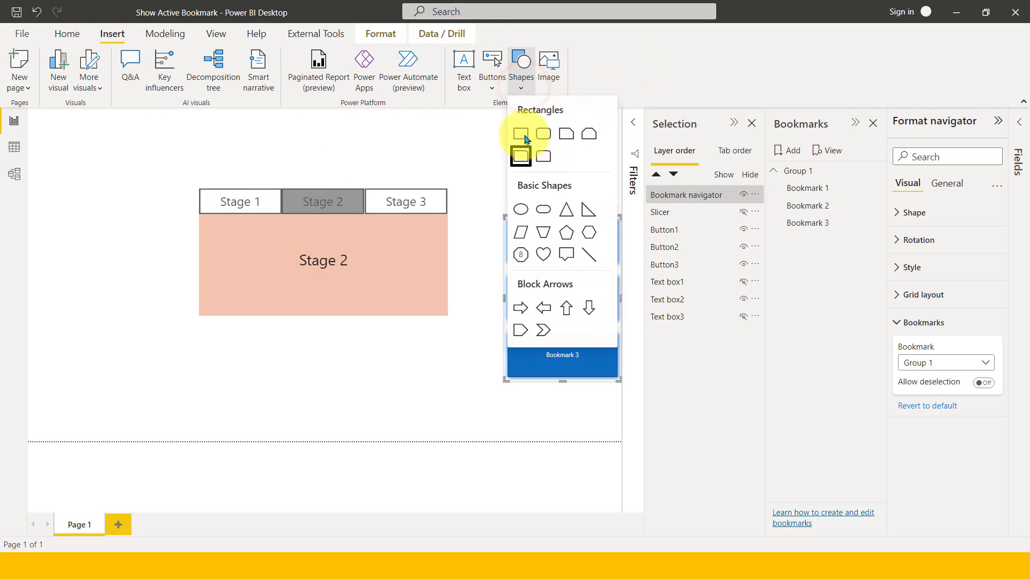
left_click(522, 135)
left_click_drag(184, 223, 265, 235)
left_click_drag(337, 283, 450, 318)
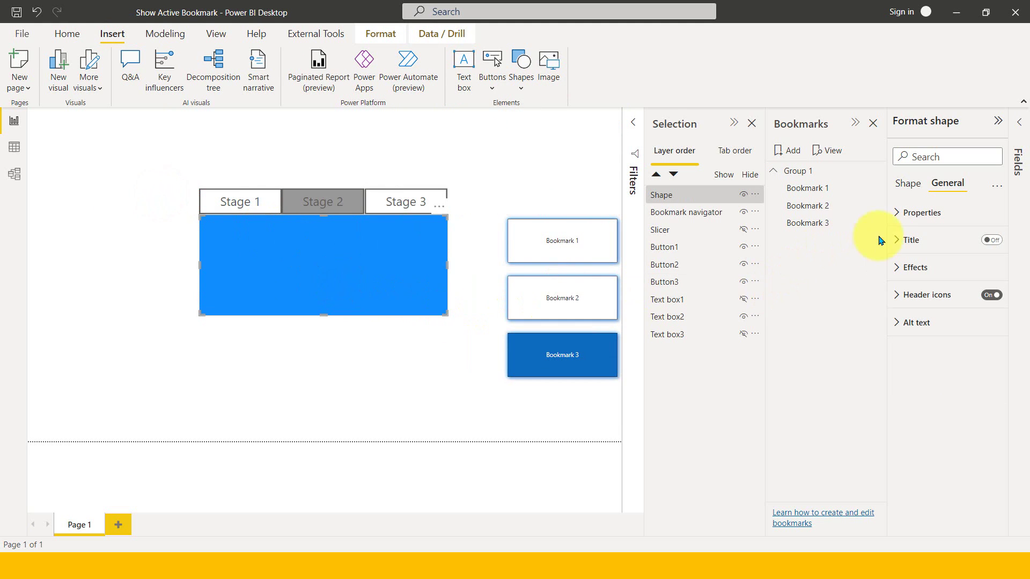
- Turn on the rectangle's text, labelled 'Please Select any Bookmark' at font size 20
left_click(918, 185)
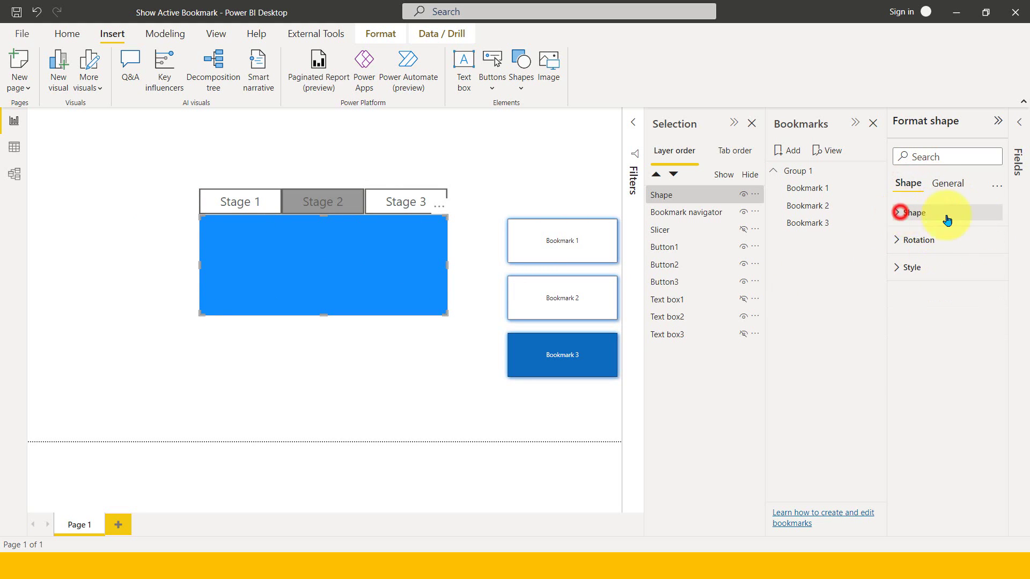
left_click(899, 213)
left_click(898, 213)
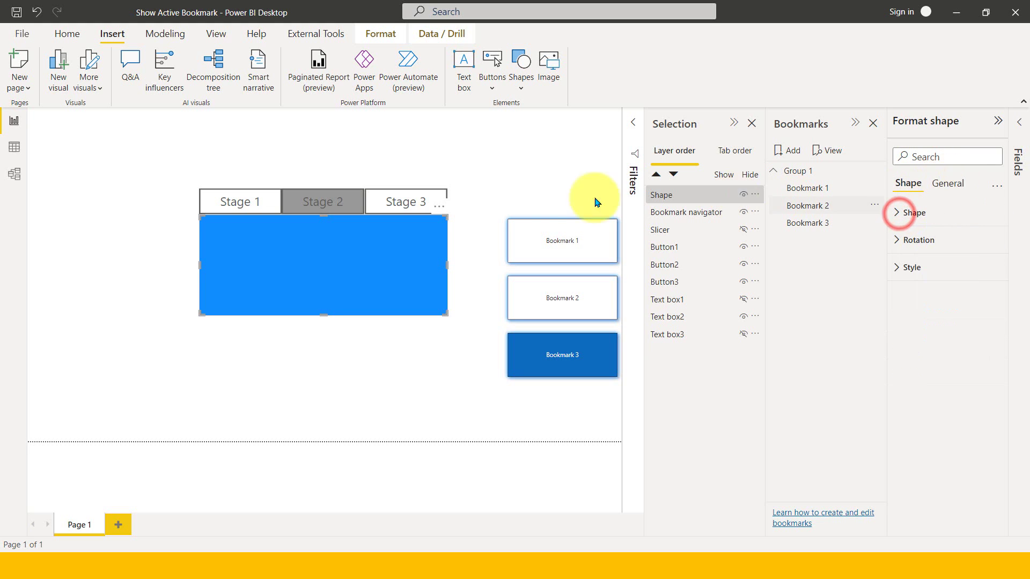
left_click(395, 246)
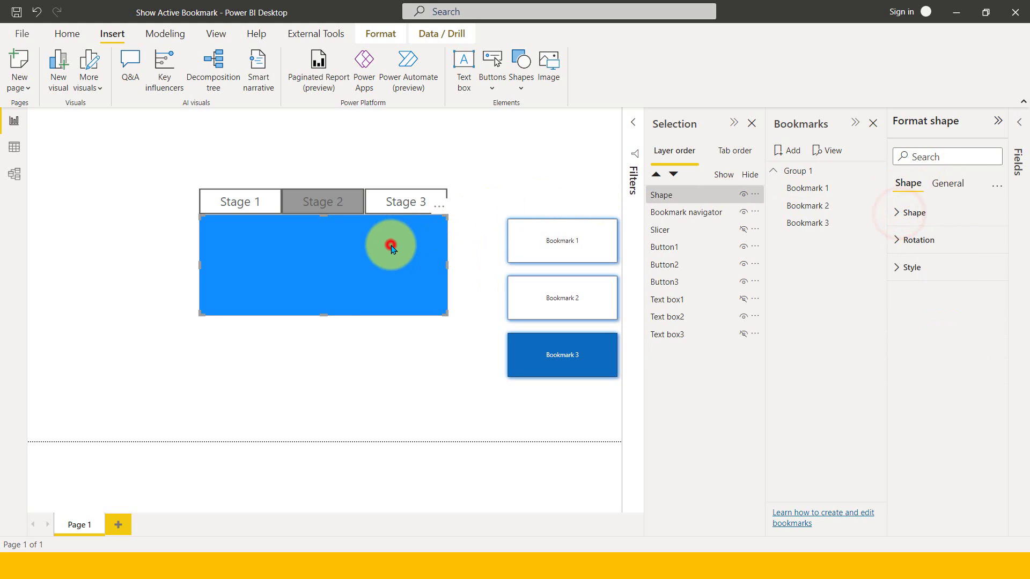
left_click(896, 269)
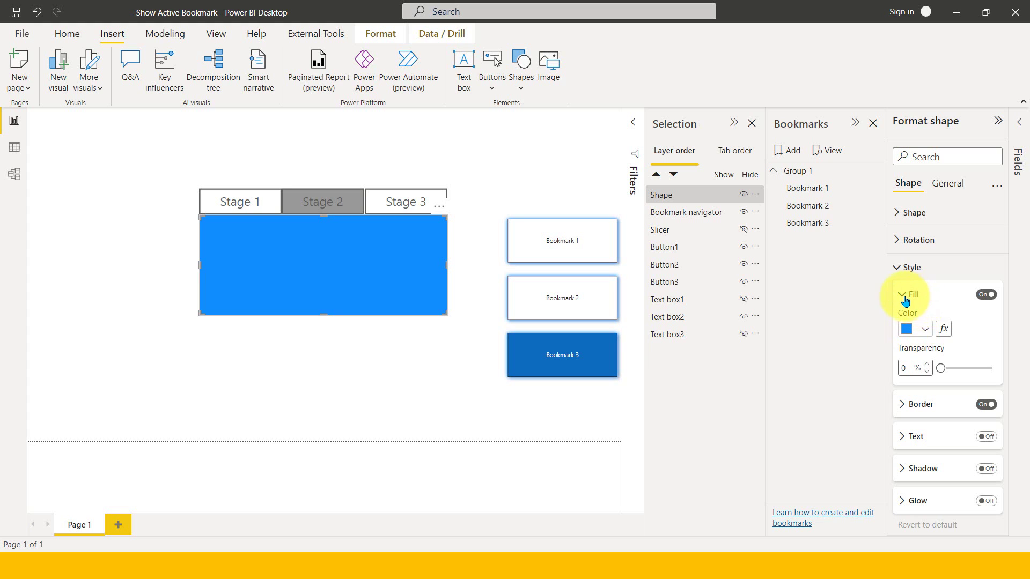
left_click(903, 294)
left_click(990, 360)
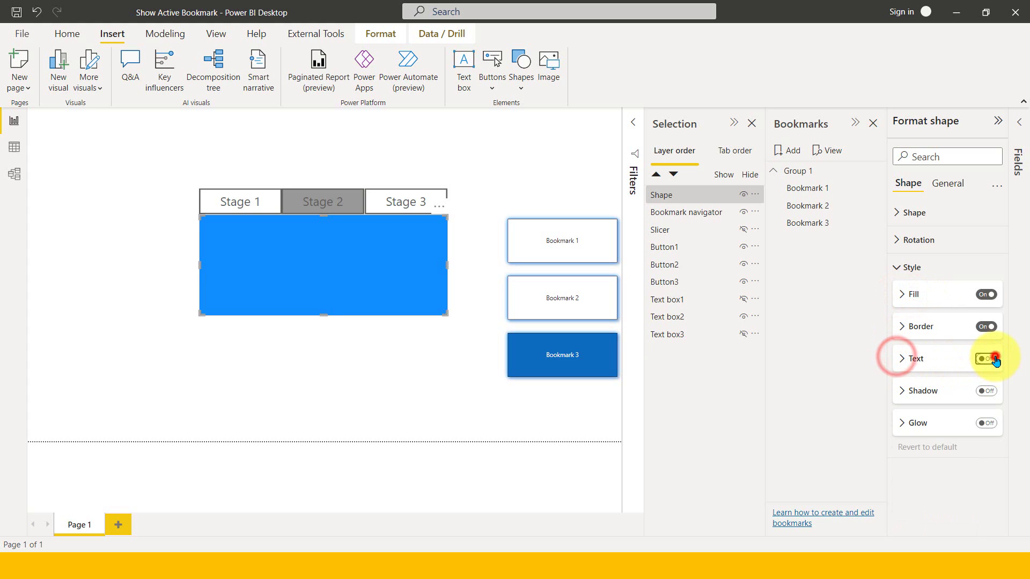
left_click(905, 363)
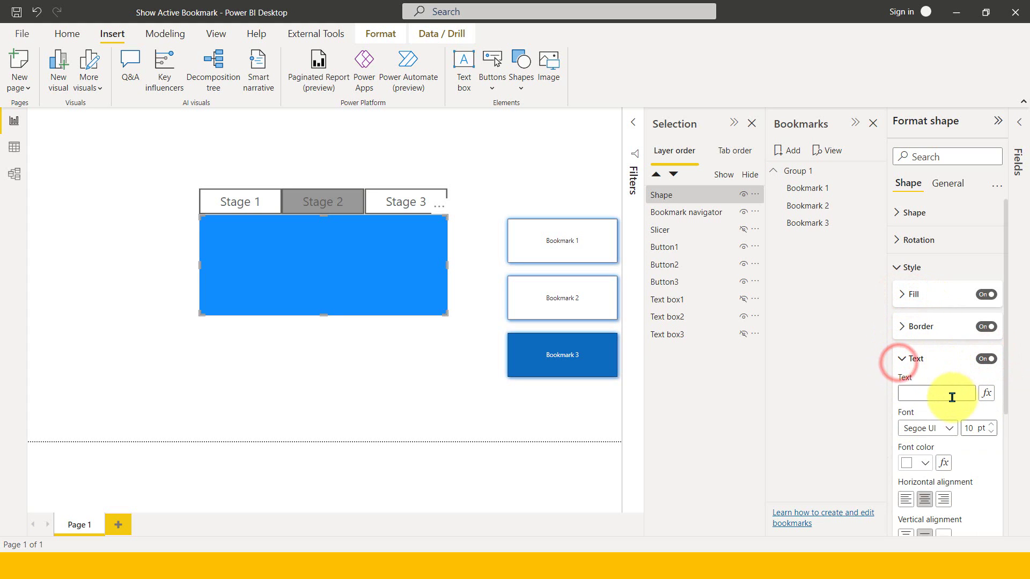
left_click(951, 397)
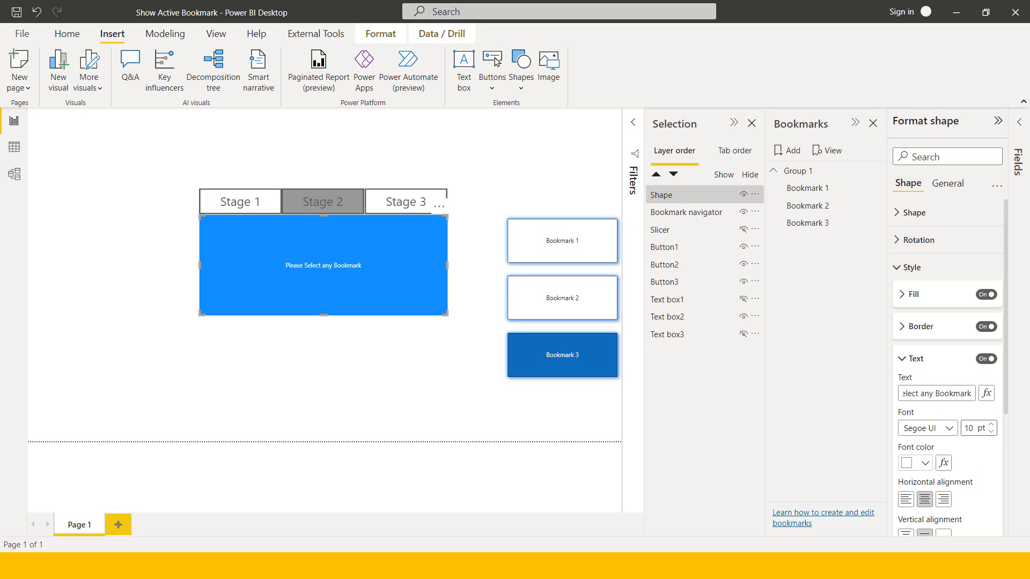
left_click(973, 426)
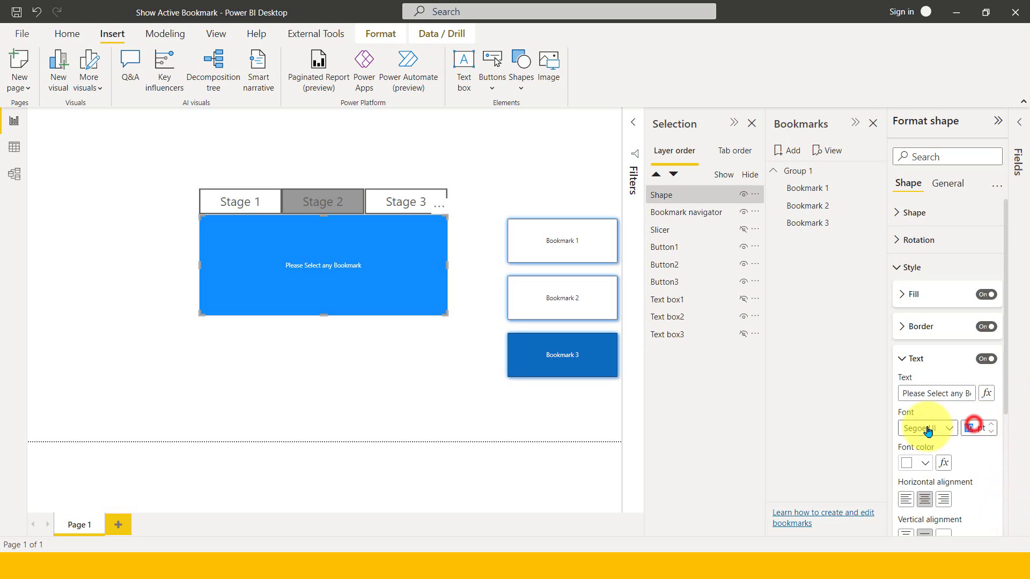
type("20")
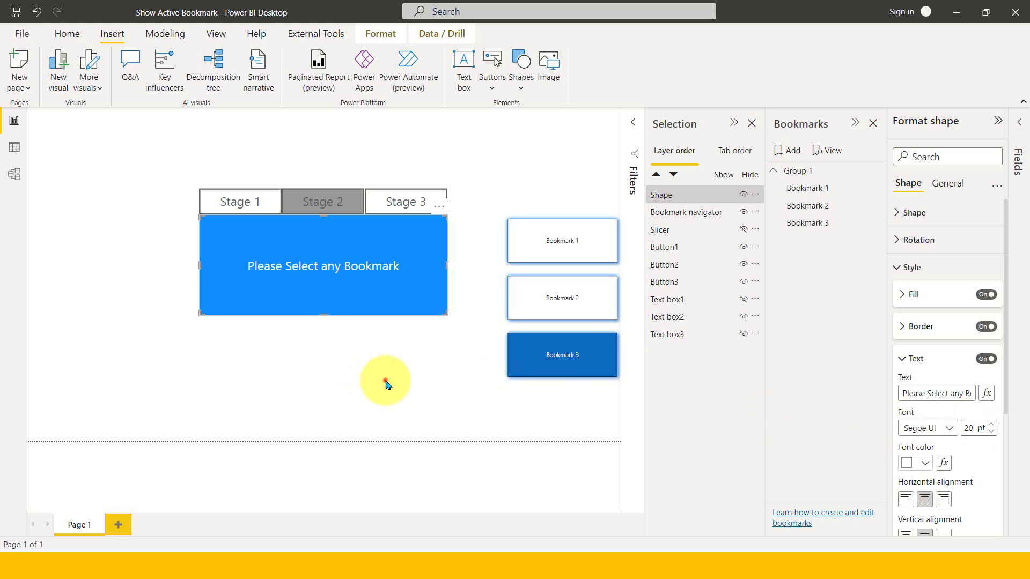
left_click(386, 382)
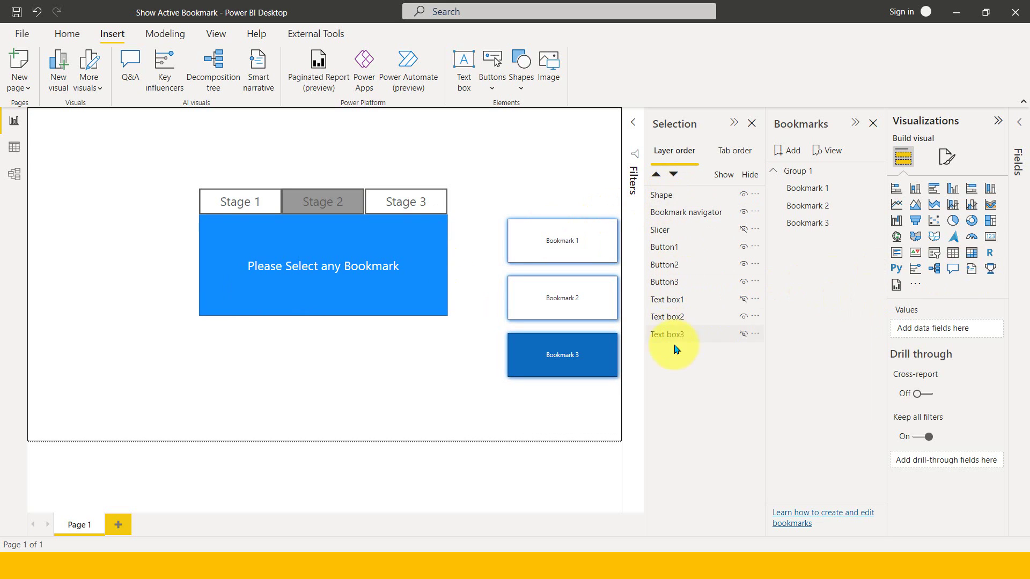
- Select the Shape through Text box3 layers in the Selection pane and hide the Shape
left_click(673, 197)
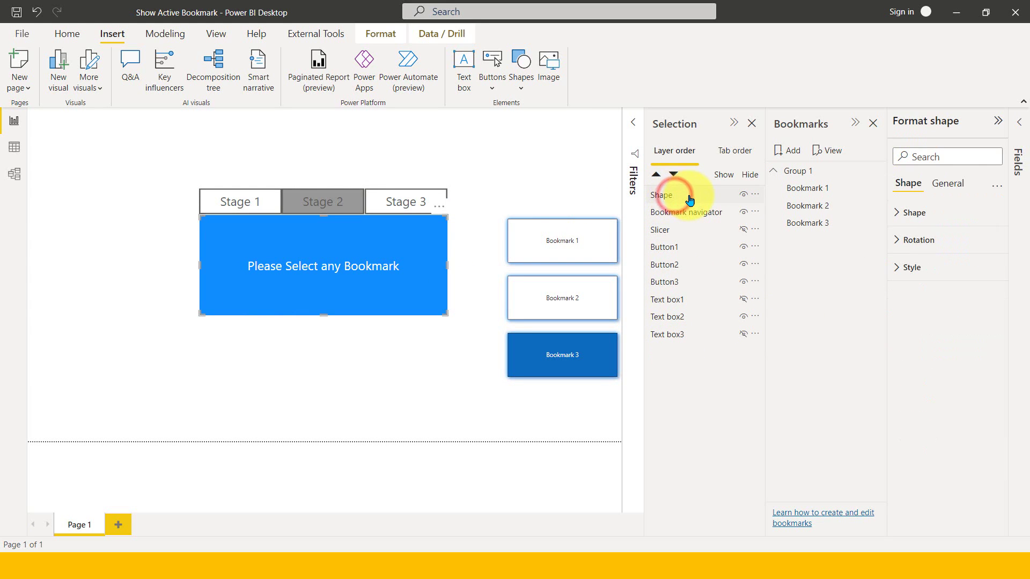
left_click(680, 194)
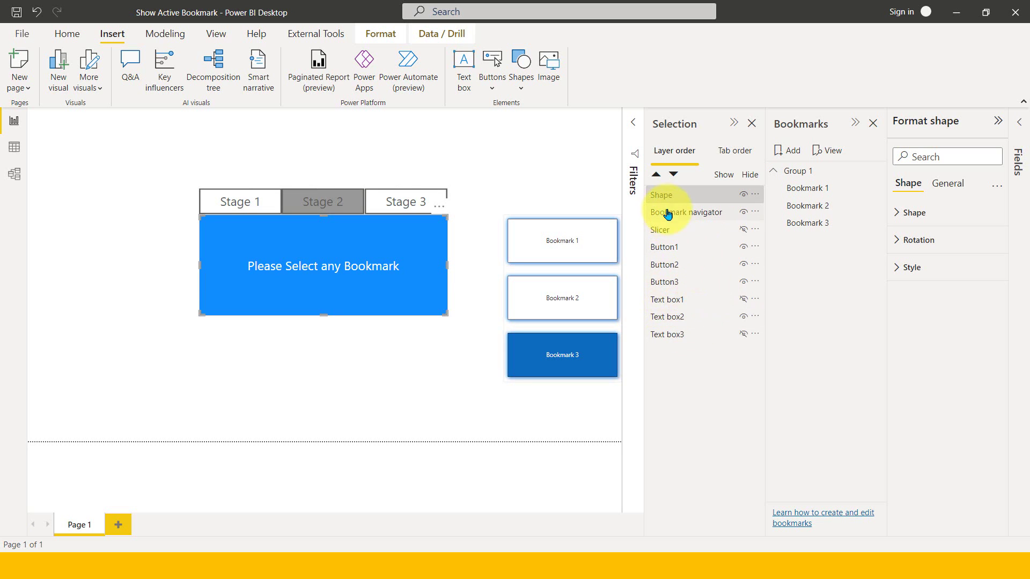
left_click(685, 333, "shift")
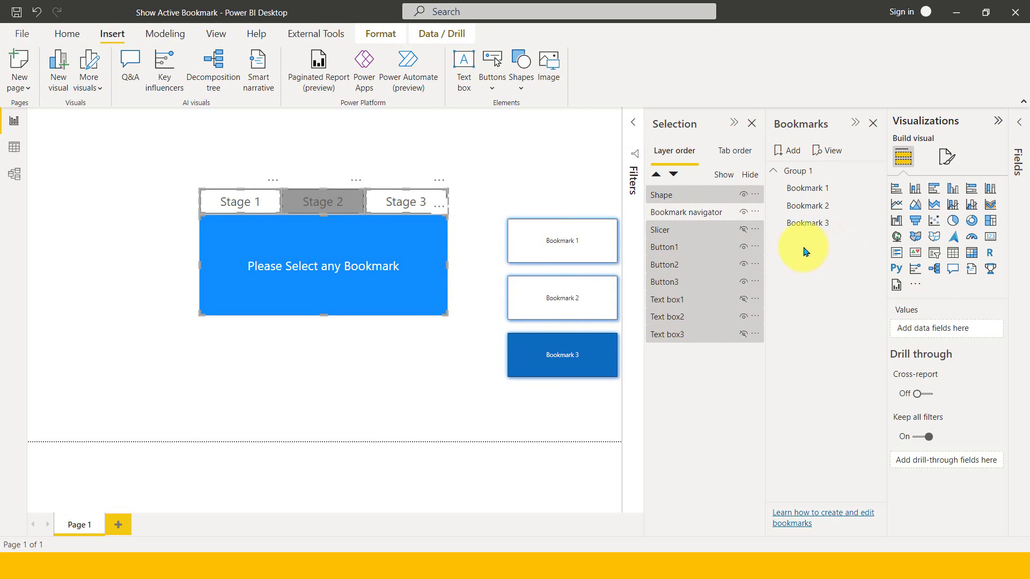
left_click(744, 195)
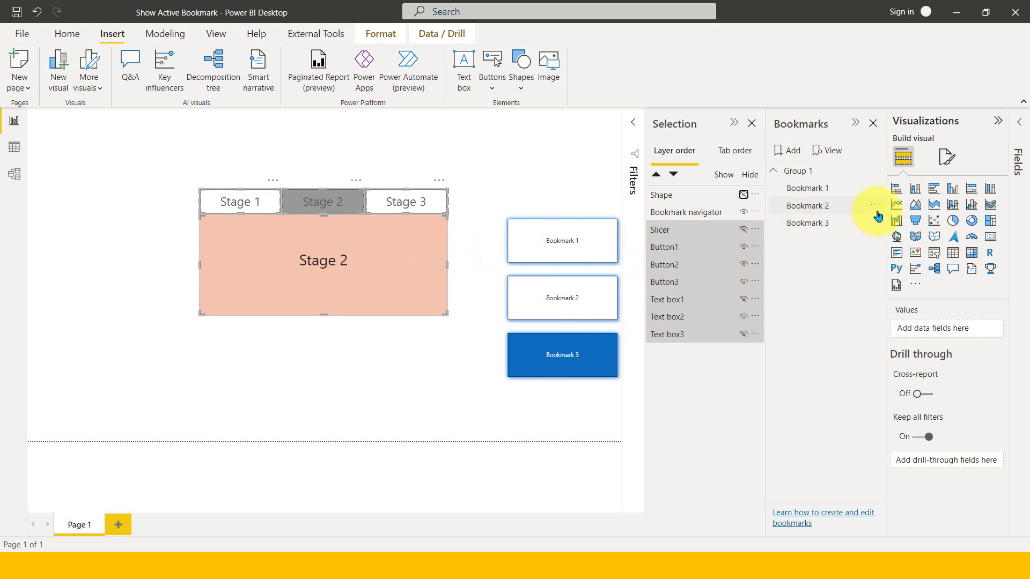
- Uncheck Data, Display and Current page in Bookmark 2's options
left_click(877, 205)
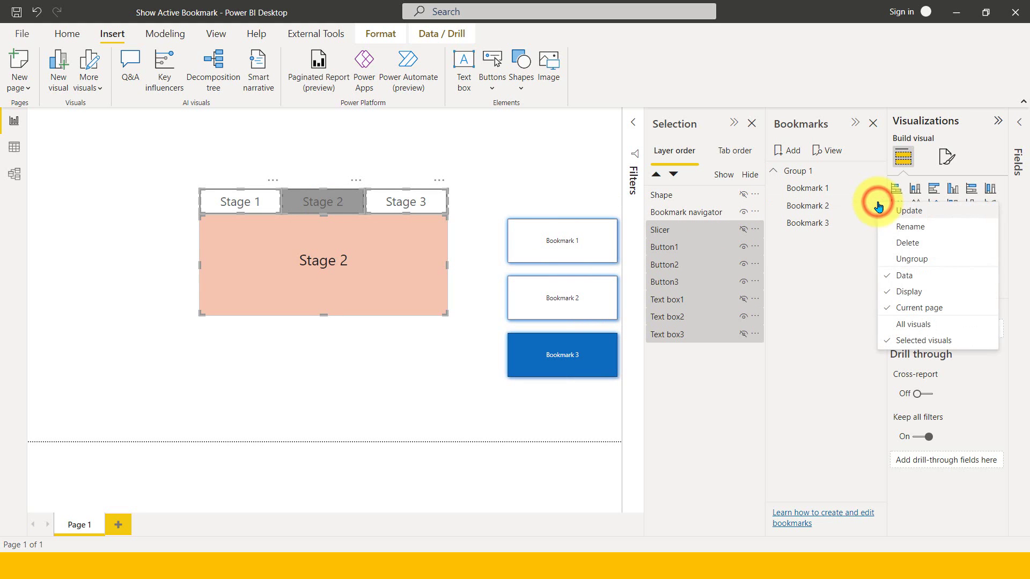
left_click(916, 276)
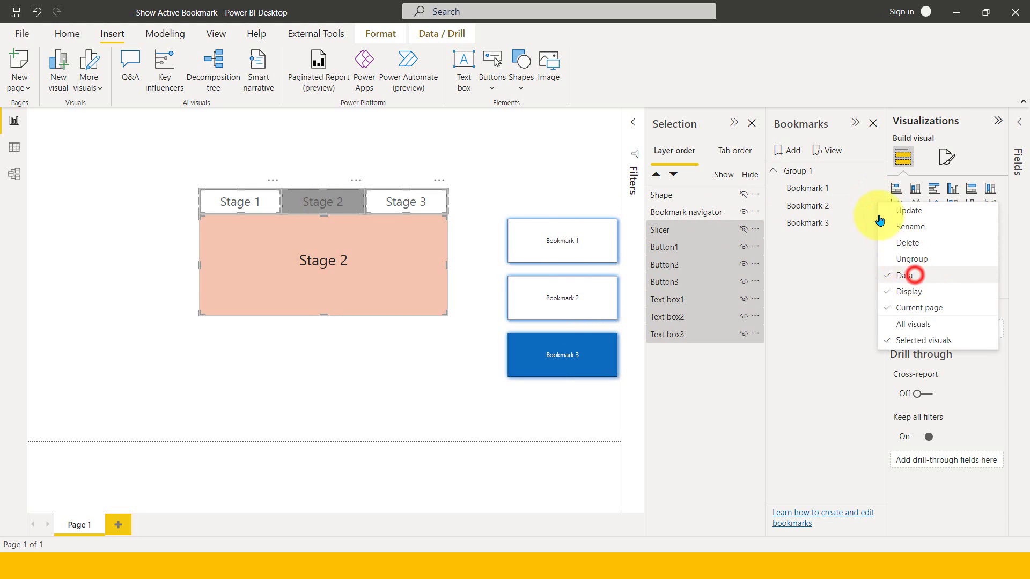
left_click(878, 205)
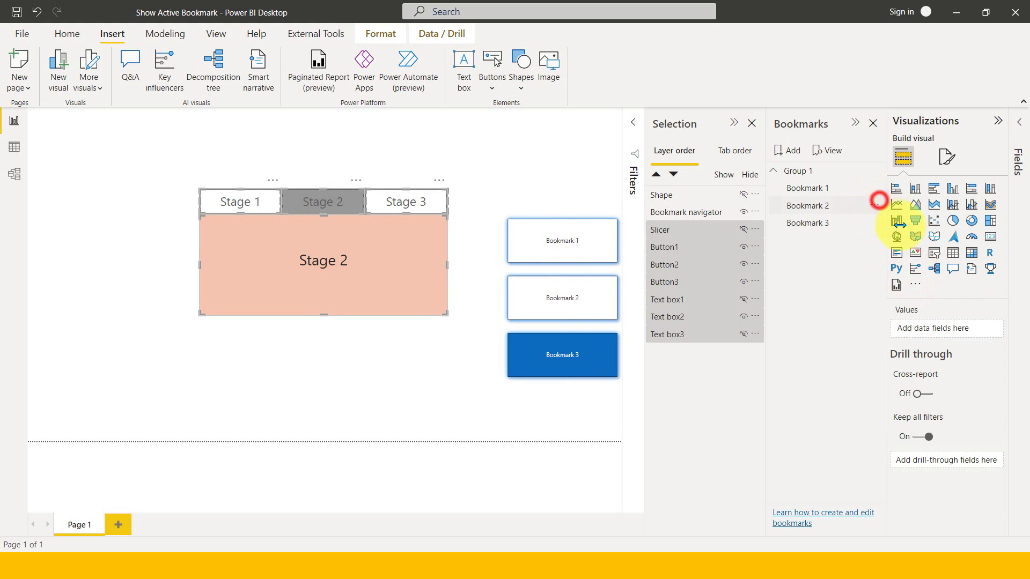
left_click(877, 206)
left_click(918, 291)
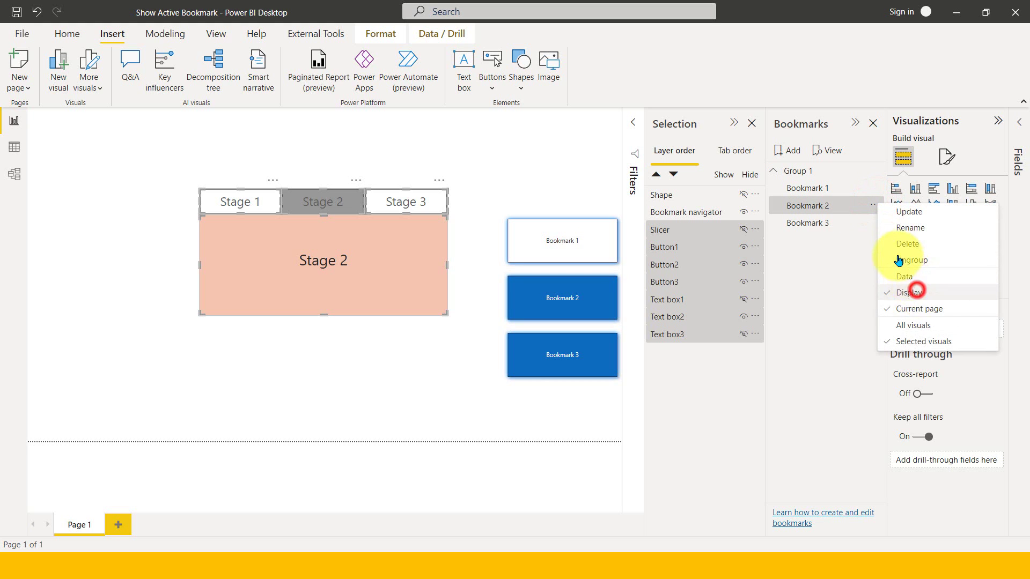
left_click(875, 205)
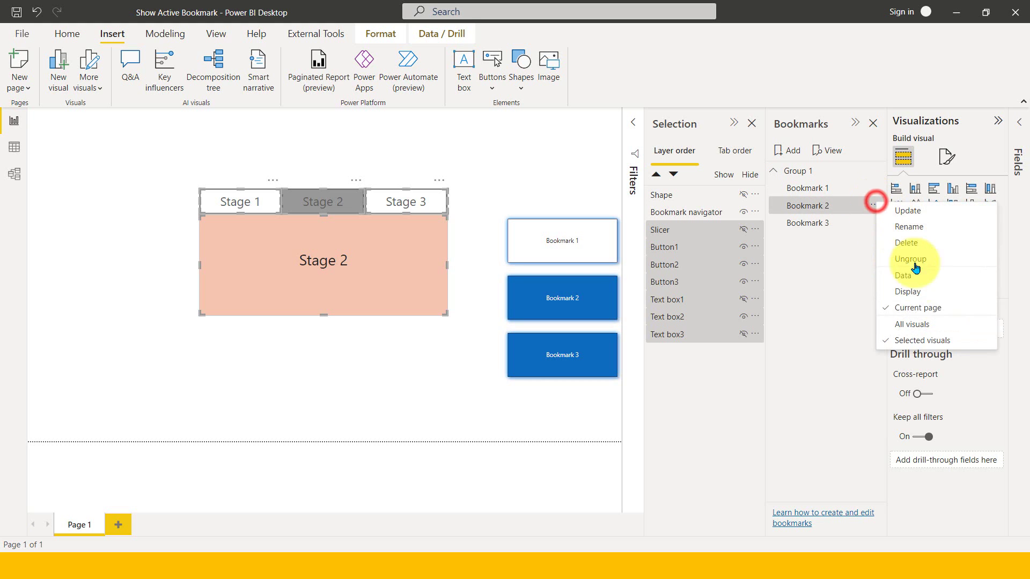
left_click(918, 304)
left_click(874, 206)
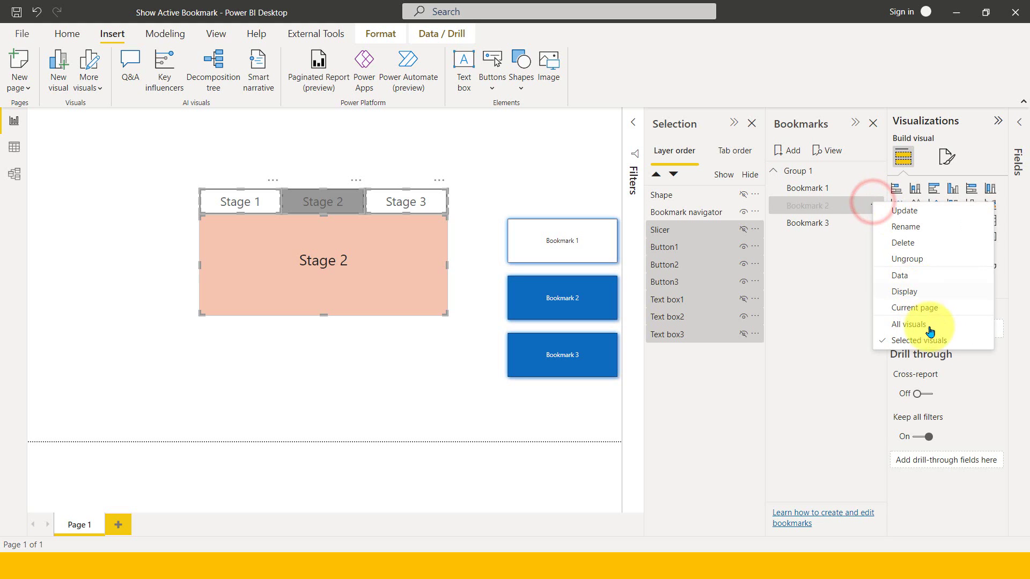
- Select every visual except the Bookmark navigator and update Bookmark 2 with that selection
left_click(668, 197)
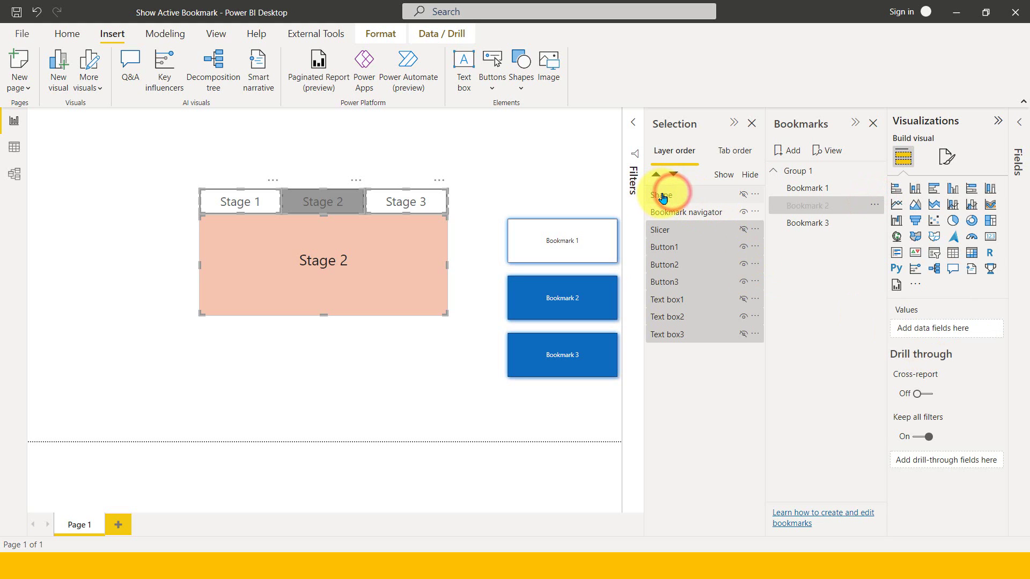
left_click(695, 336)
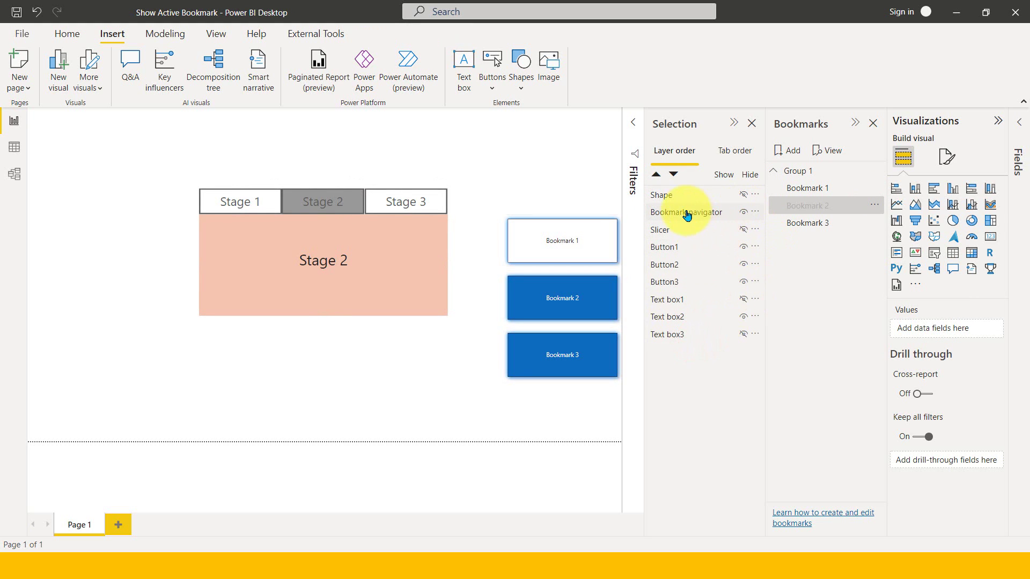
left_click(670, 199)
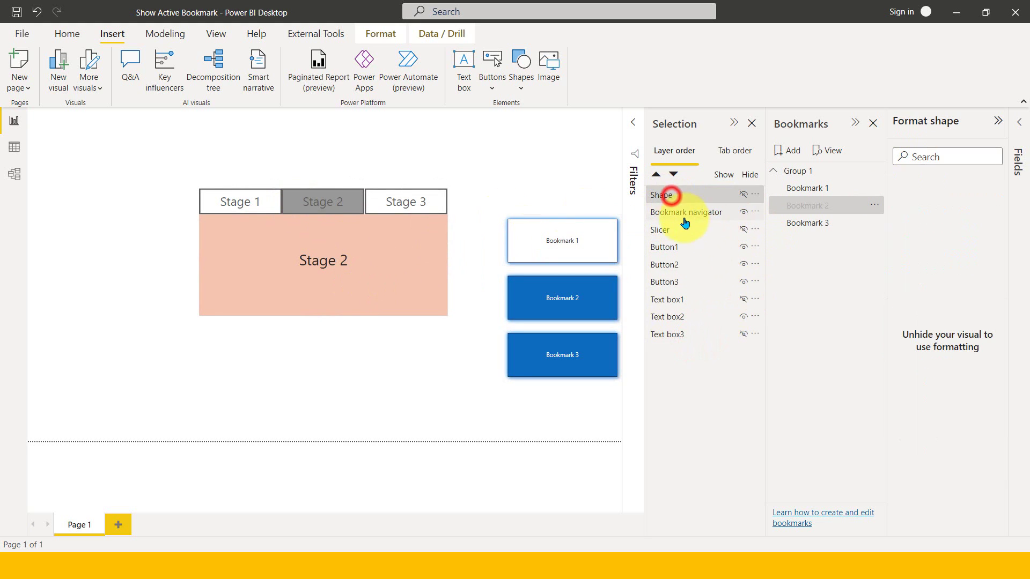
key("ctrl+a")
left_click(688, 214, "ctrl")
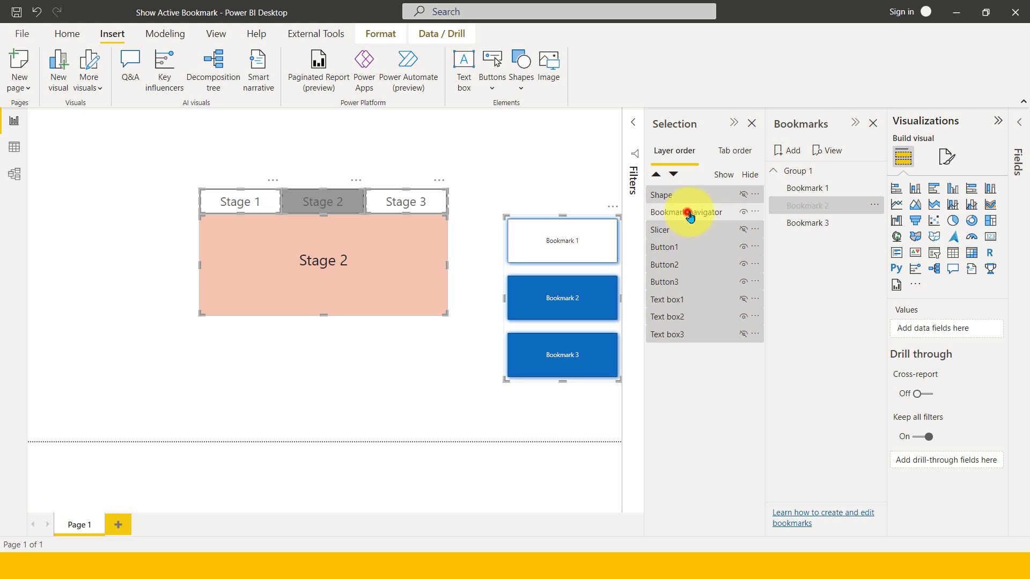
left_click(874, 205)
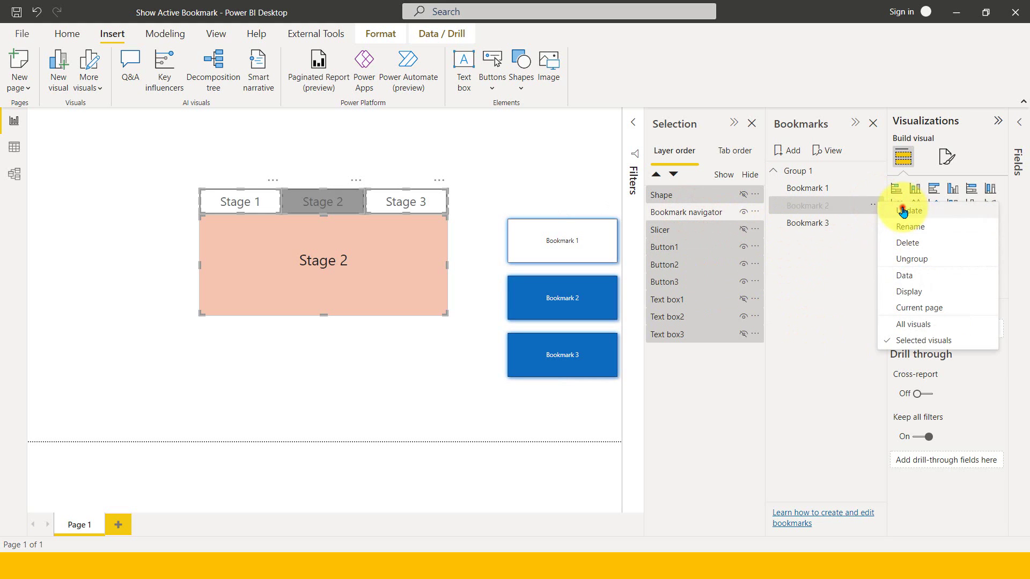
left_click(878, 208)
left_click(875, 208)
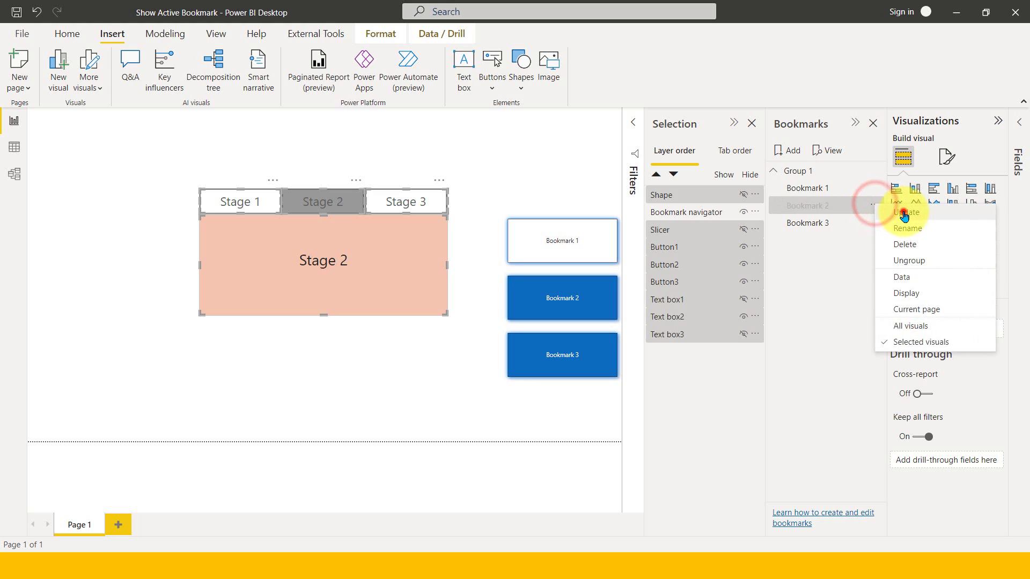
left_click(900, 209)
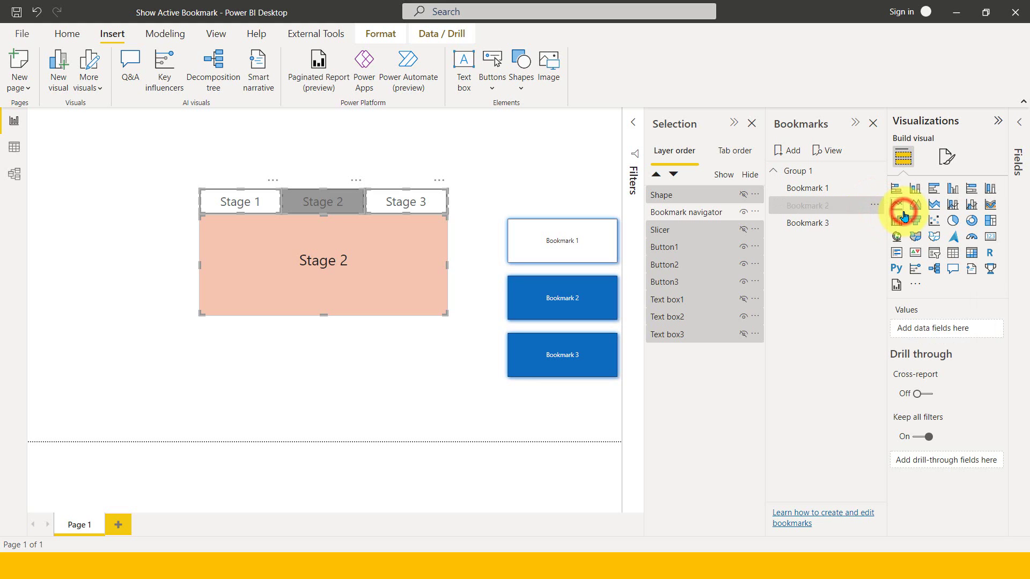
- Apply Bookmark 3, uncheck its Data, Display and Current page options, and update it
left_click(817, 224)
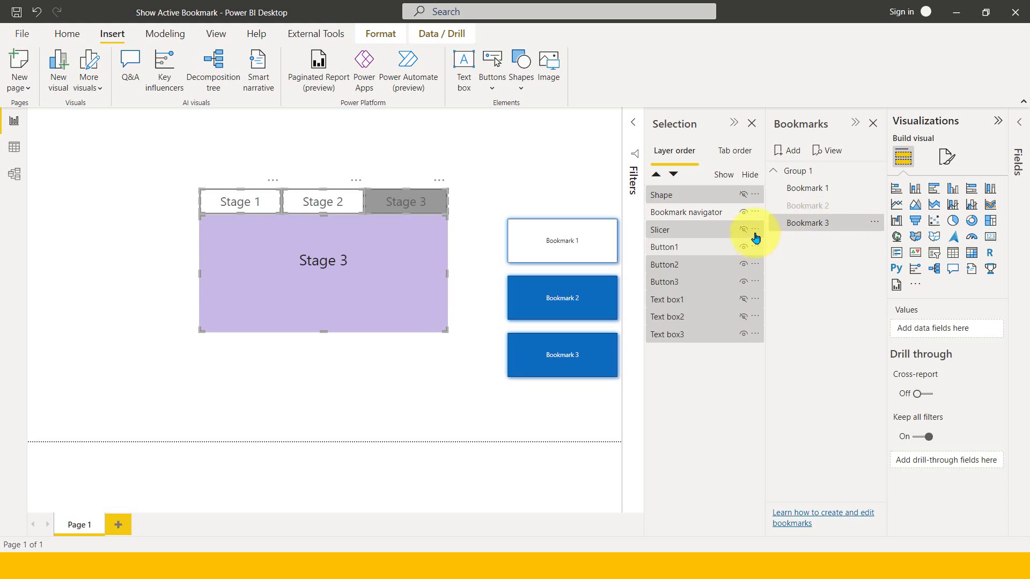
left_click(877, 222)
left_click(910, 288)
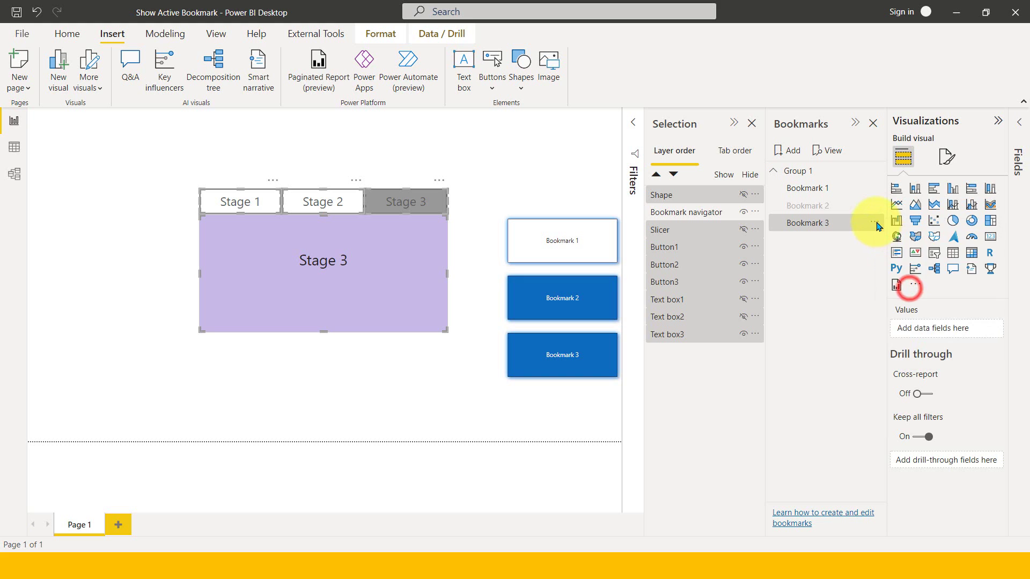
left_click(876, 224)
left_click(902, 308)
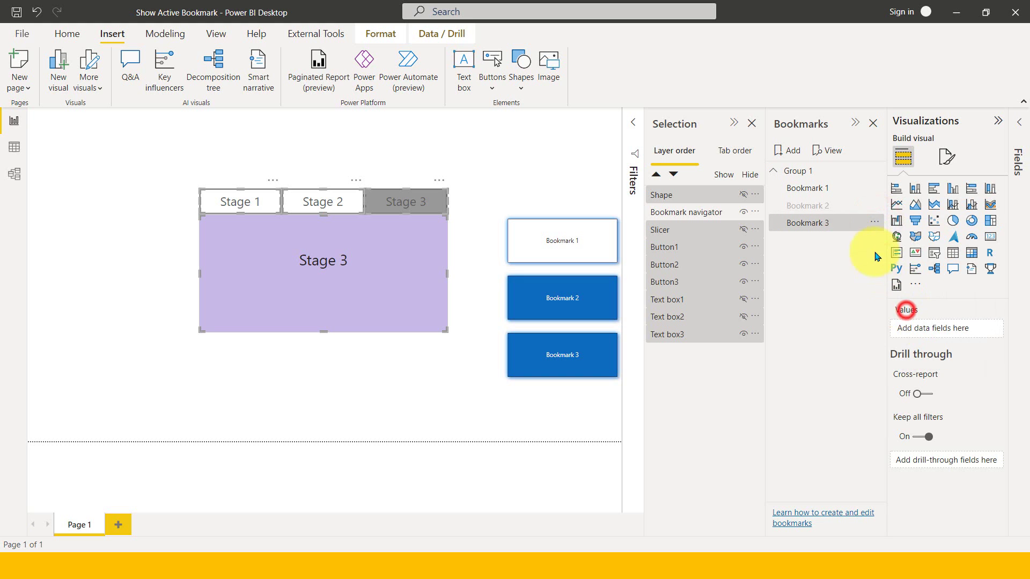
left_click(877, 223)
left_click(906, 321)
left_click(876, 224)
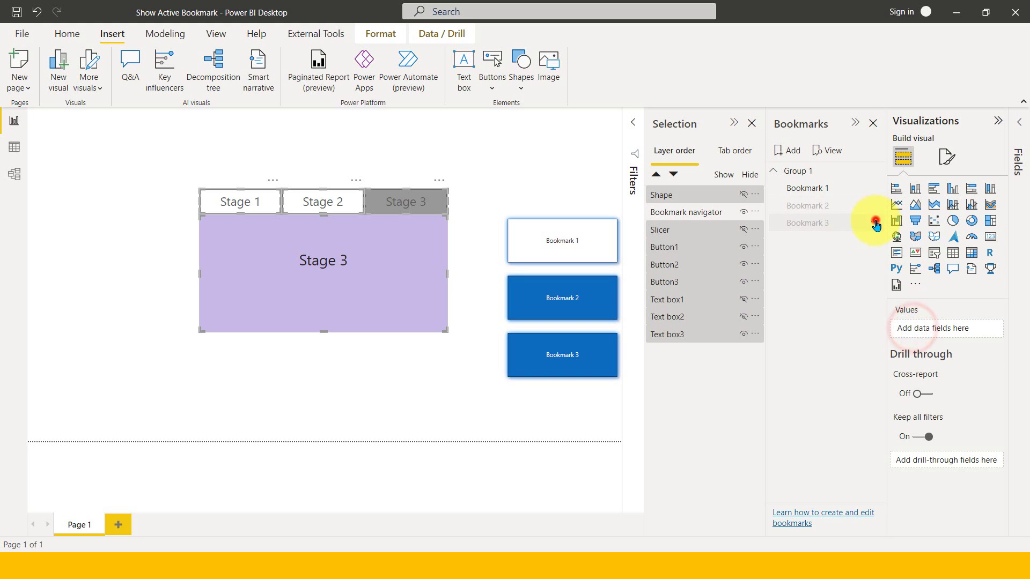
left_click(905, 228)
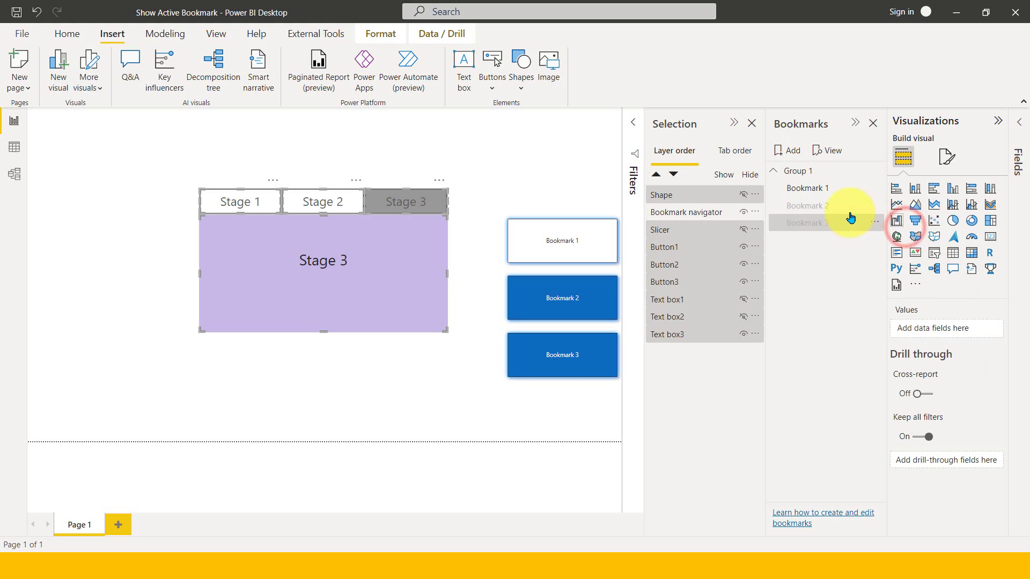
left_click(879, 189)
- Uncheck Data, Display and Current page for Bookmark 1 and update it
left_click(929, 263)
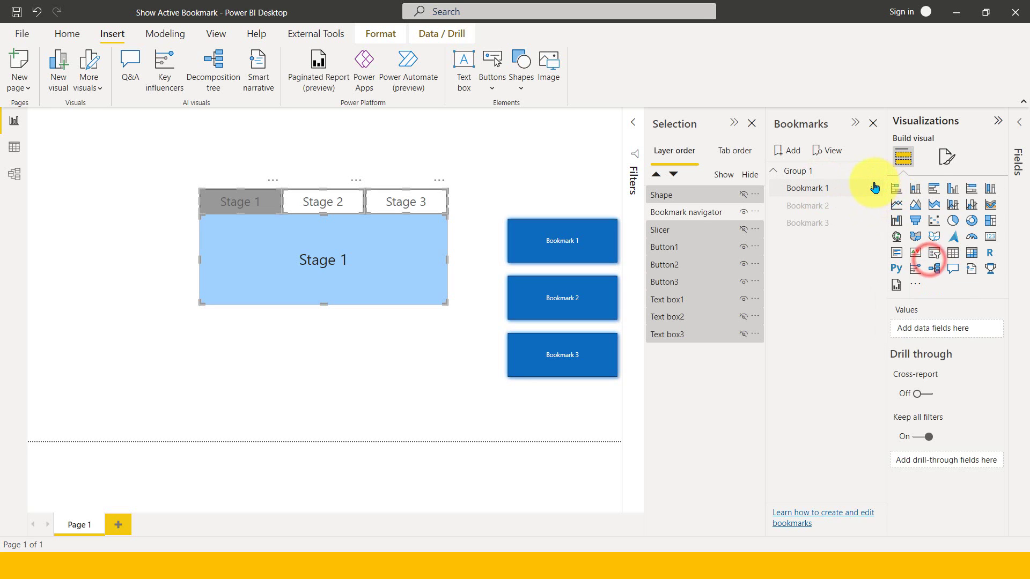
left_click(874, 187)
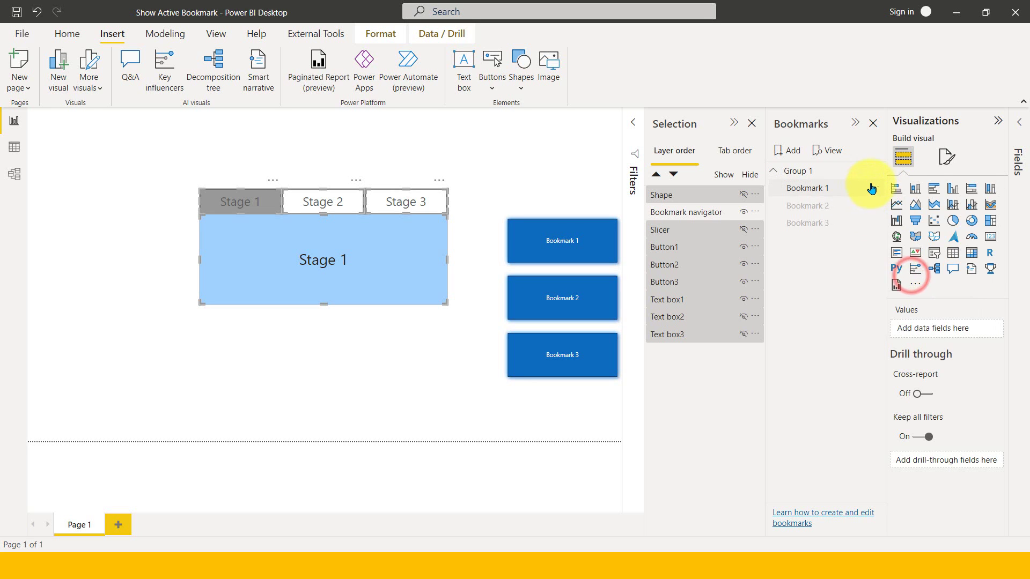
left_click(873, 187)
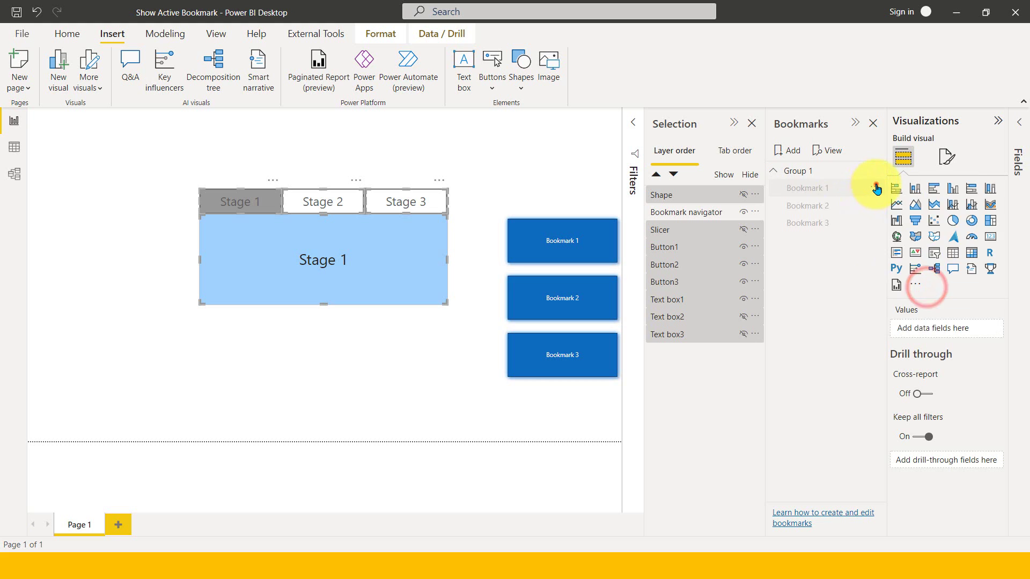
left_click(873, 187)
left_click(905, 198)
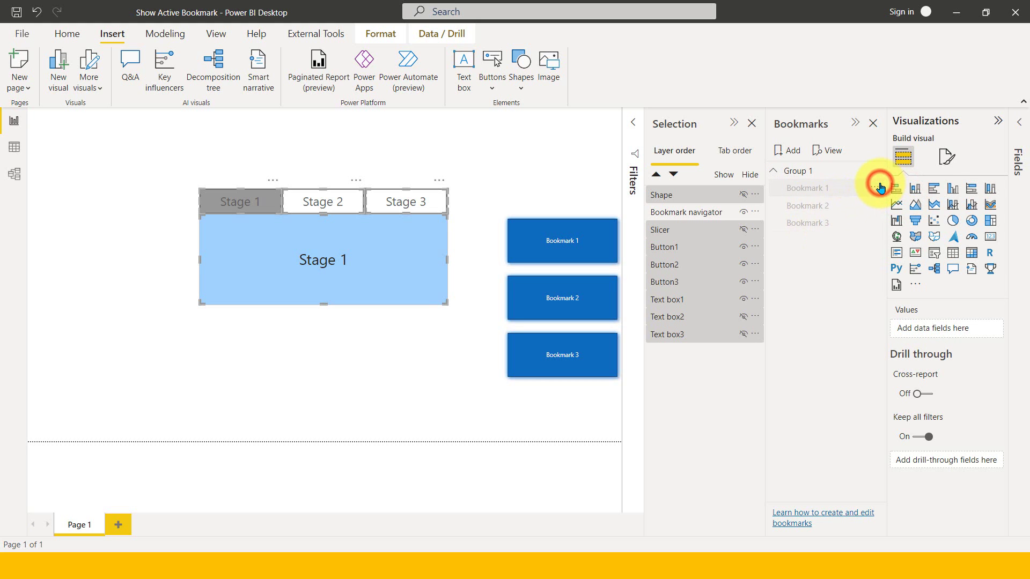
left_click(879, 187)
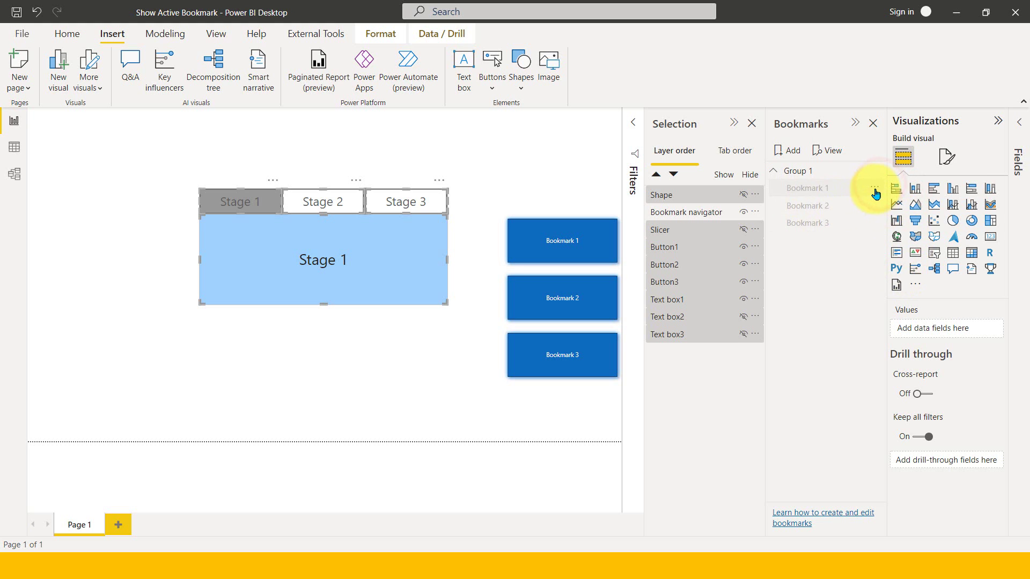
left_click(874, 189)
left_click(916, 276)
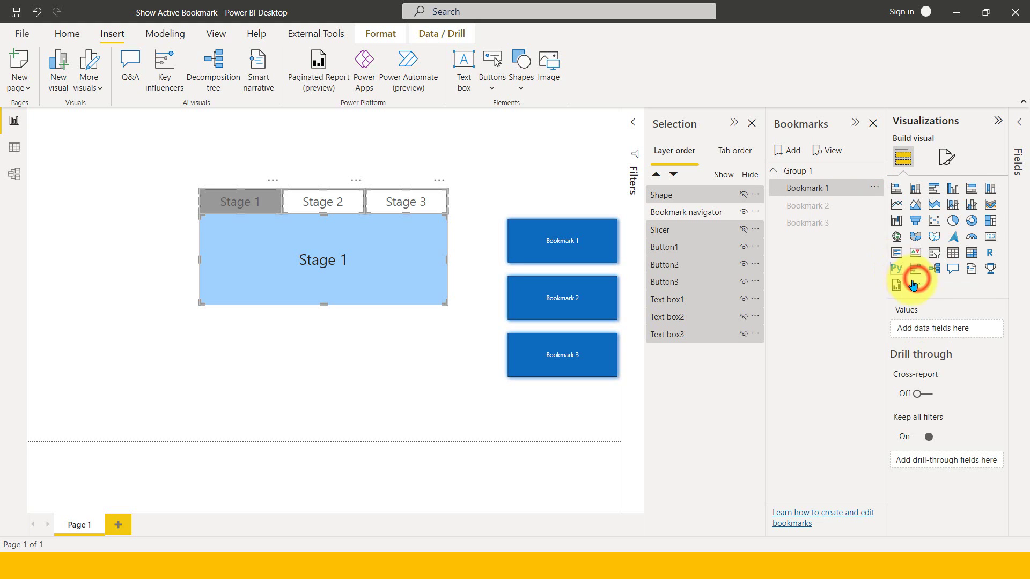
left_click(874, 189)
left_click(907, 198)
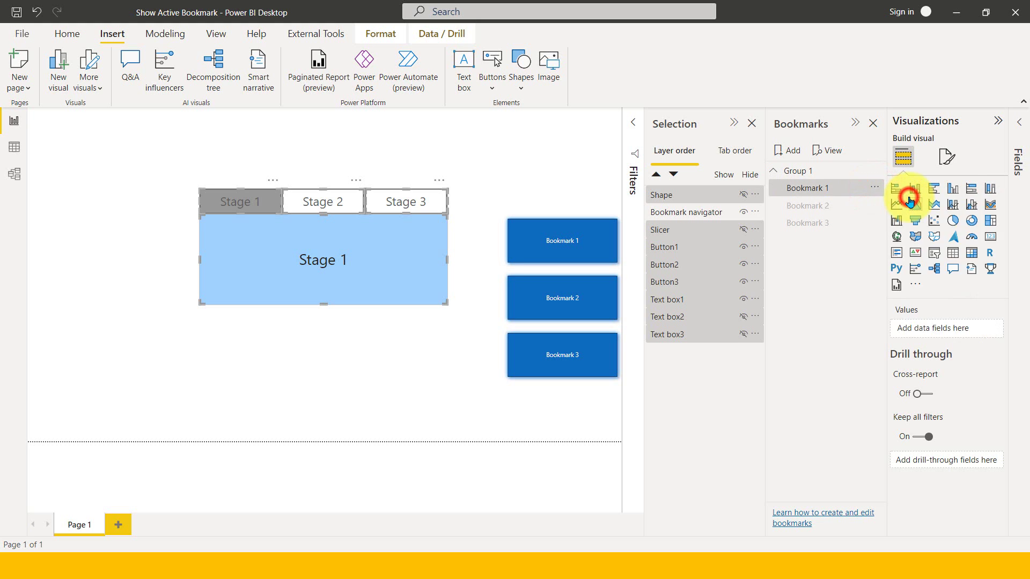
- Turn off Display capture for Bookmarks 2 and 3, then apply Bookmark 2 to show Stage 2
left_click(825, 209)
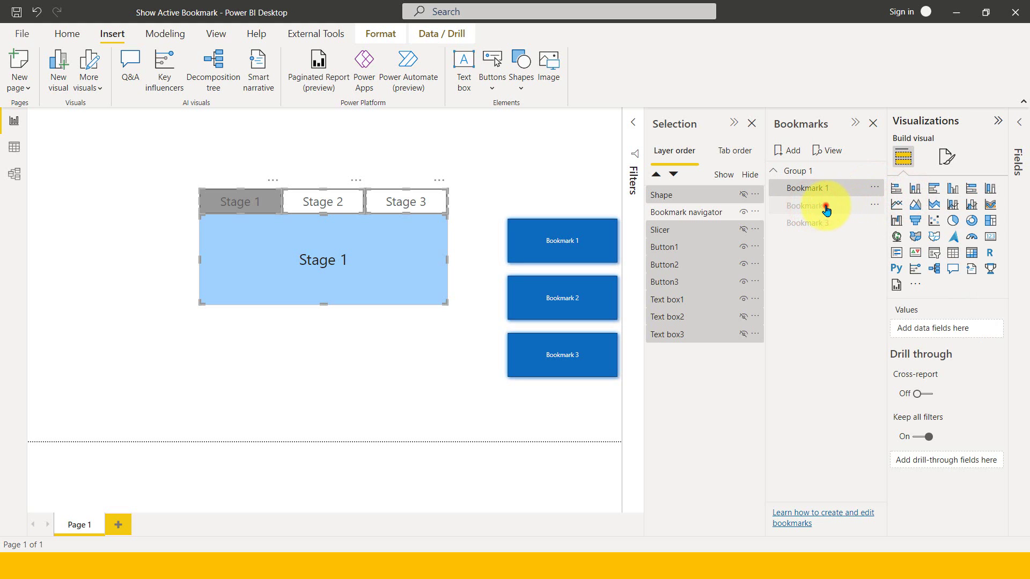
left_click(875, 208)
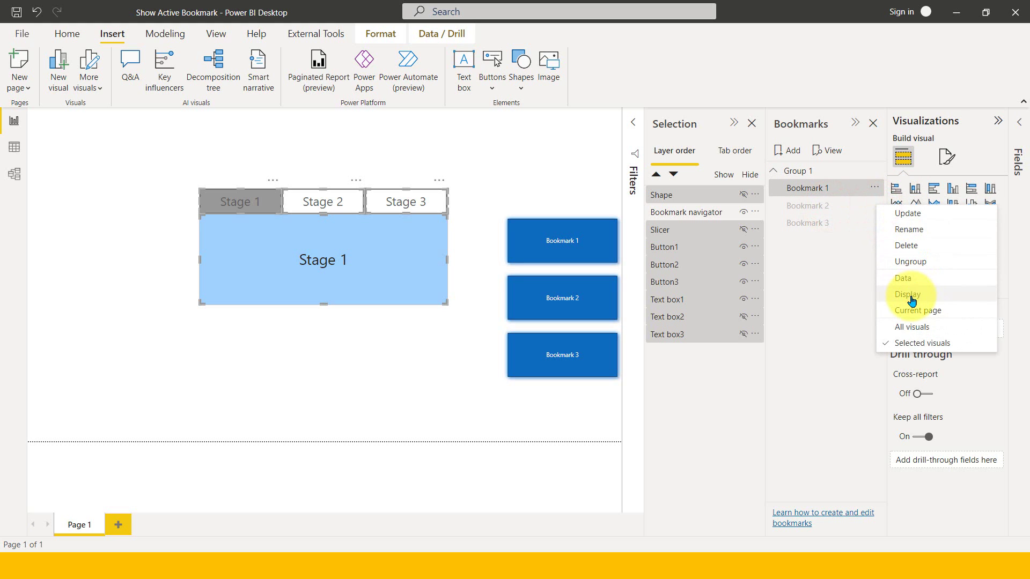
left_click(910, 296)
left_click(873, 219)
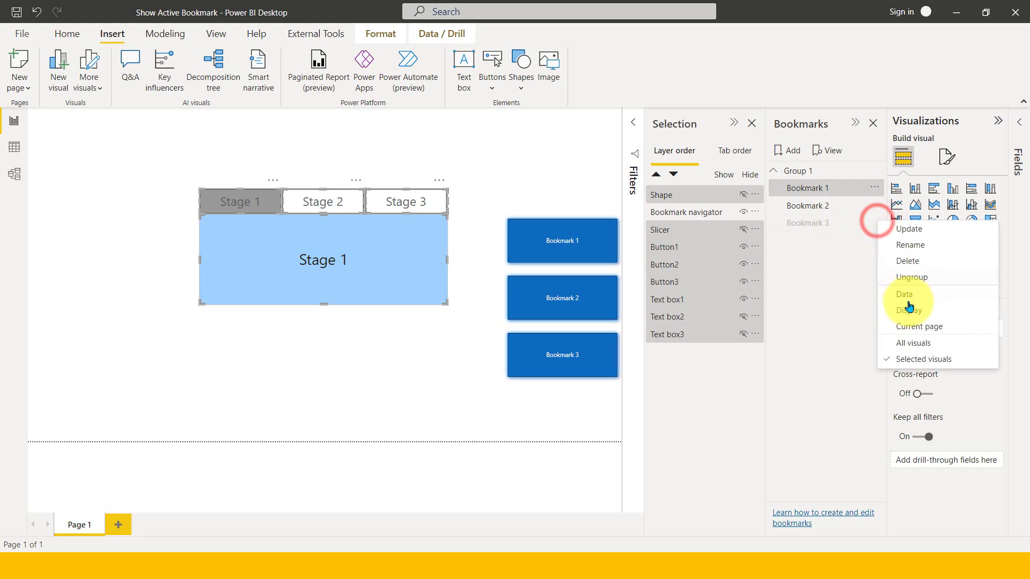
left_click(908, 310)
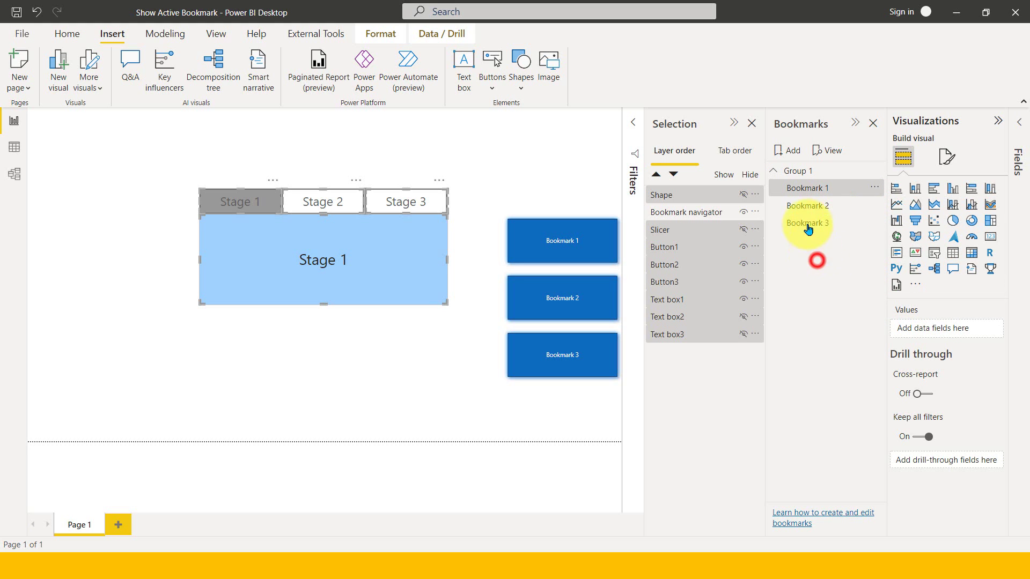
left_click(807, 205)
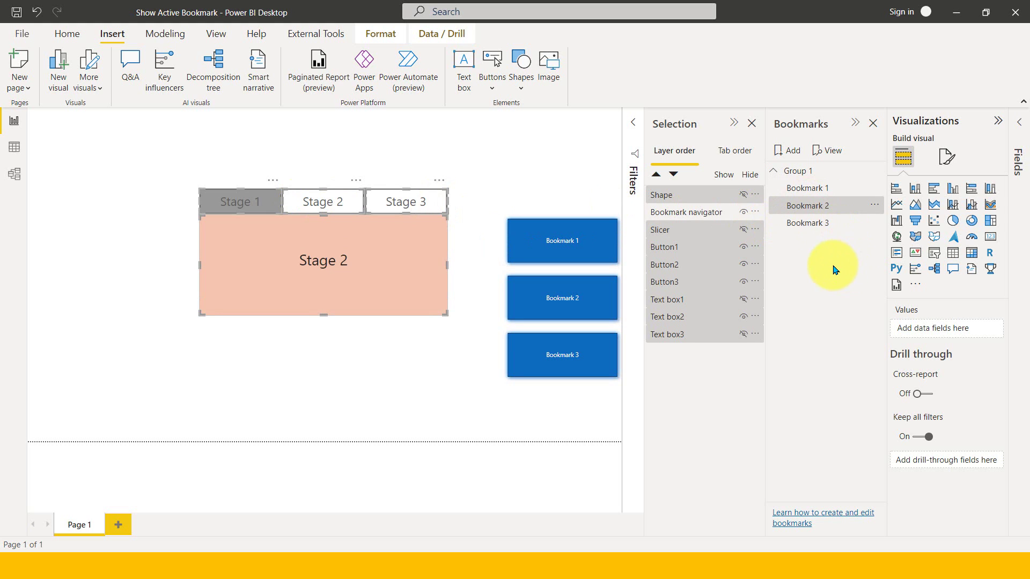
- Test that Bookmarks 1, 2 and 3 switch between the Stage panels
left_click(744, 246)
left_click(743, 246)
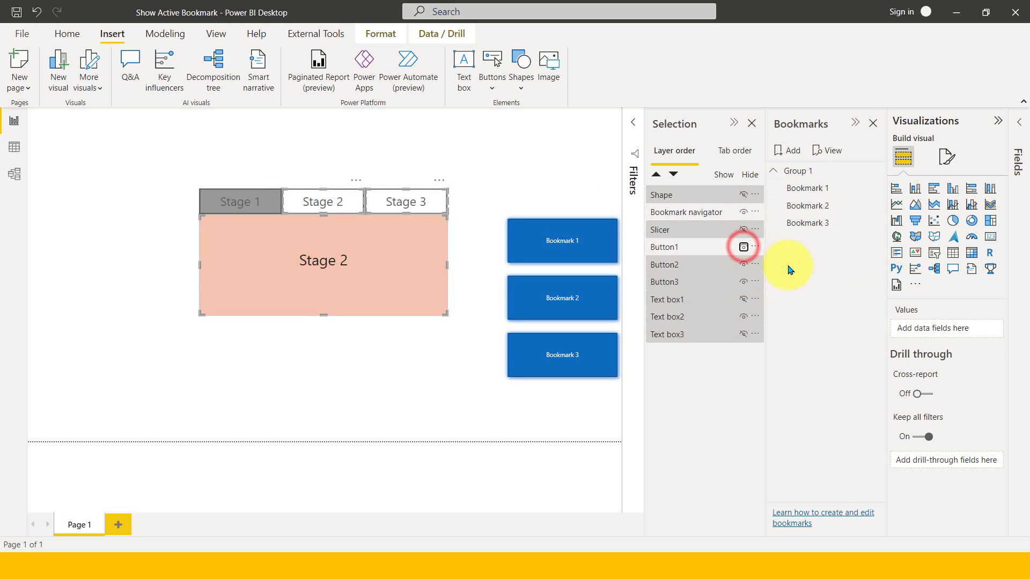
left_click(807, 188)
left_click(819, 206)
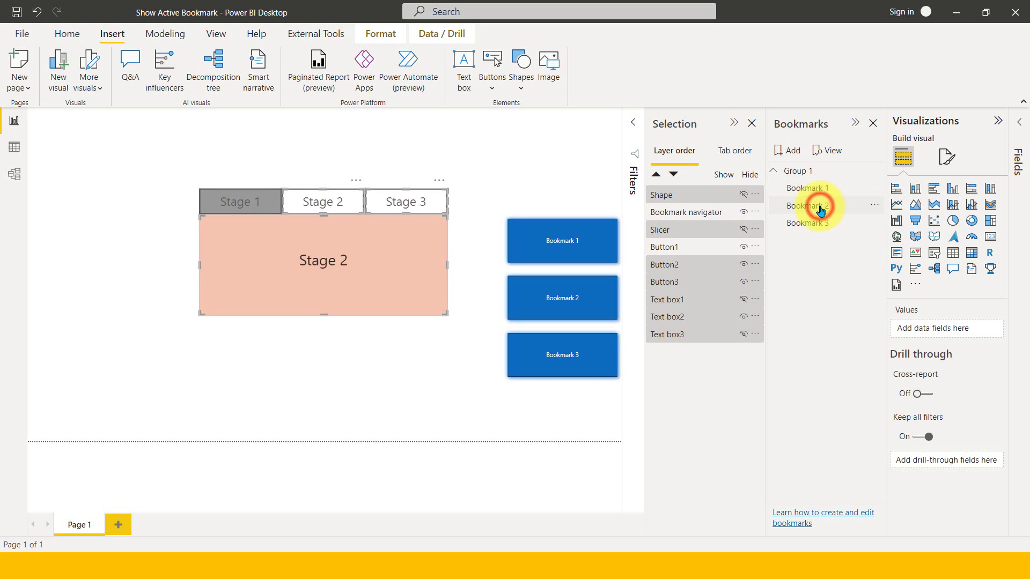
left_click(819, 222)
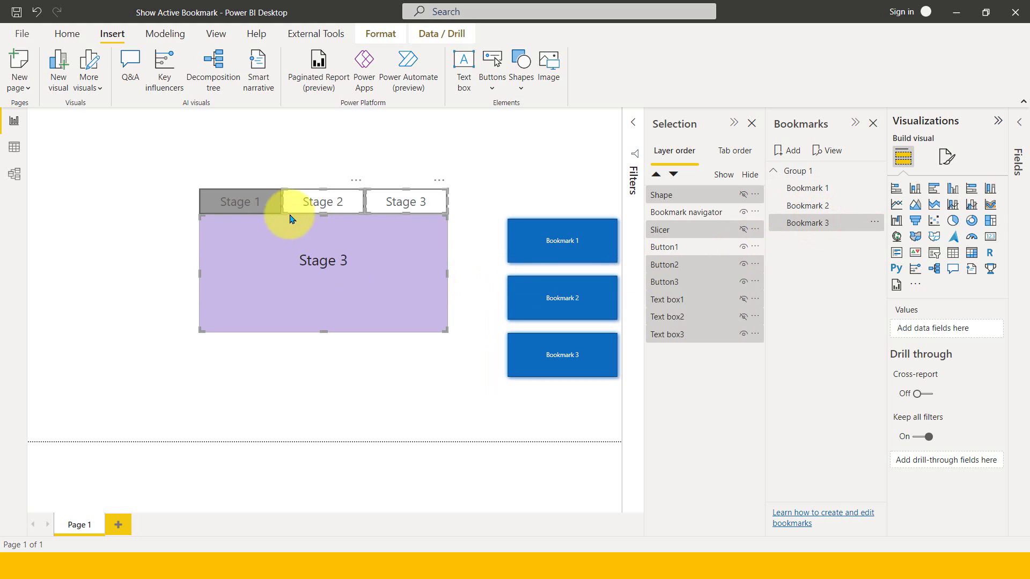
- Delete the three Stage buttons and retest Bookmarks 1–3, ending on purple Stage 3
left_click(246, 196)
left_click_drag(157, 164, 460, 221)
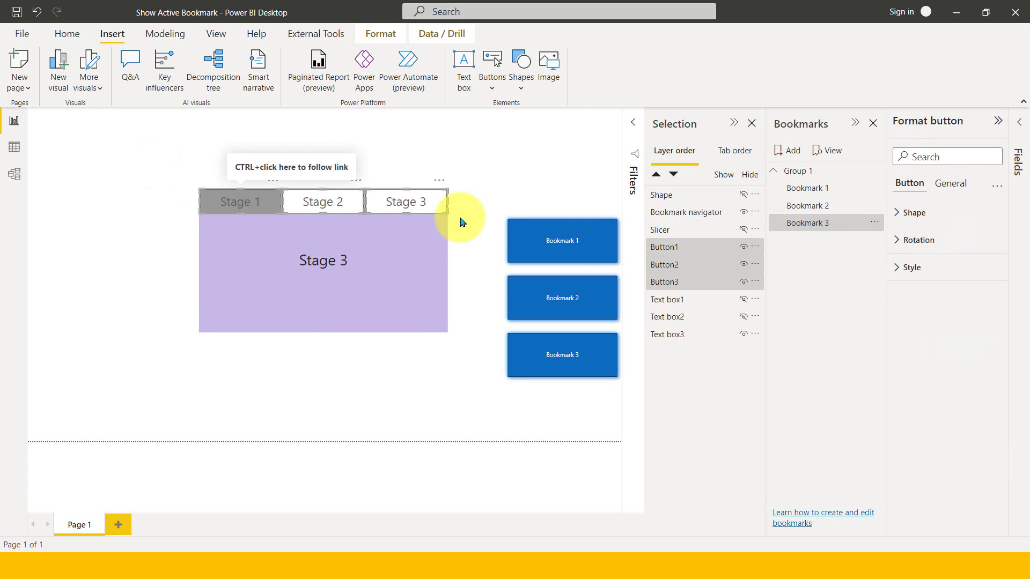
key("Delete")
left_click(800, 188)
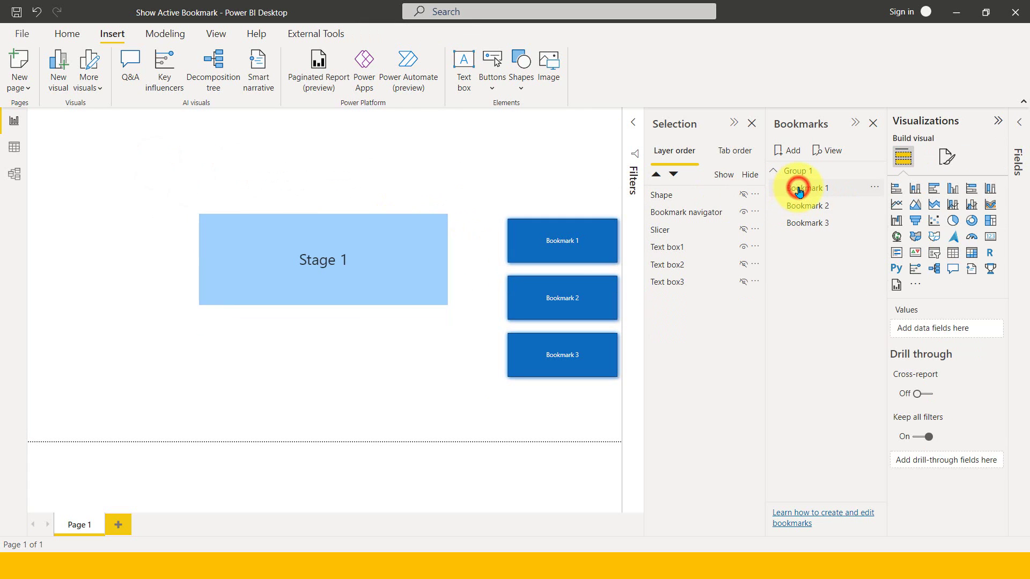
left_click(814, 208)
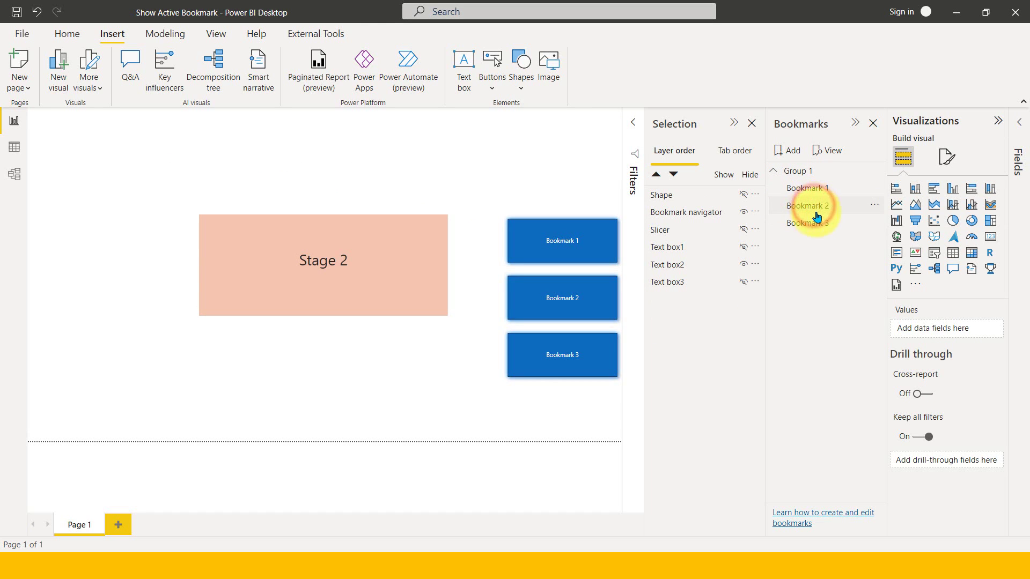
left_click(815, 224)
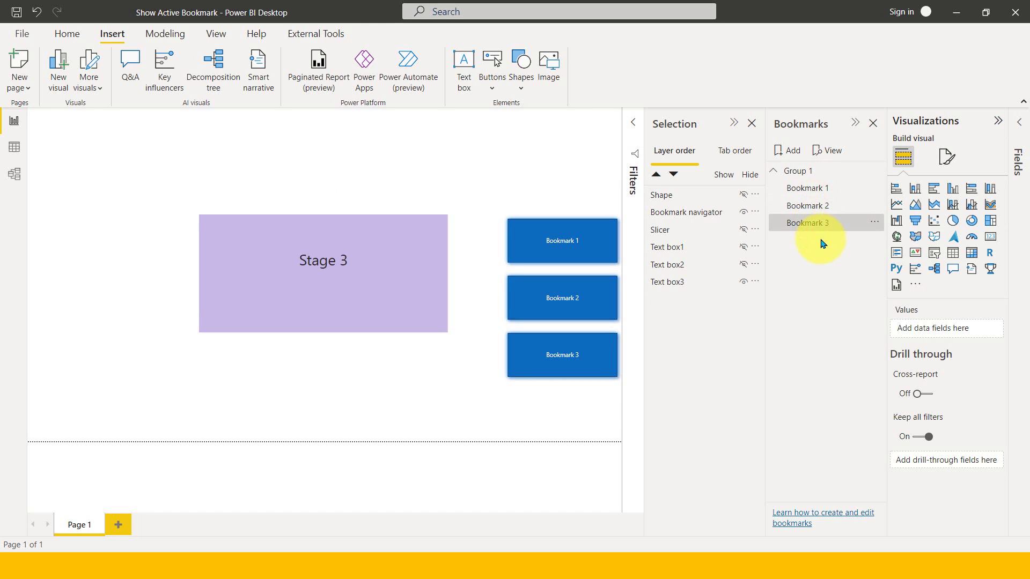
- Add a bookmark named Reset and select all visuals except the navigator, with Shape visible
left_click(788, 150)
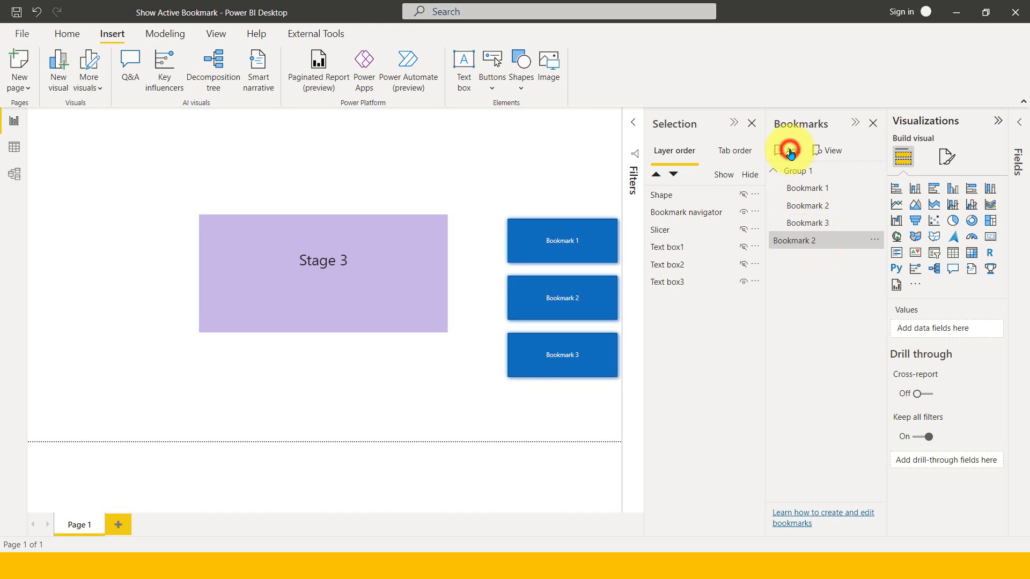
double_click(794, 242)
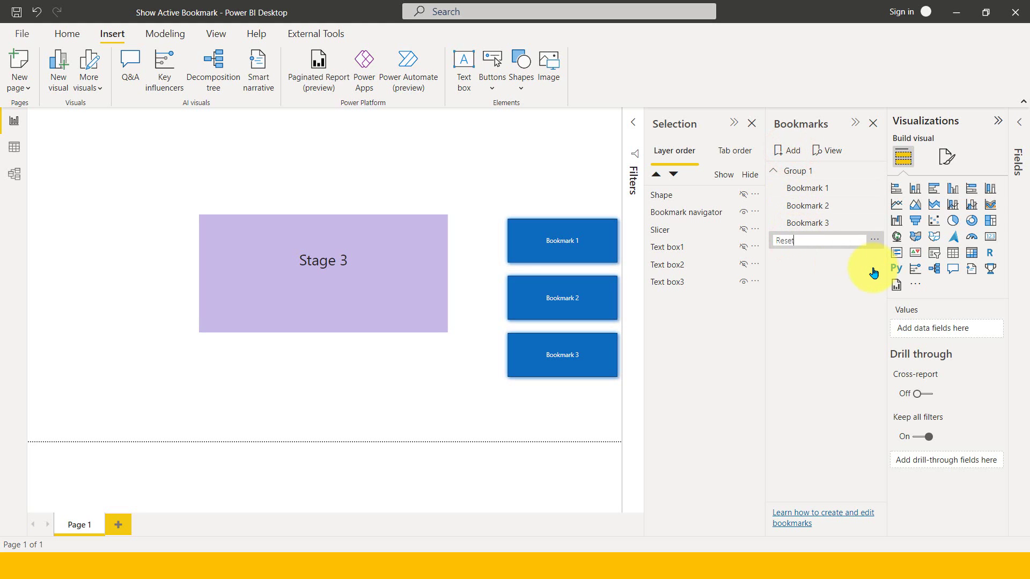
left_click(838, 264)
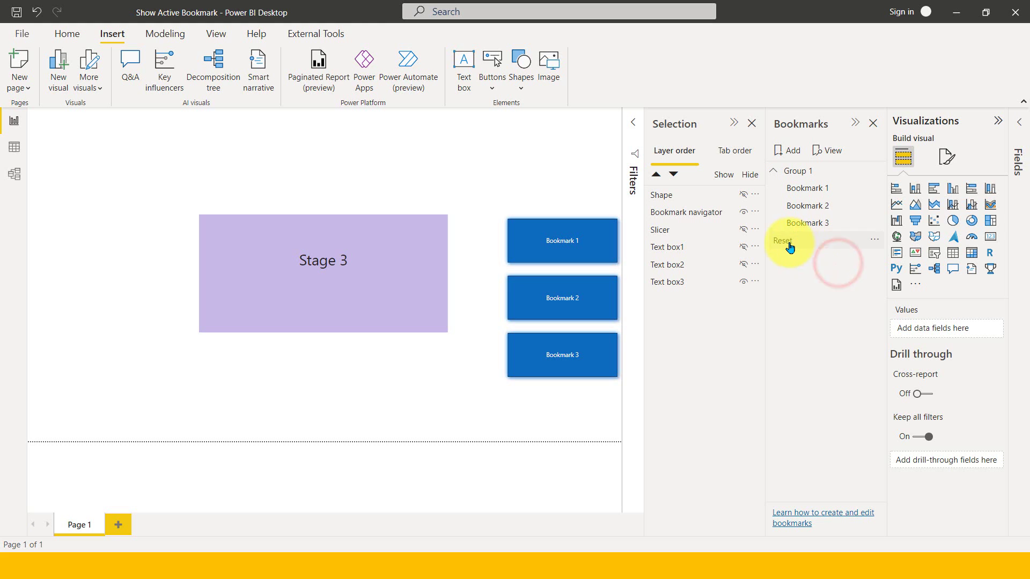
left_click(744, 192)
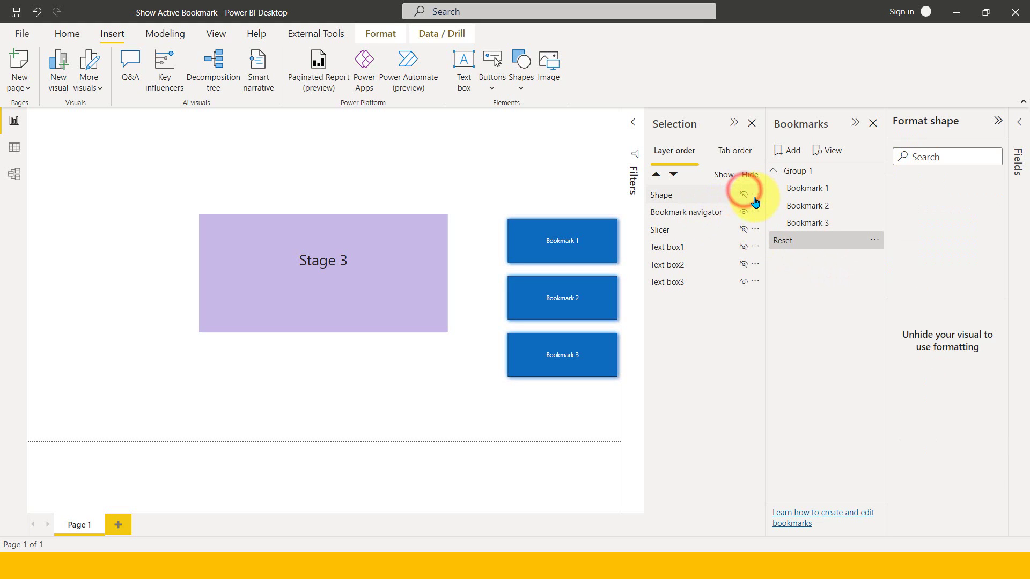
left_click(682, 213)
key("ctrl+a")
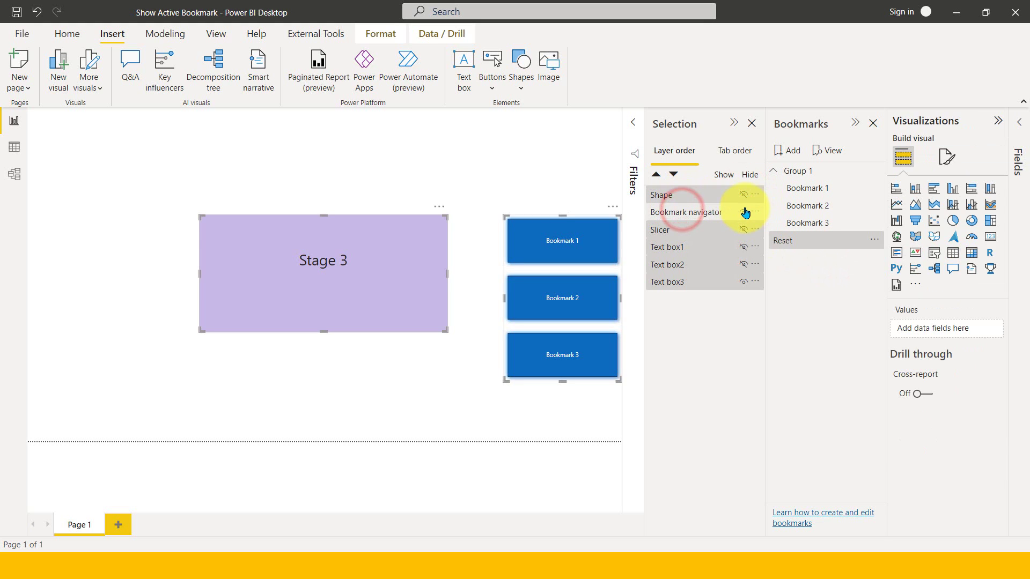
left_click(719, 212, "ctrl")
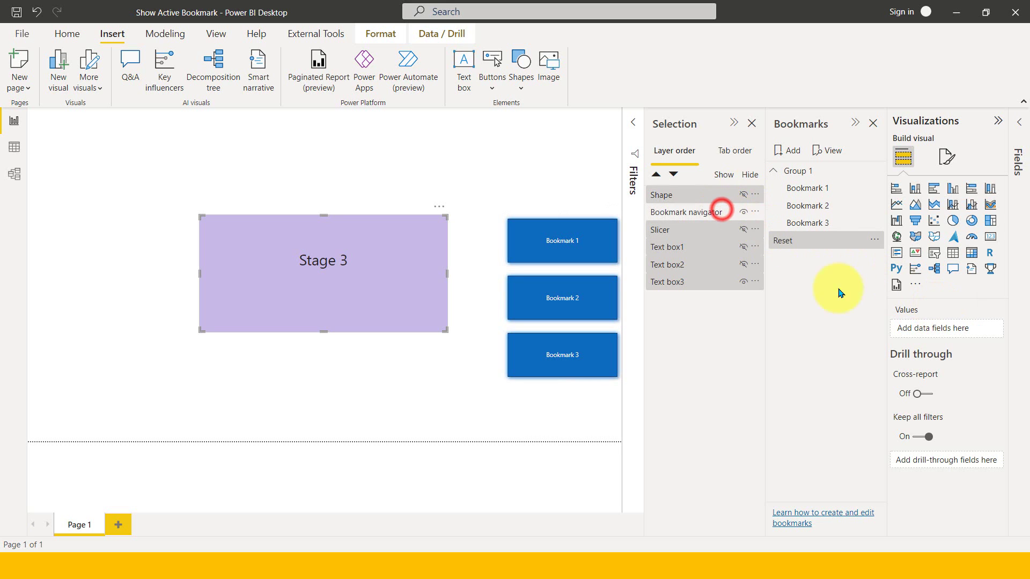
left_click(744, 195)
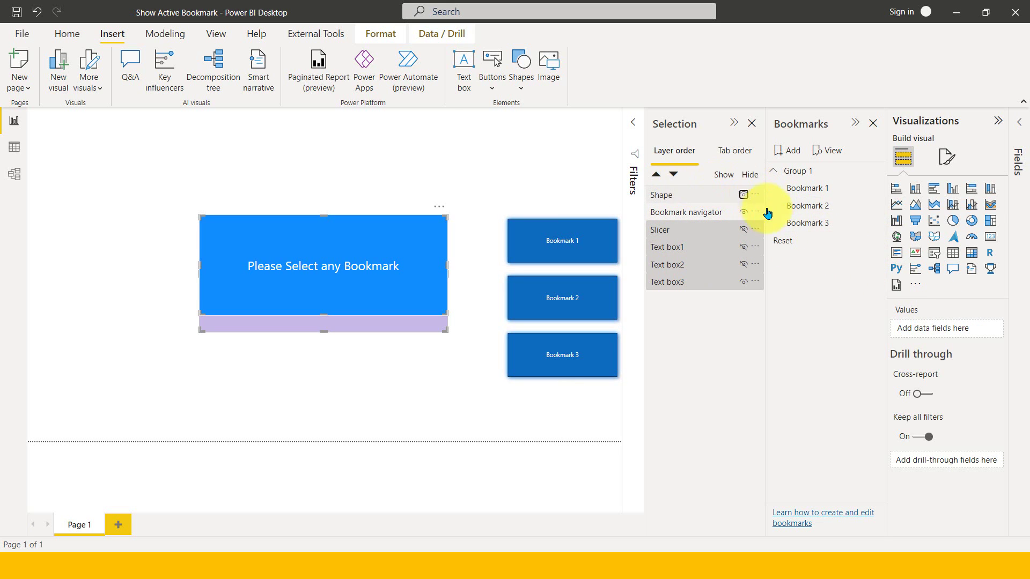
- Set Reset to skip Data and Current page, apply to selected visuals only, and update it
left_click(875, 240)
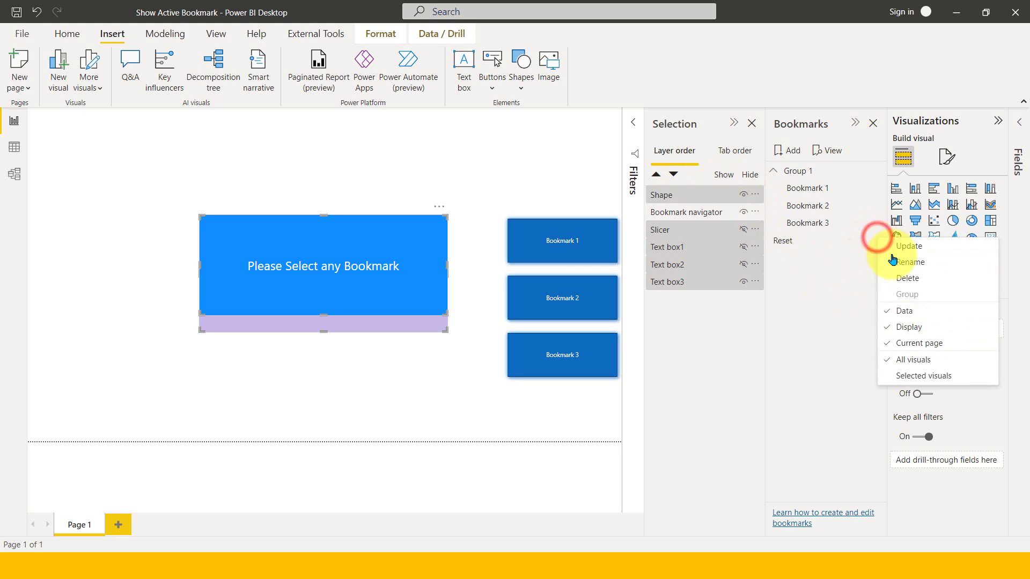
left_click(918, 310)
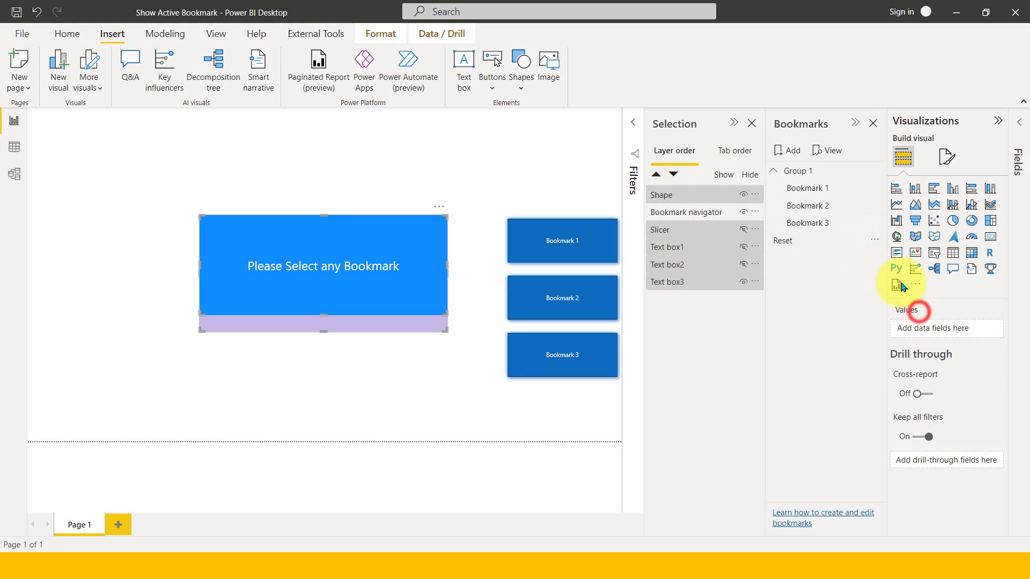
left_click(873, 239)
left_click(922, 339)
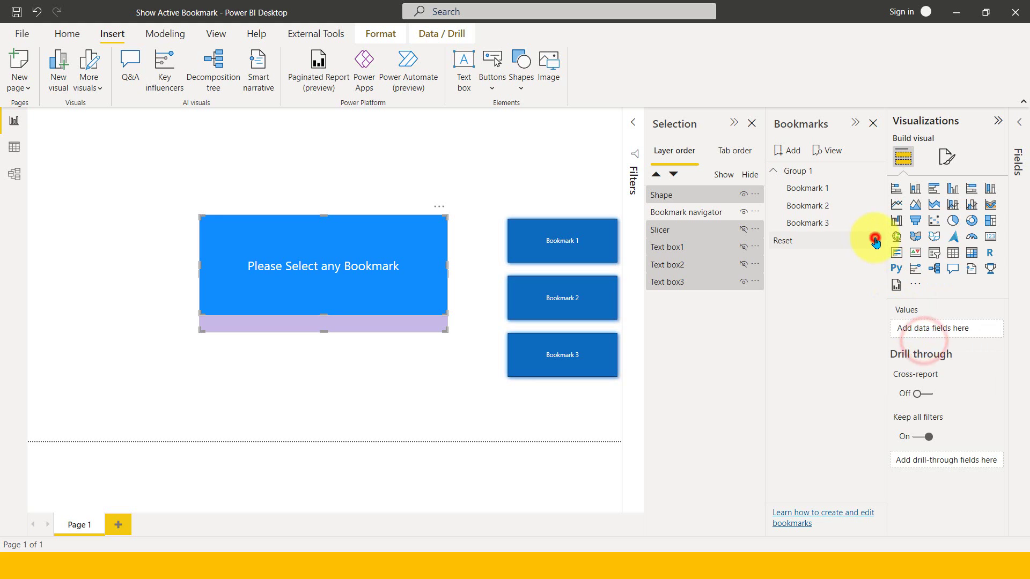
left_click(874, 239)
left_click(907, 374)
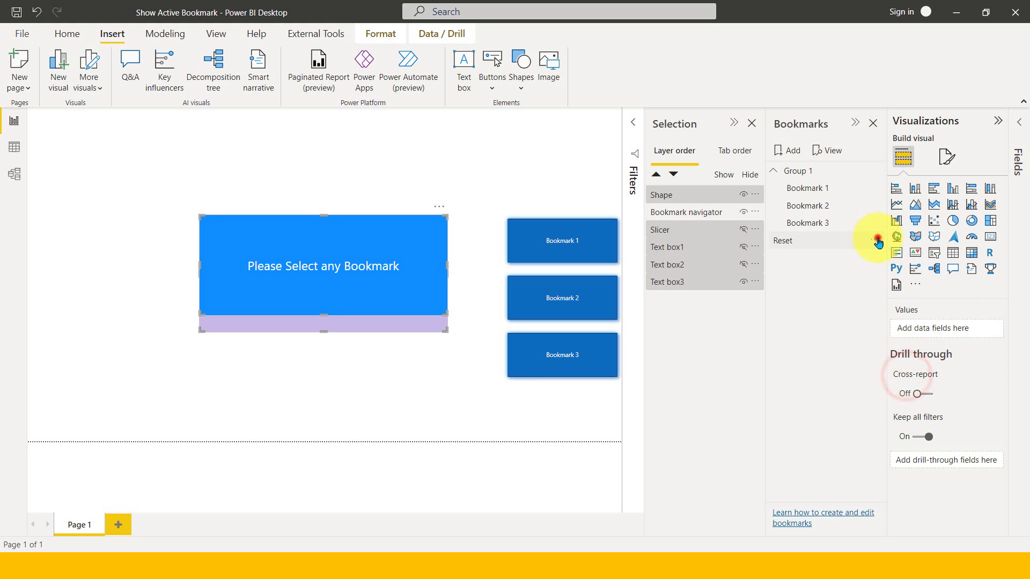
left_click(873, 240)
left_click(915, 252)
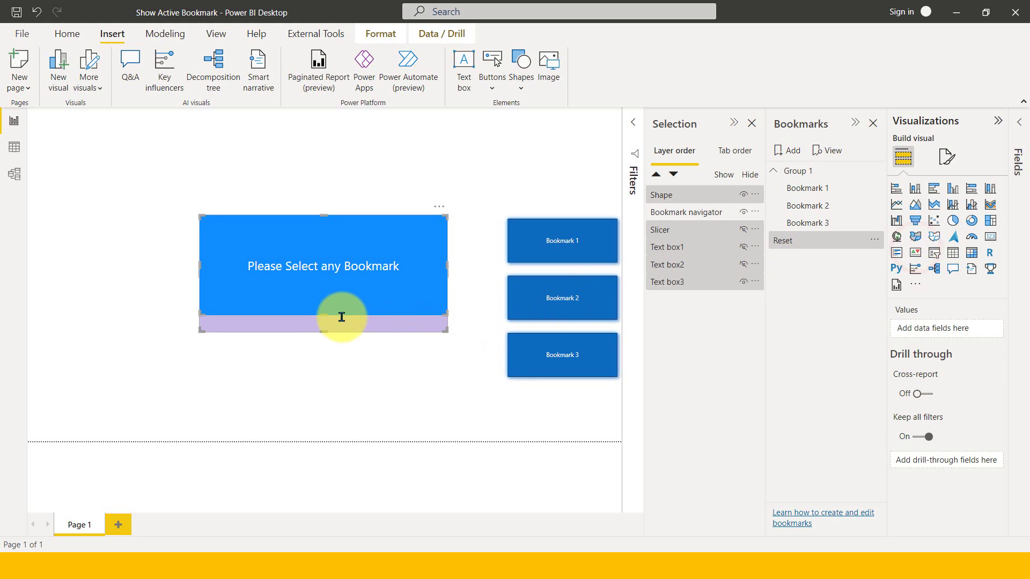
- Stretch the 'Please Select any Bookmark' shape down to fully cover the stage shape
left_click(341, 366)
left_click(334, 291)
left_click_drag(324, 314, 324, 338)
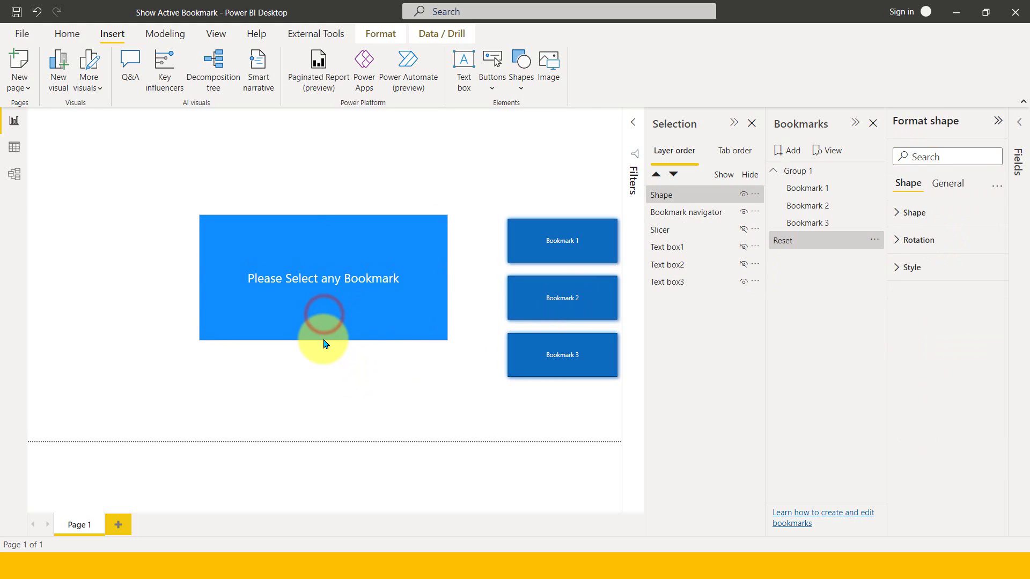
- Test the vertical navigator by showing Stages 1, 2 and 3 via Bookmarks 1–3, then apply Reset
left_click(500, 383)
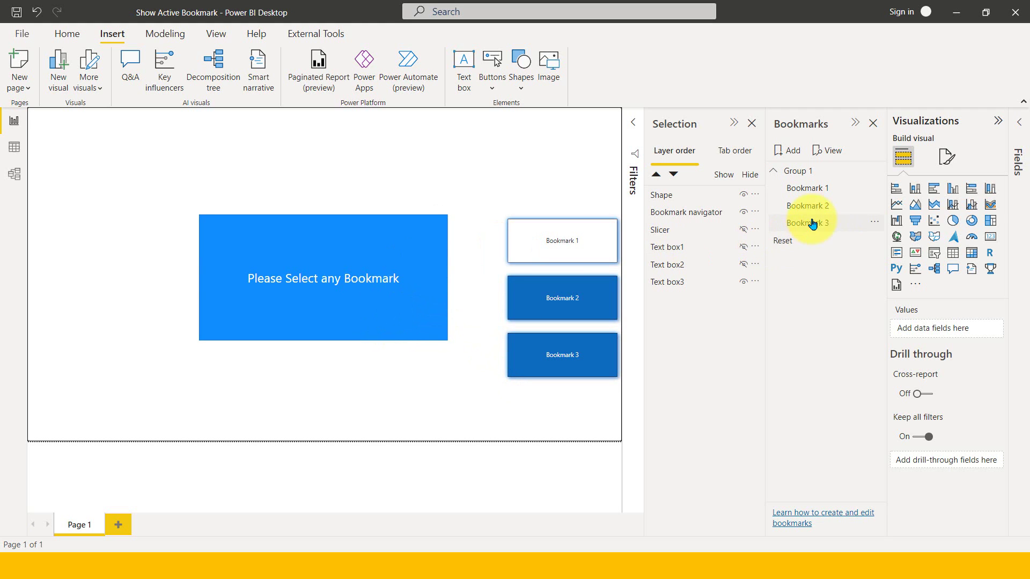
left_click(570, 237)
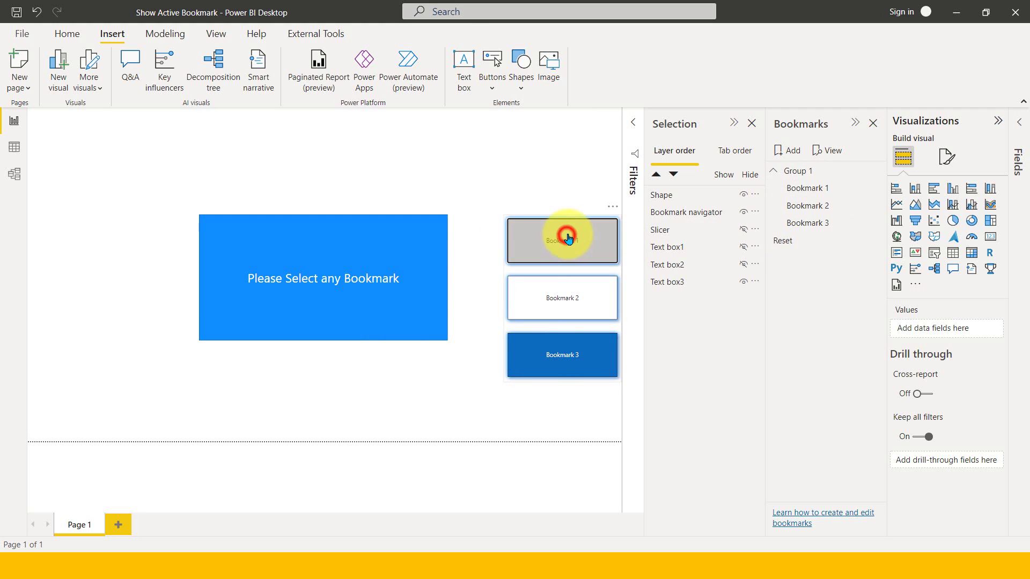
left_click(570, 238, "ctrl")
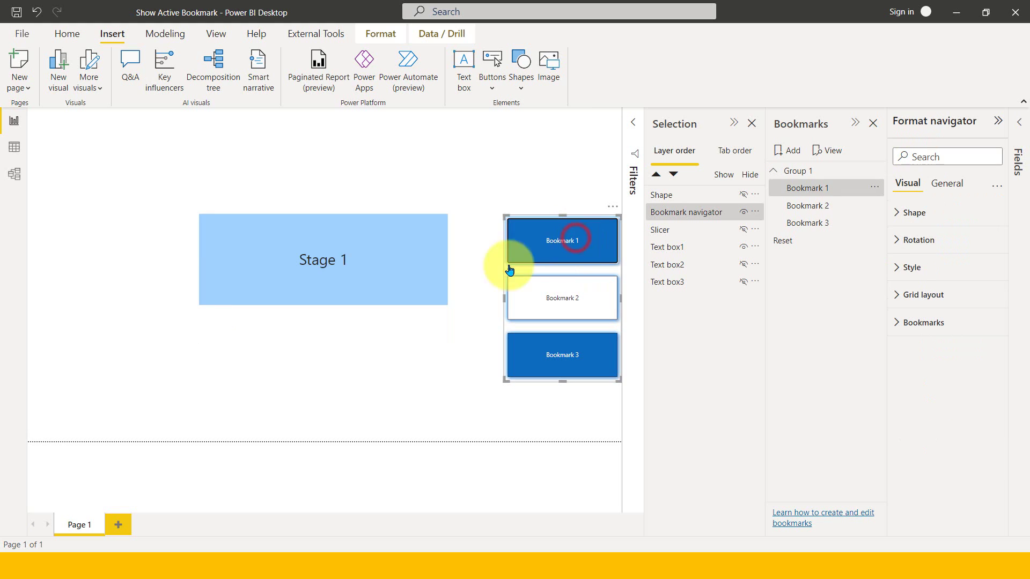
left_click(581, 296, "ctrl")
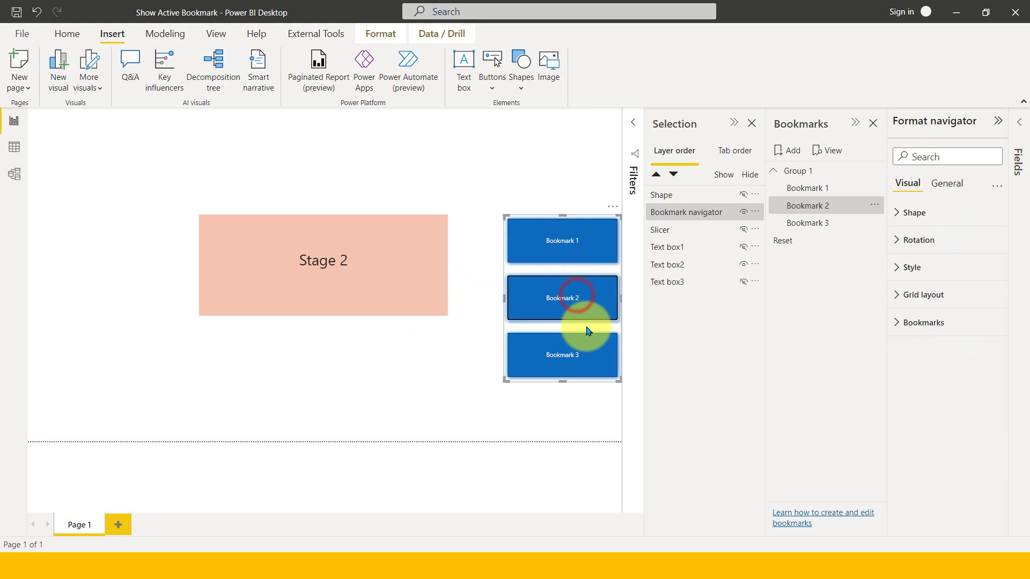
left_click(589, 358, "ctrl")
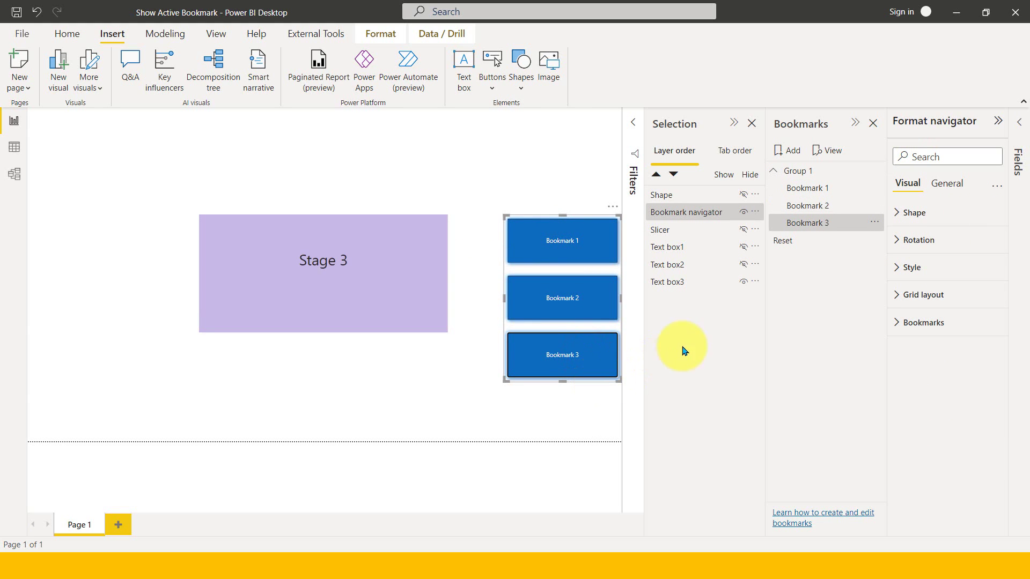
left_click(795, 243)
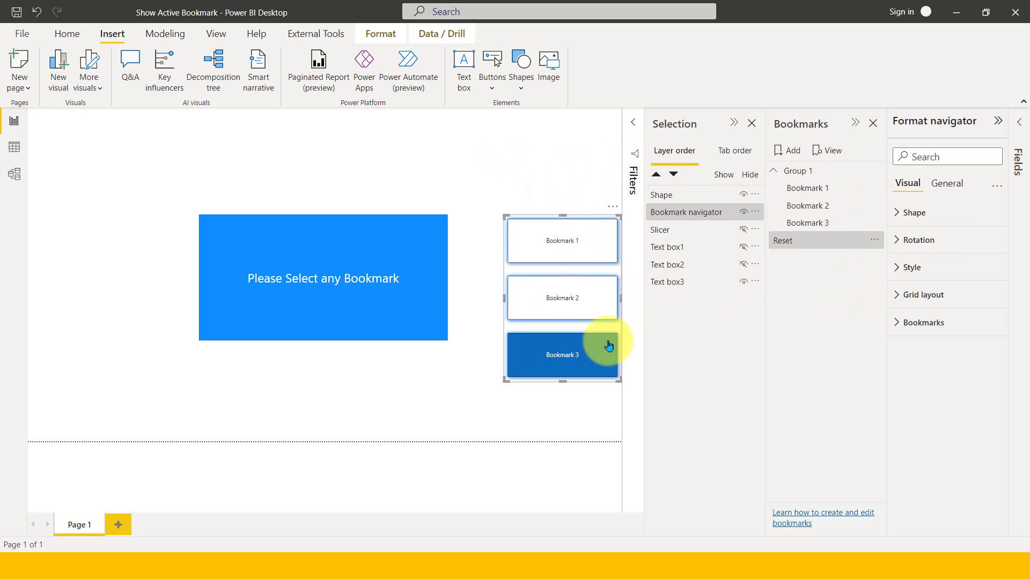
- Preview the navigator with All bookmarks, return it to Group 1, and turn on Allow deselection
left_click(894, 326)
left_click(939, 367)
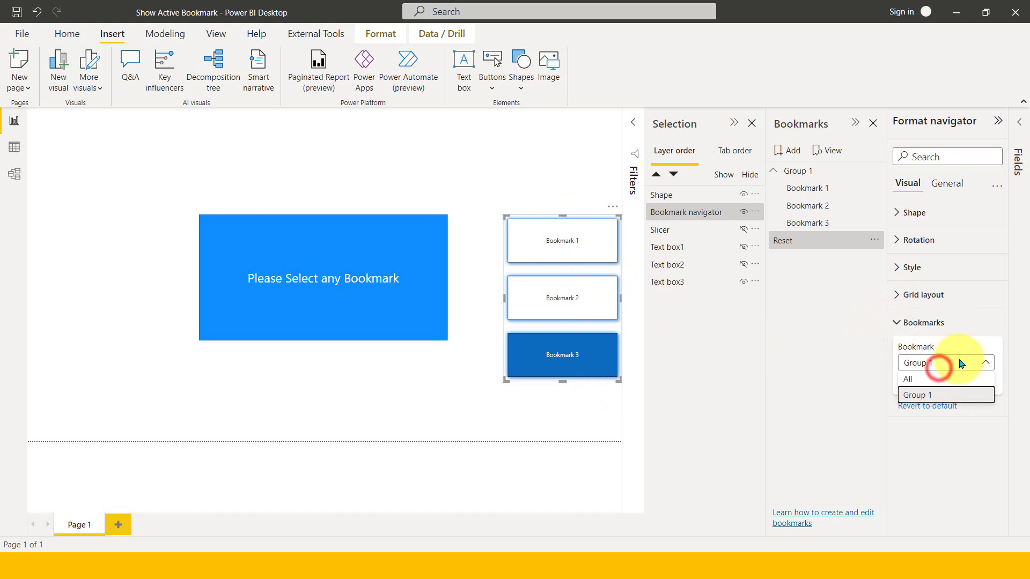
left_click(937, 379)
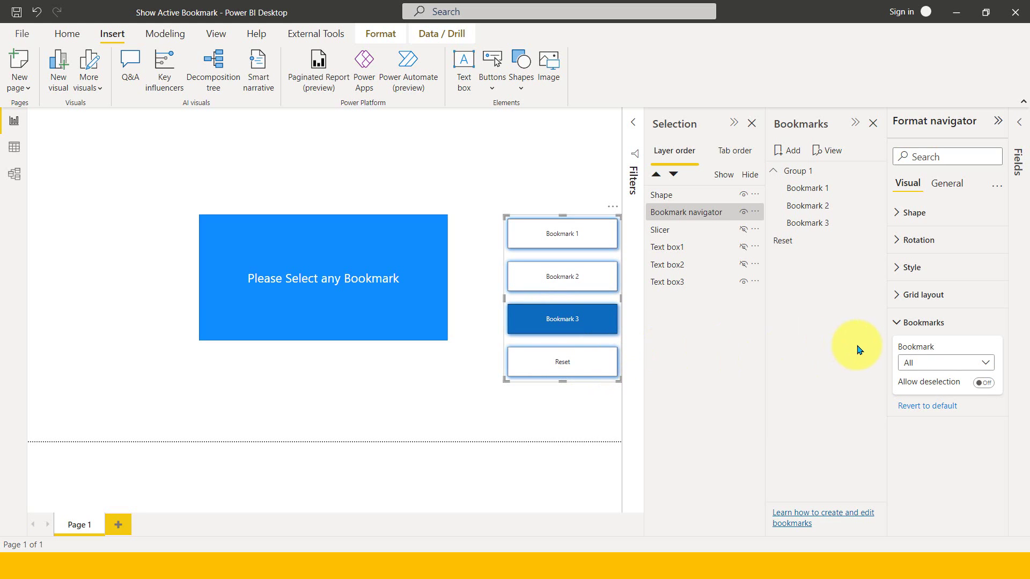
left_click(924, 367)
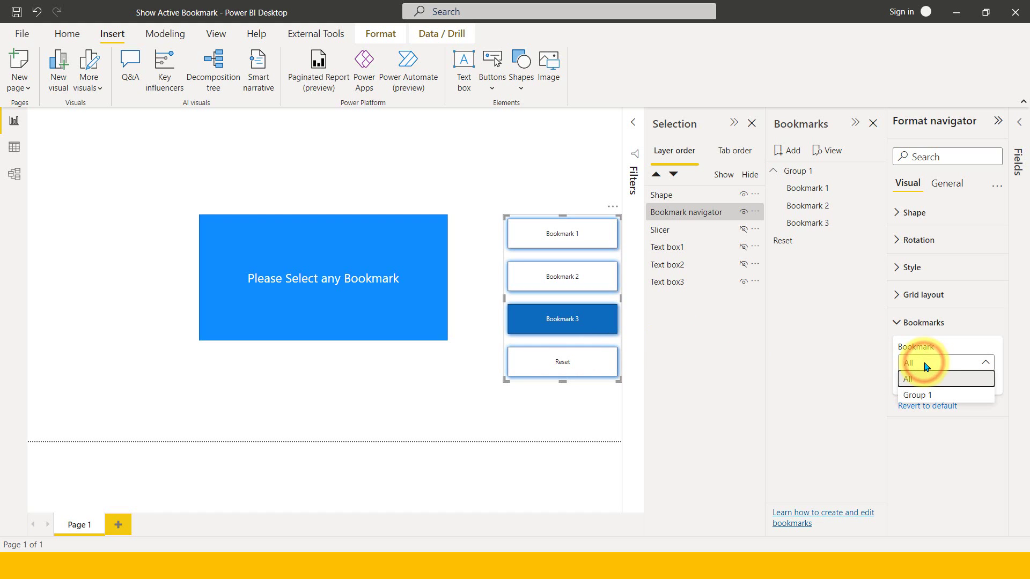
left_click(922, 395)
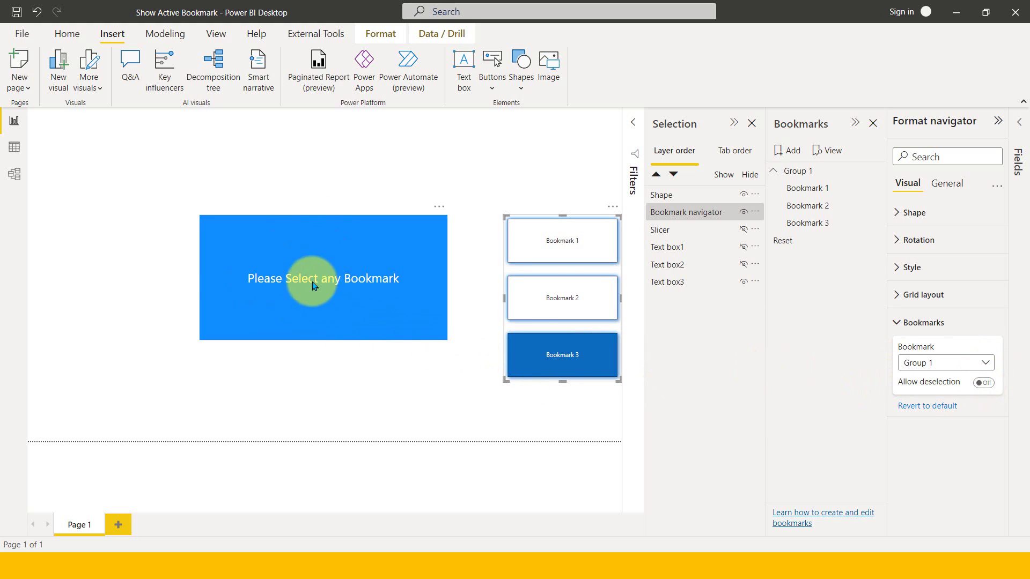
left_click(987, 393)
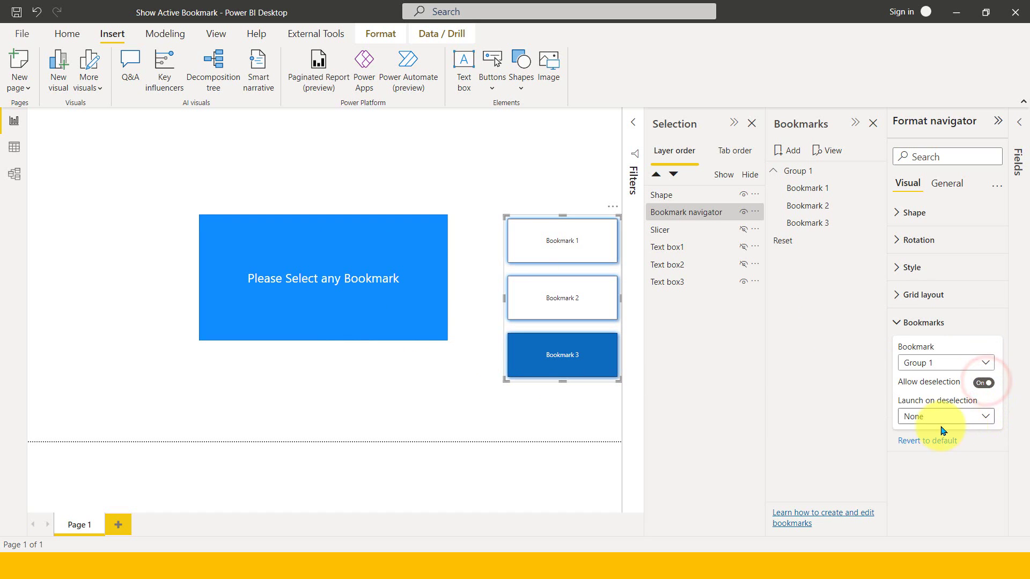
- Set Launch on deselection to the Reset bookmark and test it by deselecting Bookmark 3
left_click(984, 417)
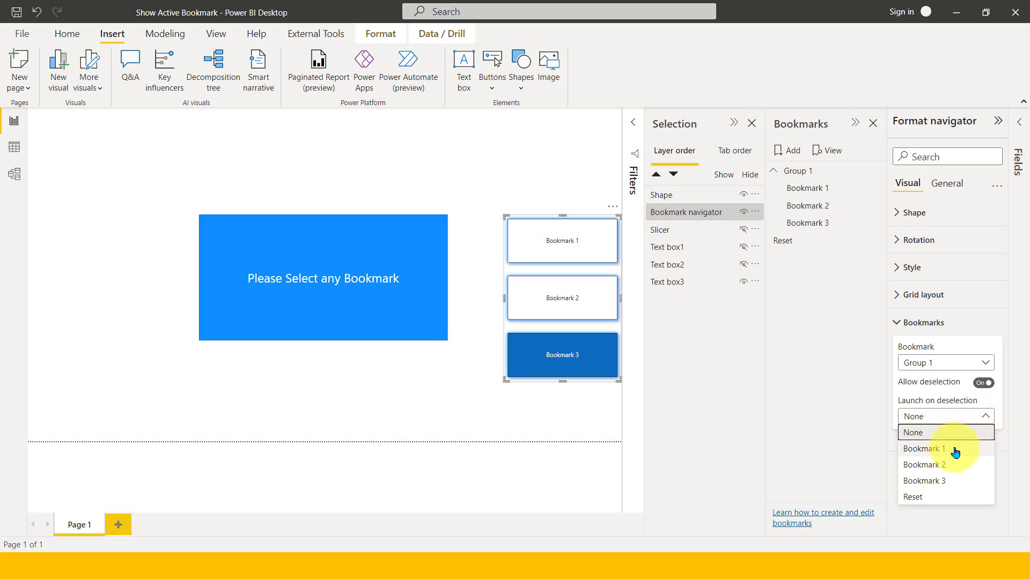
left_click(931, 499)
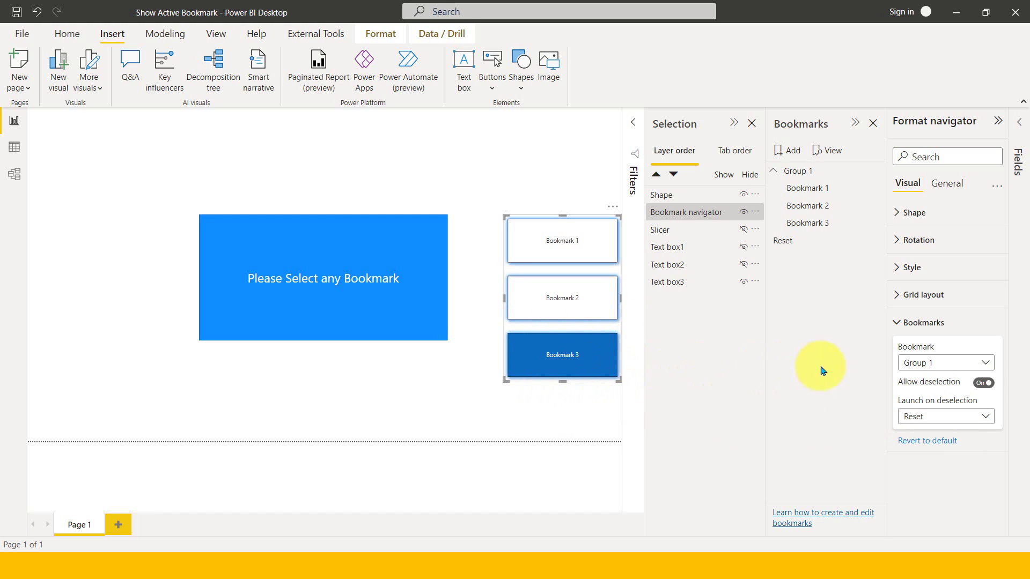
left_click(564, 367)
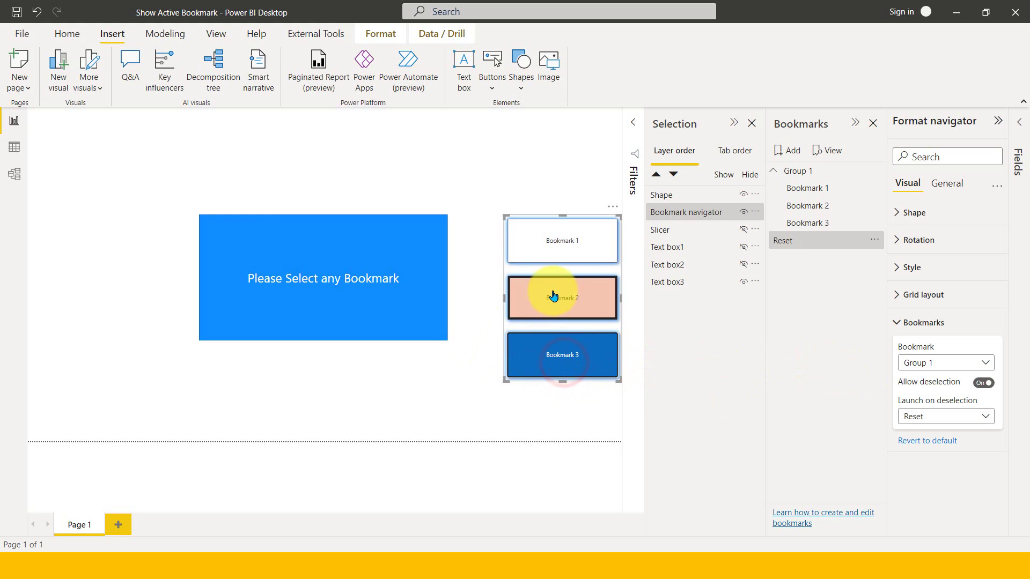
left_click(543, 175)
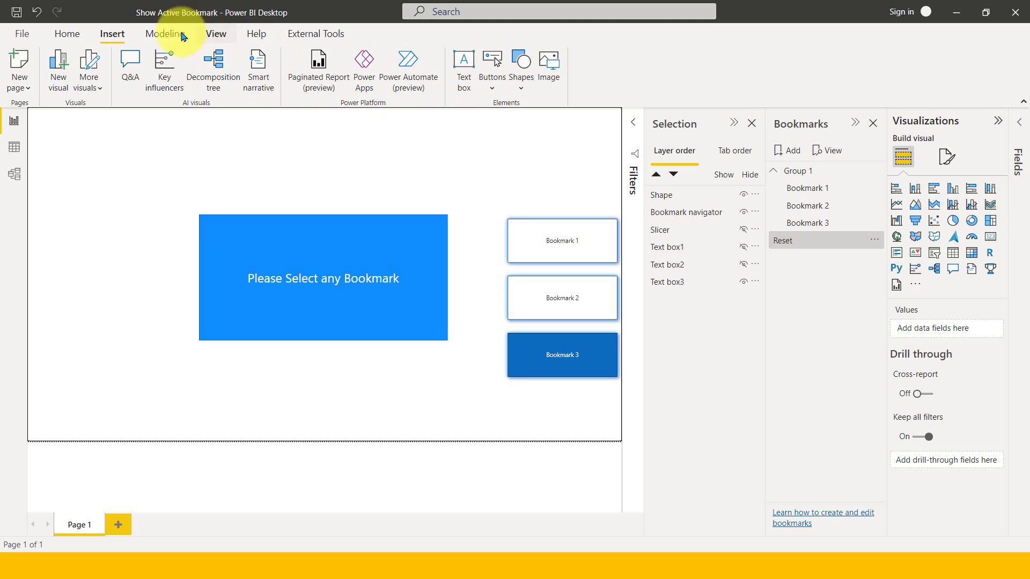
- Insert a second bookmark navigator and limit it to the Group 1 bookmarks
left_click(489, 75)
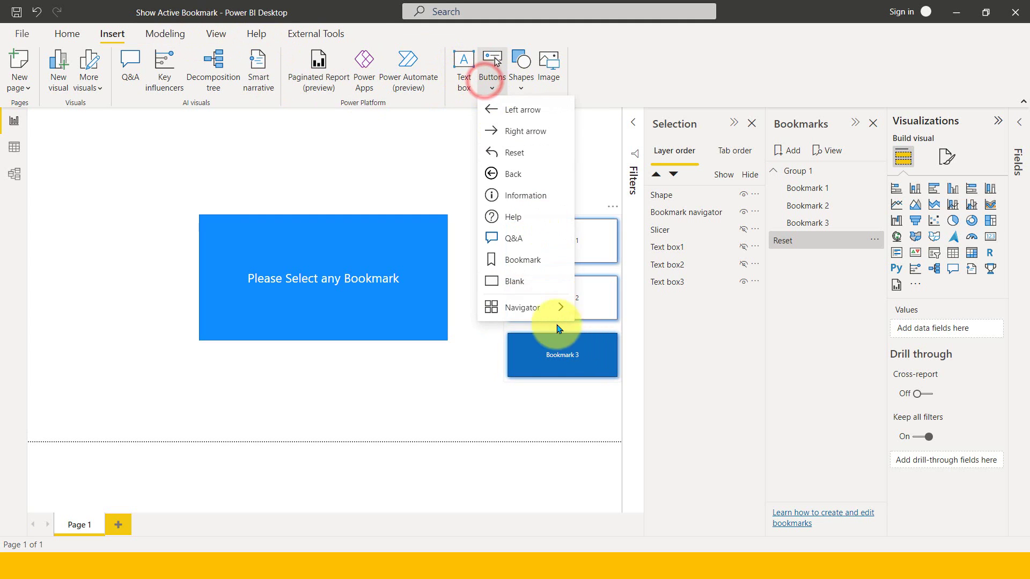
left_click(547, 307)
left_click(618, 331)
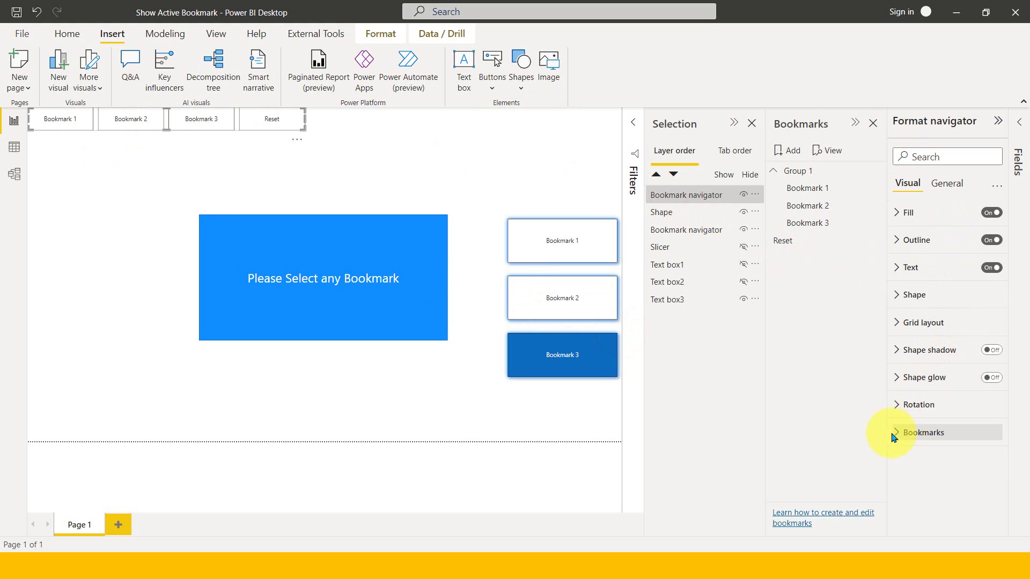
left_click(895, 431)
left_click(925, 472)
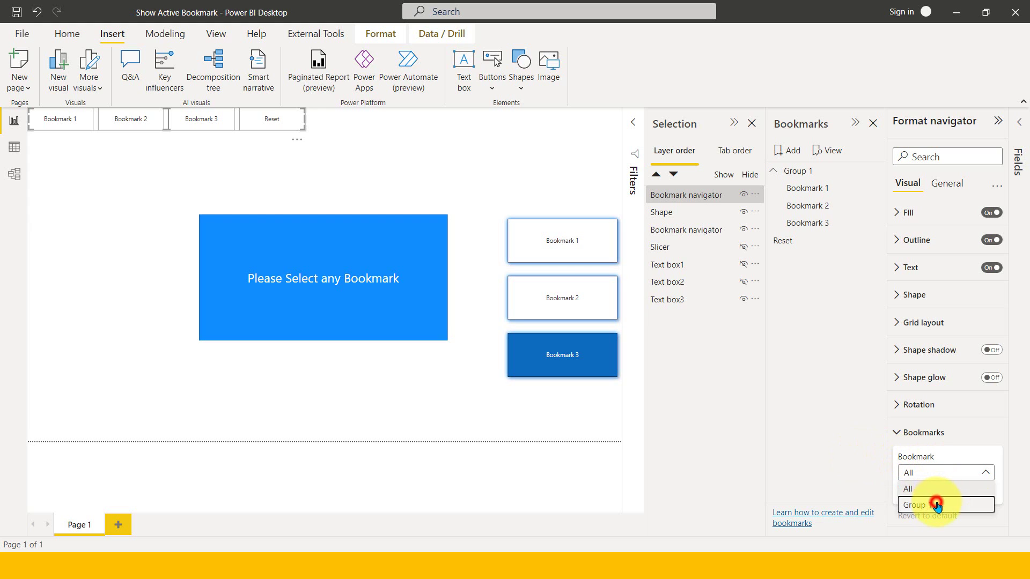
left_click(936, 504)
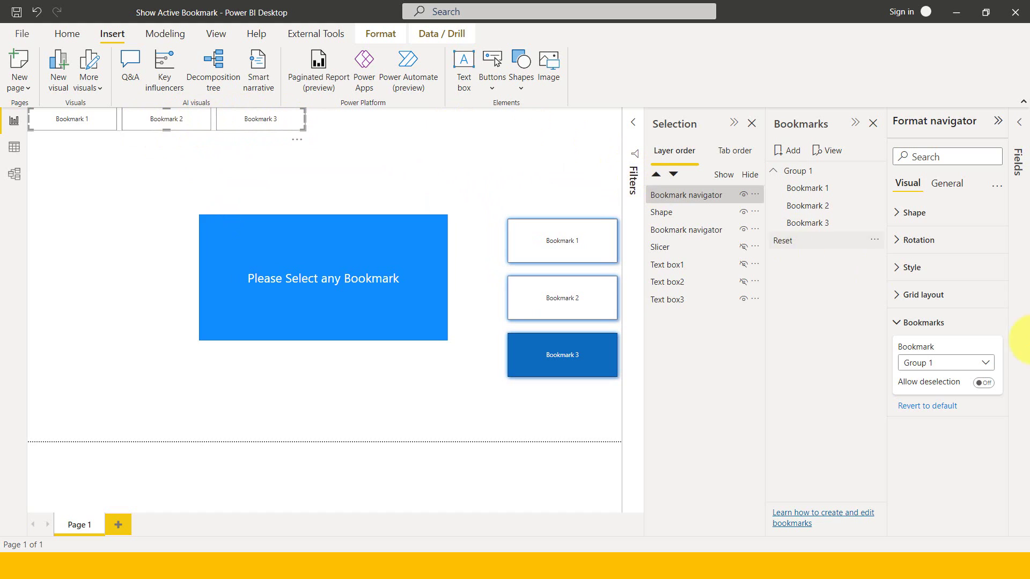
- Add a new bookmark and group it with Reset as Group 2, then check the navigator's group list
right_click(780, 243)
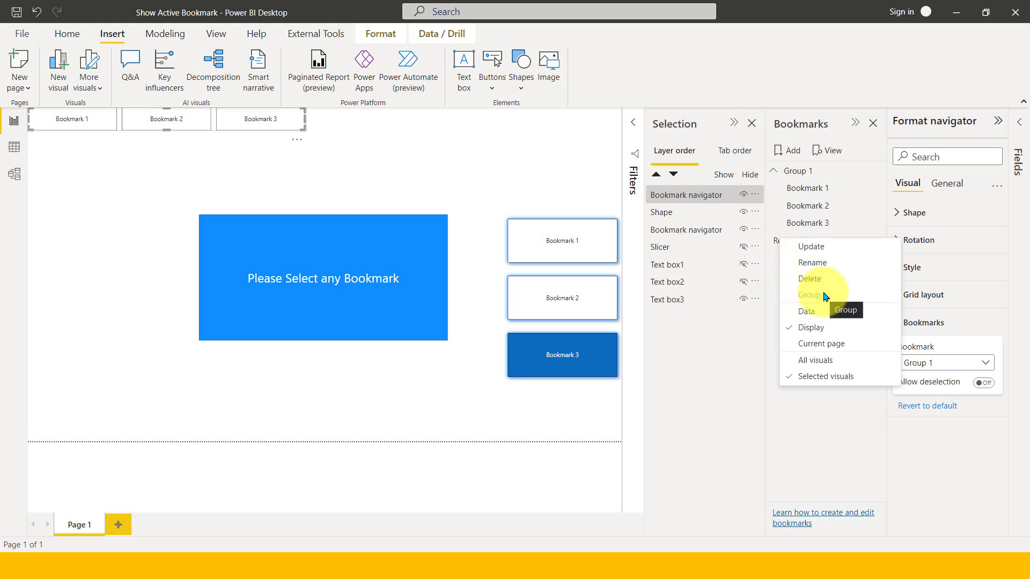
left_click(773, 258)
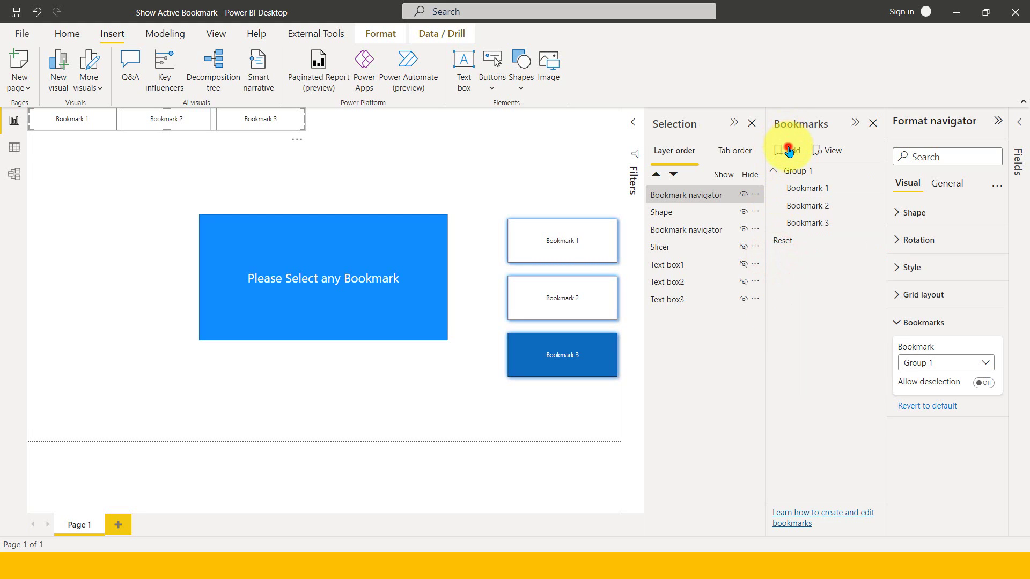
left_click(789, 152)
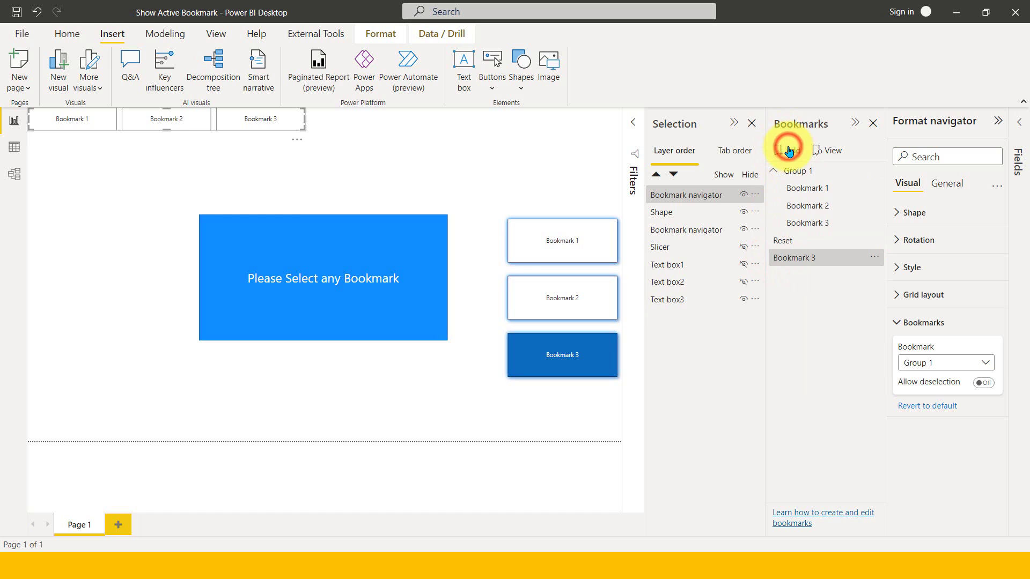
left_click(796, 241)
right_click(801, 252)
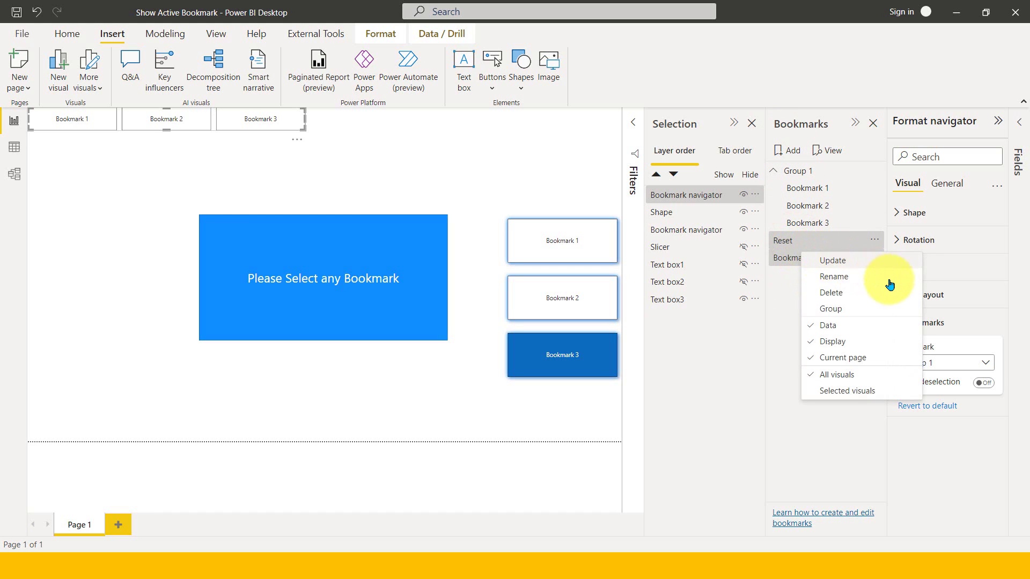
left_click(861, 309)
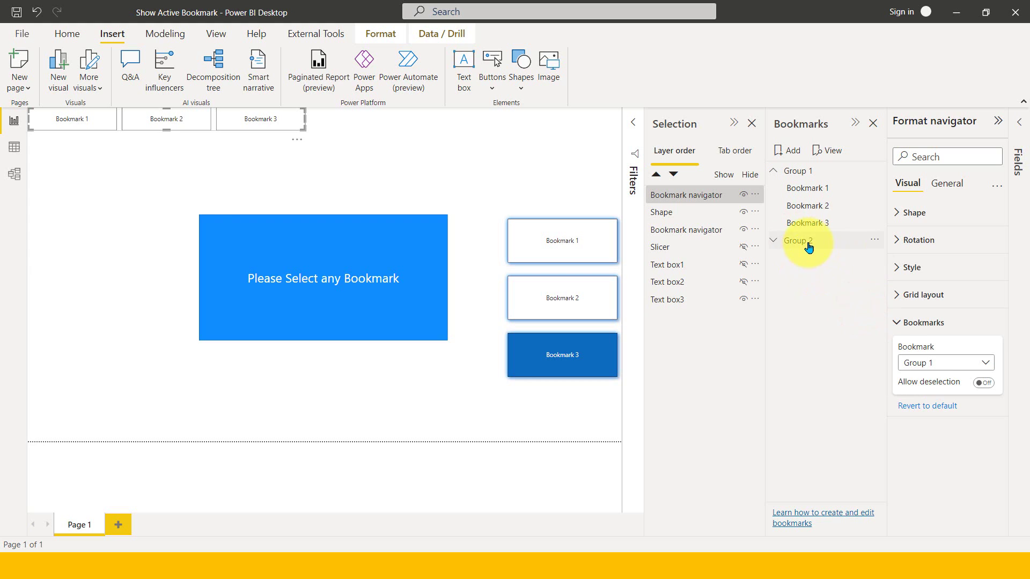
left_click(936, 367)
left_click(846, 349)
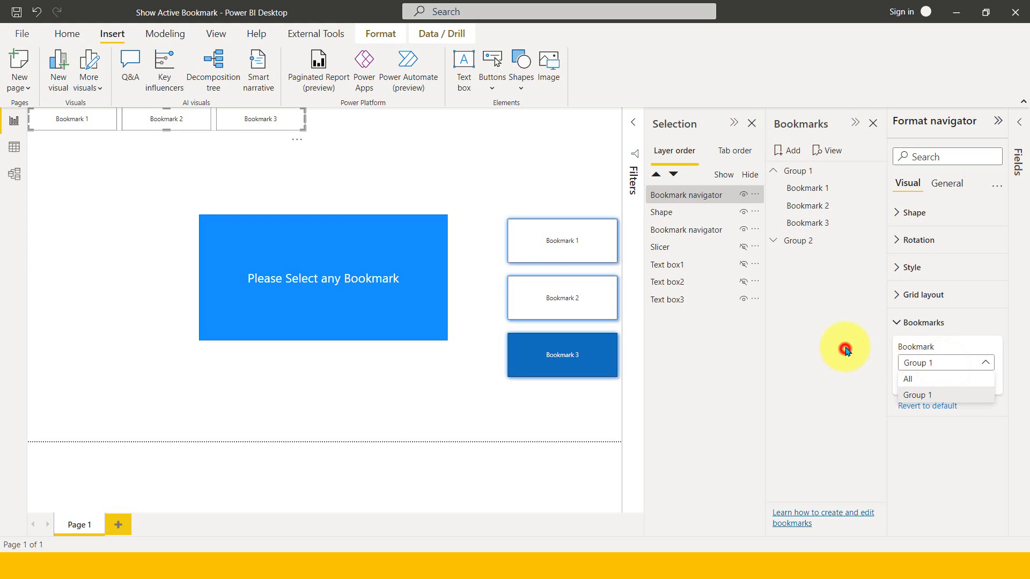
- Replace the old top navigator with a new bookmark navigator limited to Group 2
right_click(293, 140)
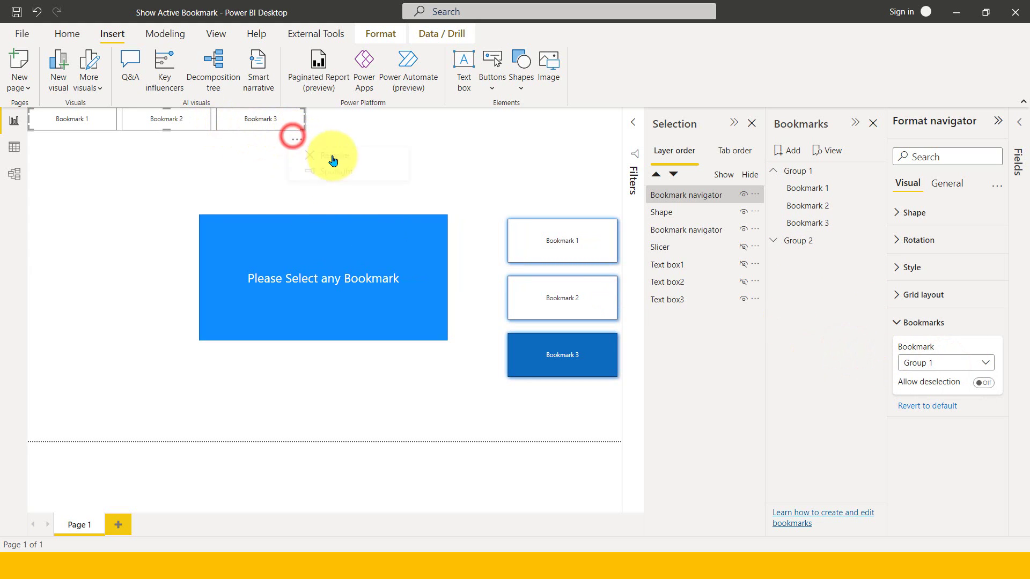
left_click(340, 151)
left_click(490, 88)
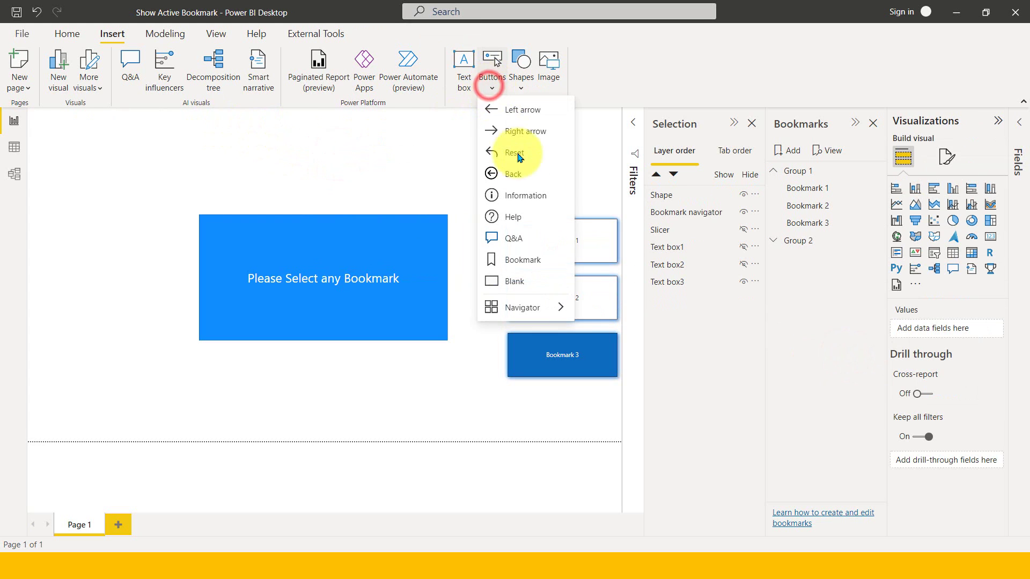
left_click(534, 307)
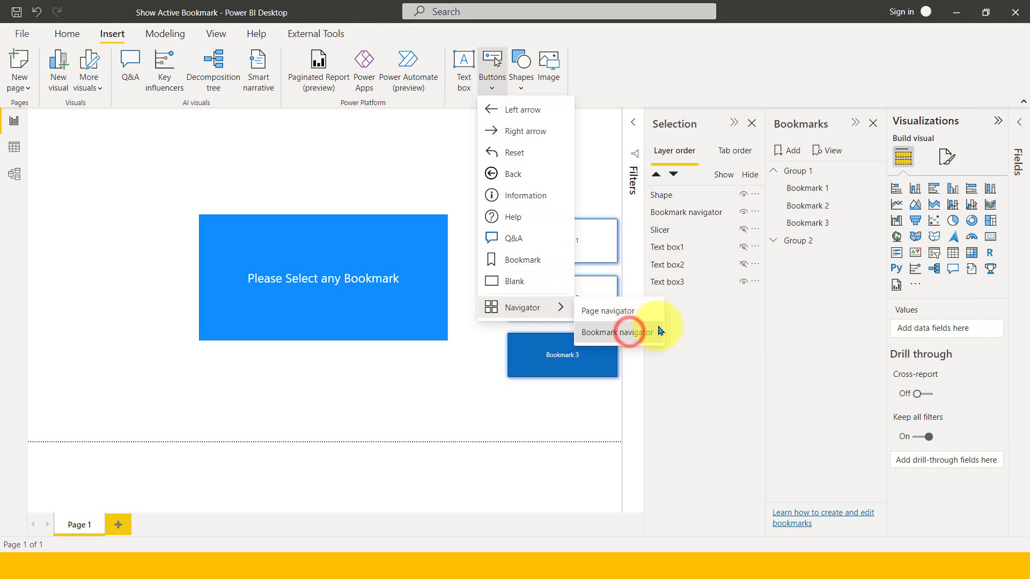
left_click(629, 333)
left_click(894, 322)
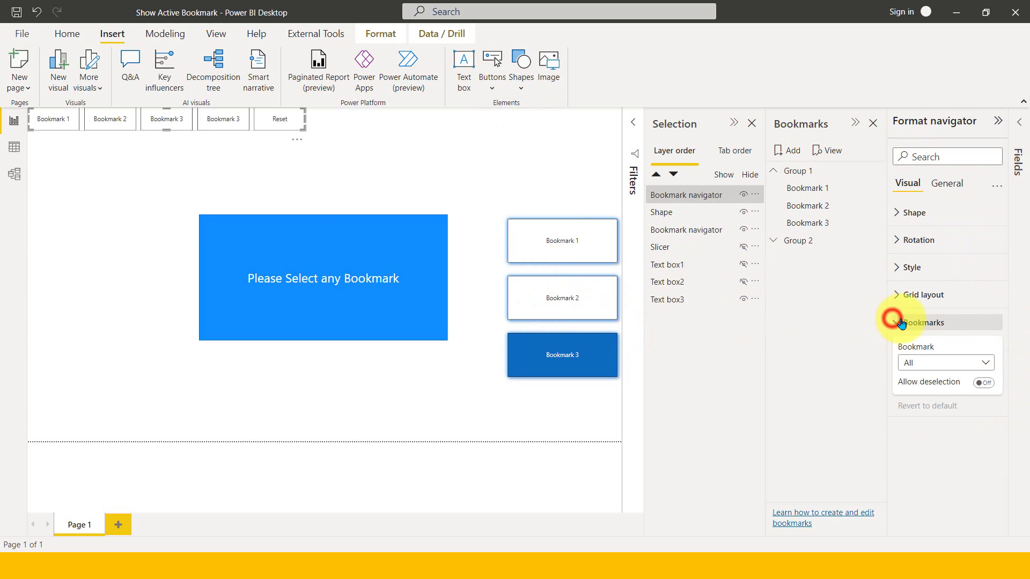
left_click(931, 364)
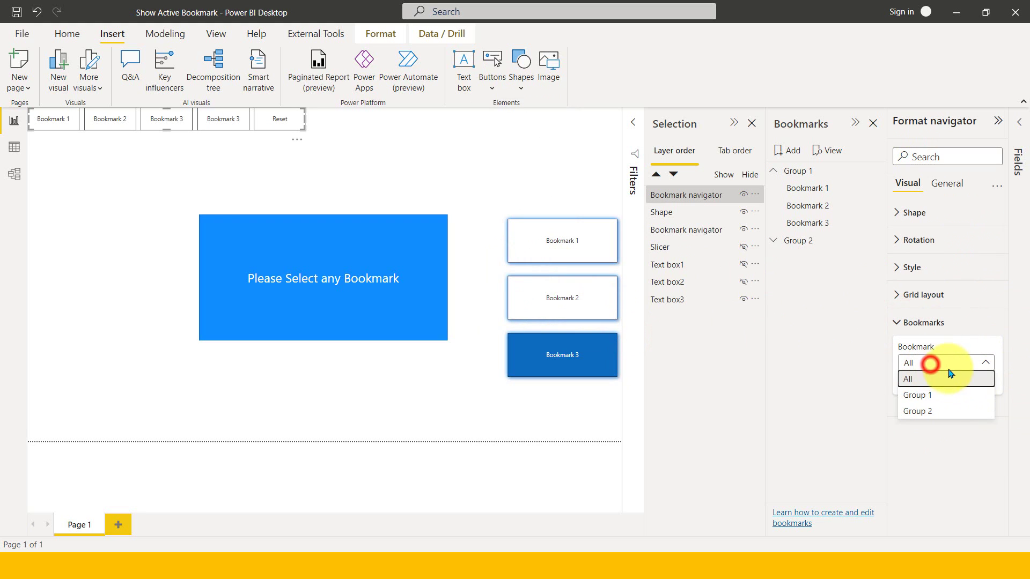
left_click(934, 410)
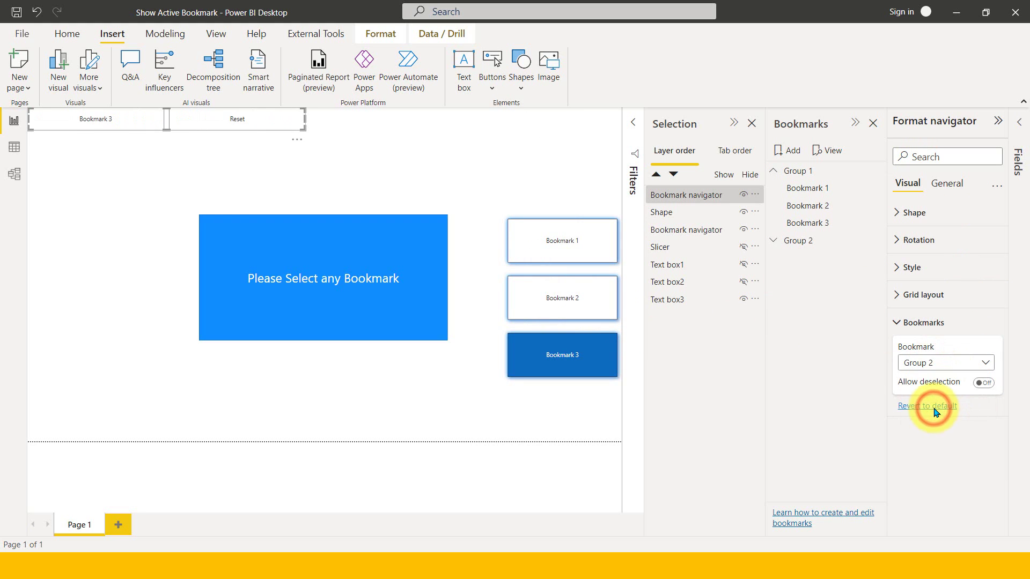
- Delete Bookmark 3 from Group 2, leaving only Reset
left_click(772, 242)
left_click(873, 259)
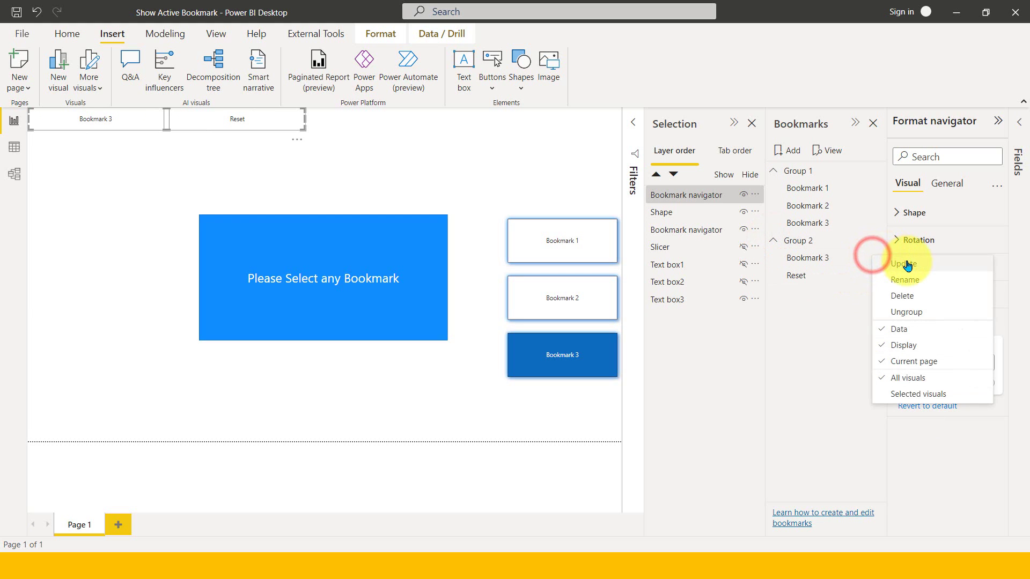
left_click(912, 296)
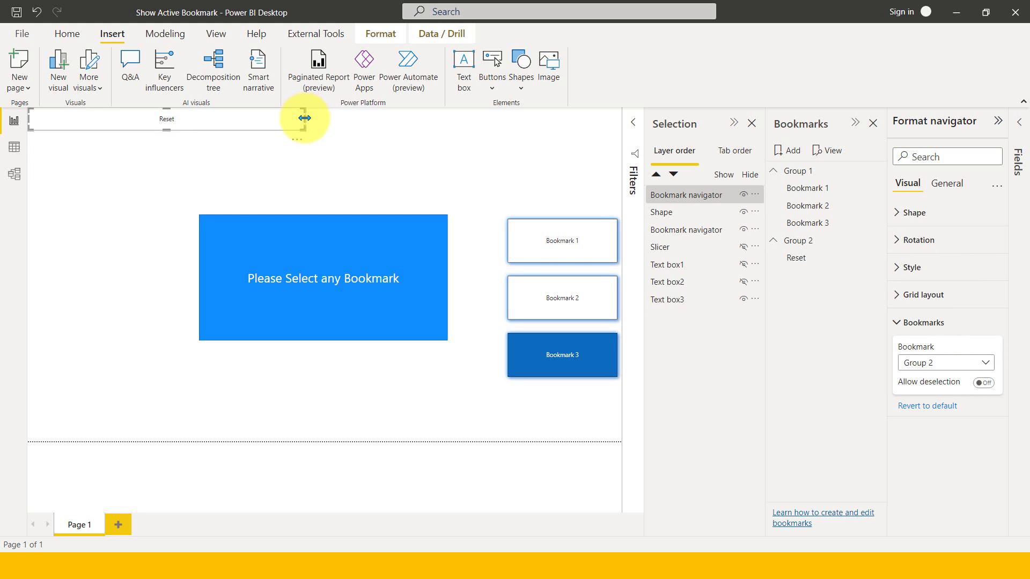
- Narrow the Reset navigator to a short top-left button and apply the Reset bookmark
left_click_drag(304, 118, 174, 127)
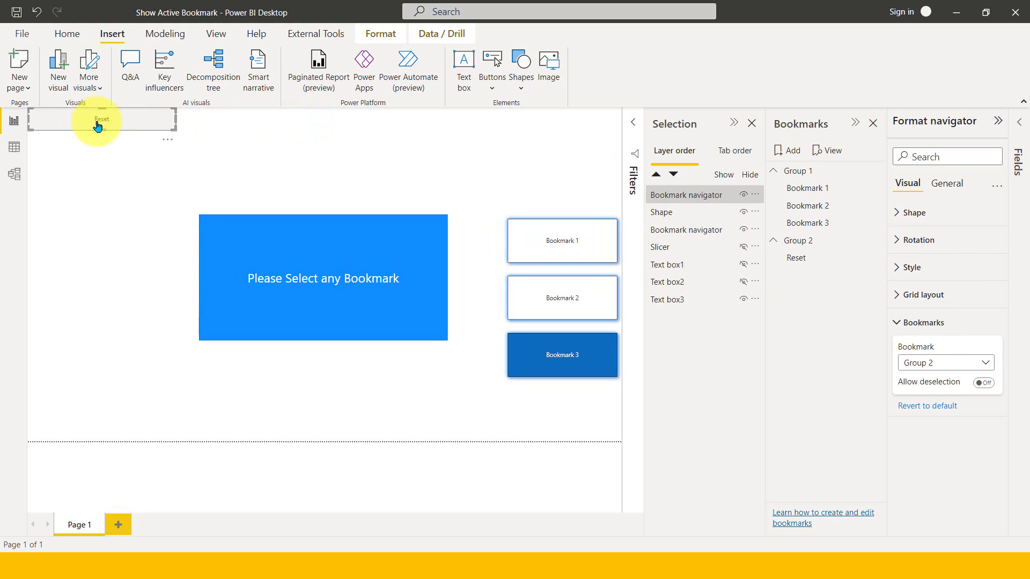
left_click(126, 123, "ctrl")
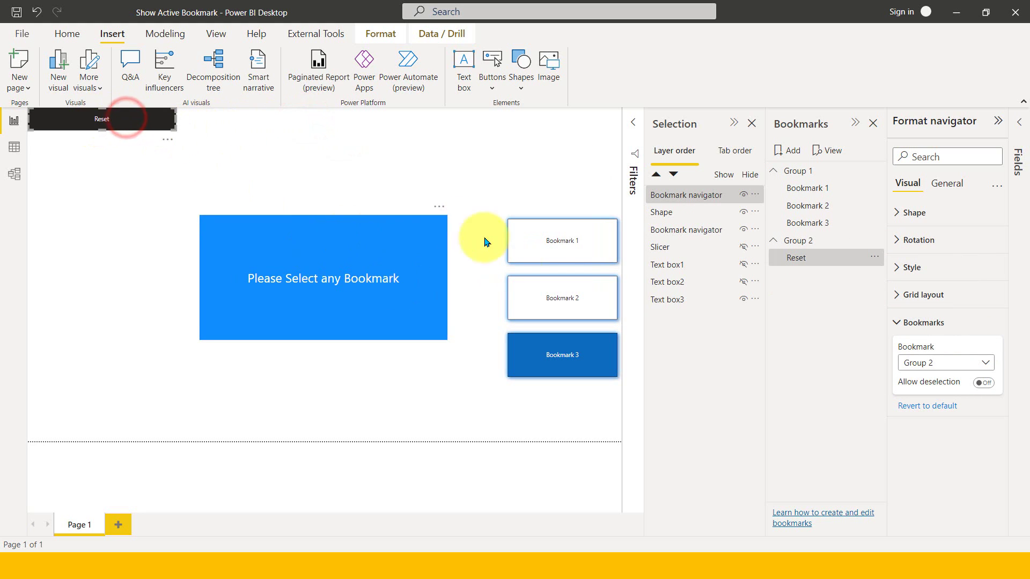
left_click(588, 308, "ctrl")
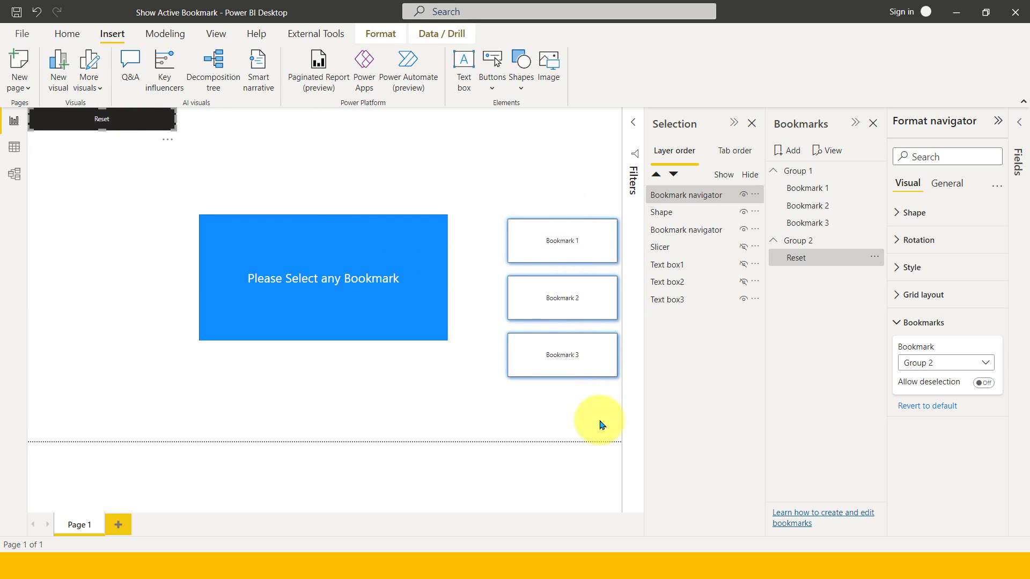
left_click(558, 374, "ctrl")
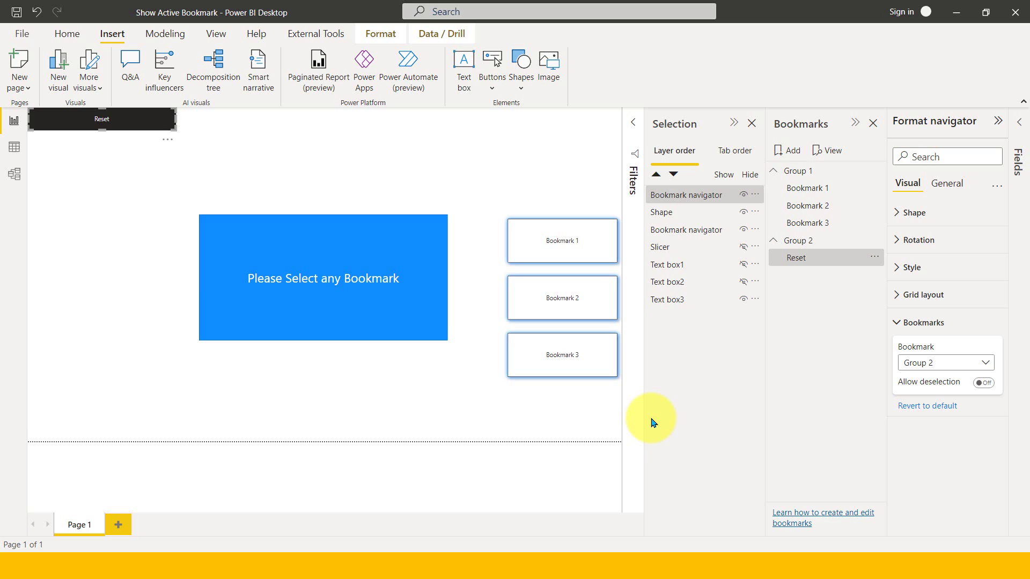
left_click(583, 252)
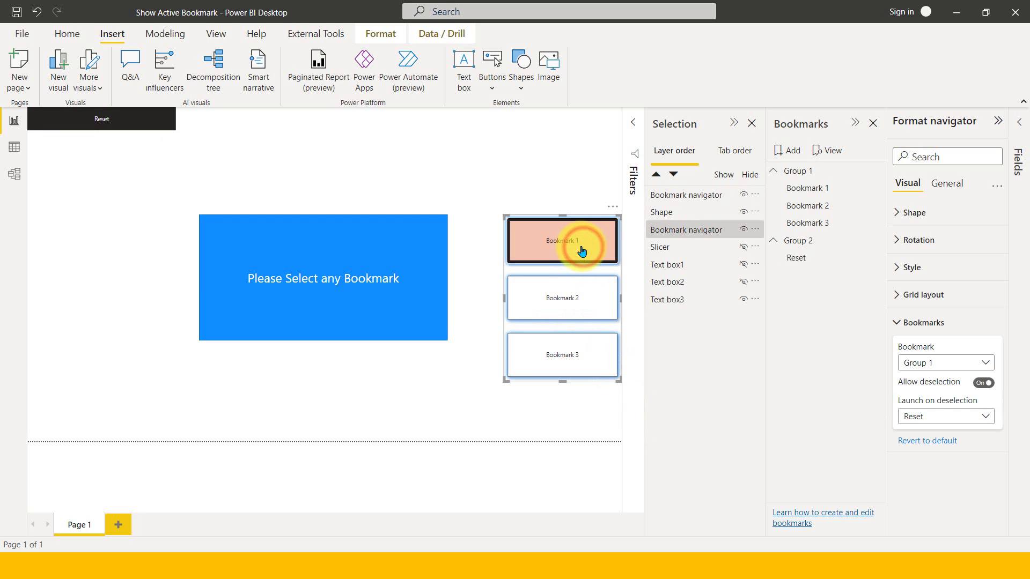
left_click(579, 247, "ctrl")
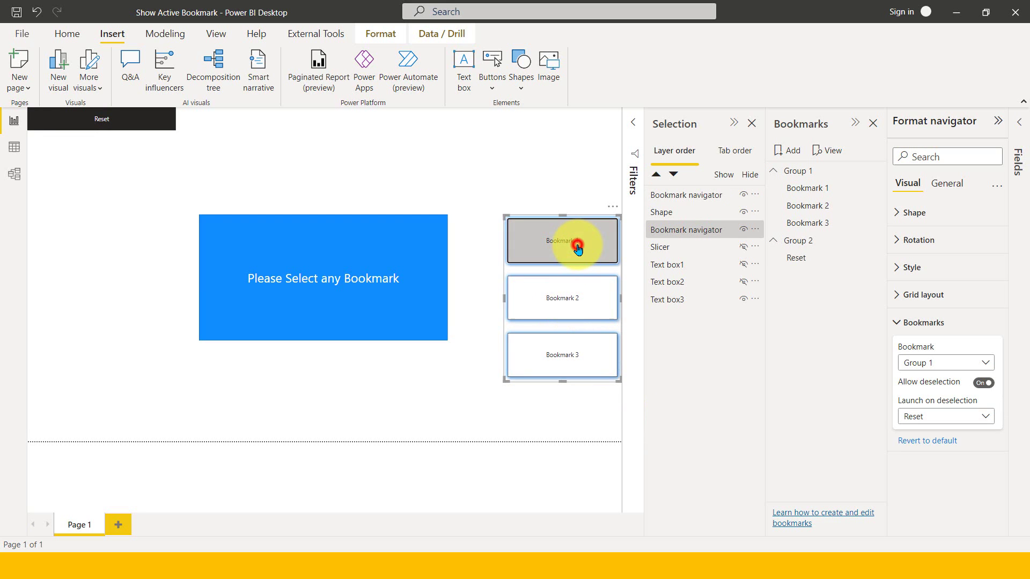
left_click(580, 297, "ctrl")
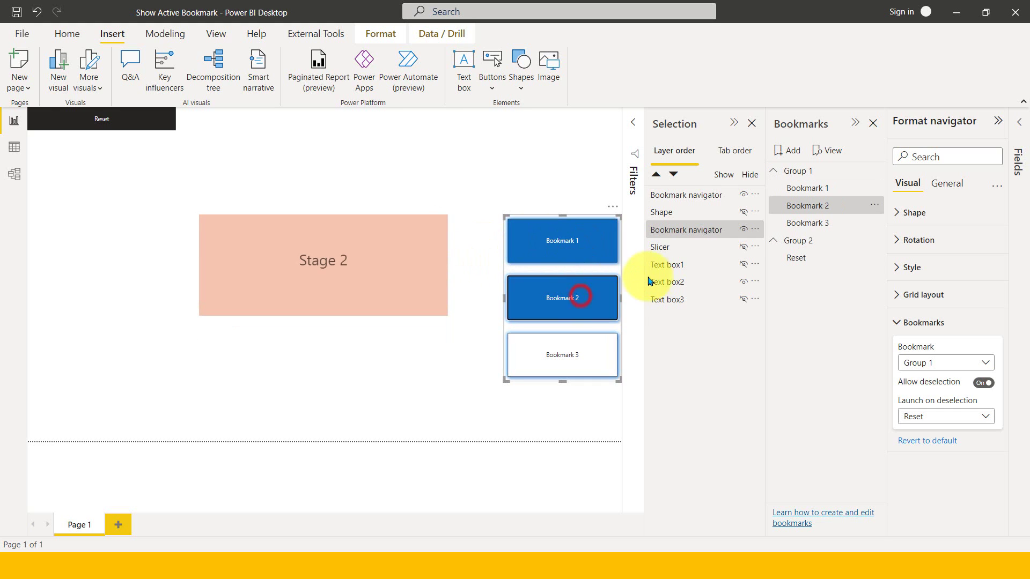
left_click(592, 357, "ctrl")
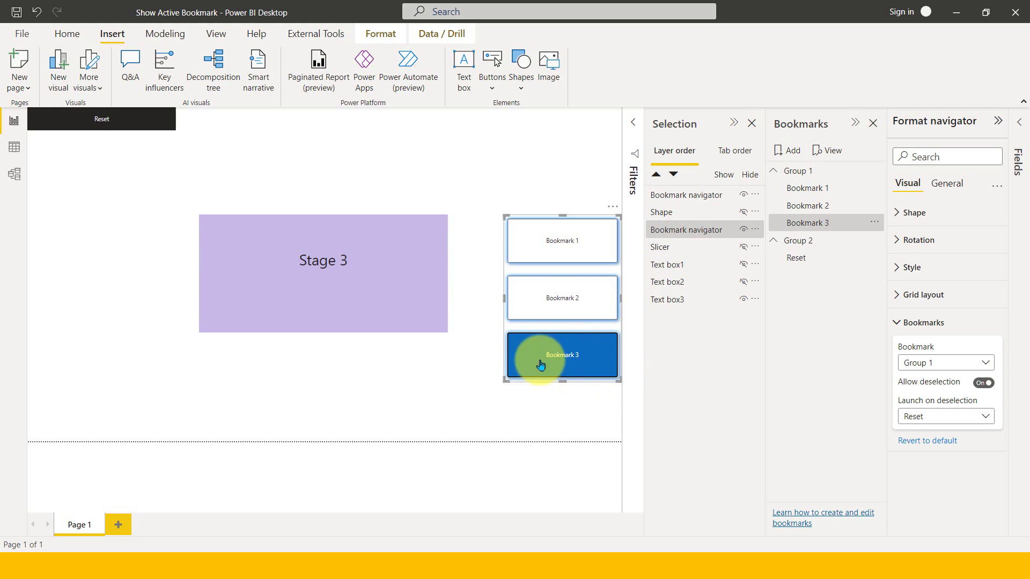
left_click(136, 125, "ctrl")
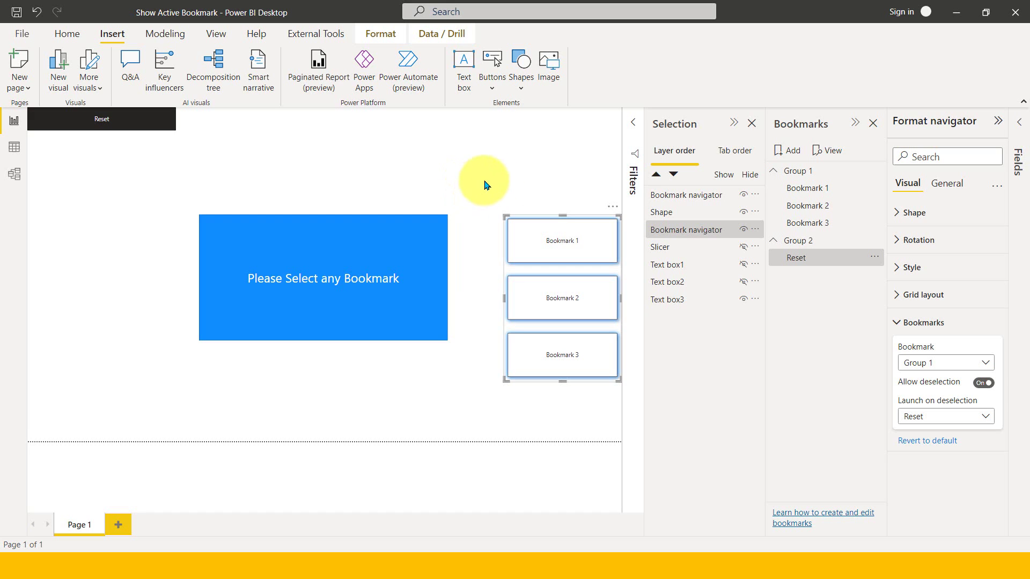
- Cycle through Bookmarks 1–3 and Reset, end on Bookmark 2, and confirm the navigator stays on Group 1
left_click(546, 247)
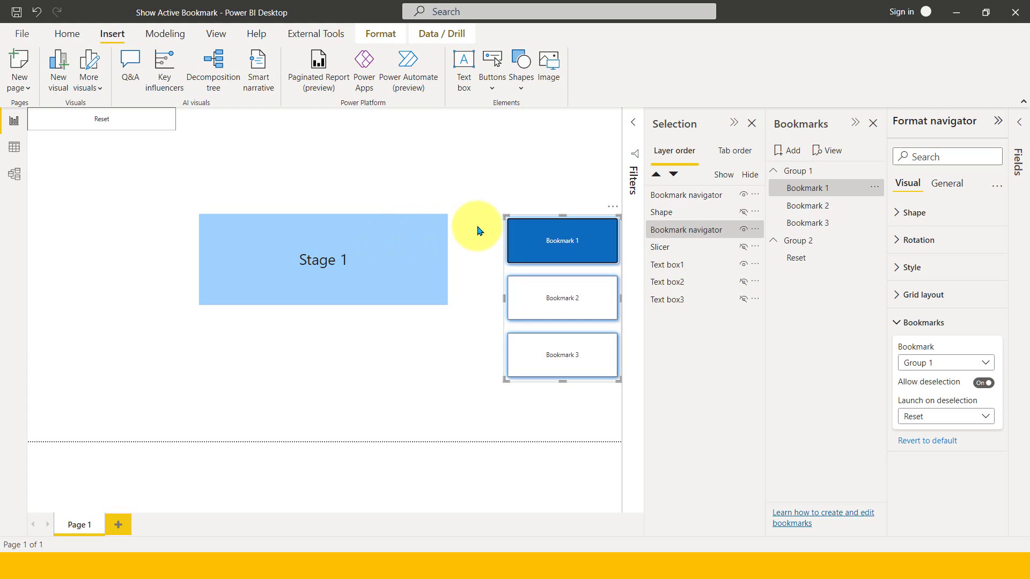
left_click(546, 303)
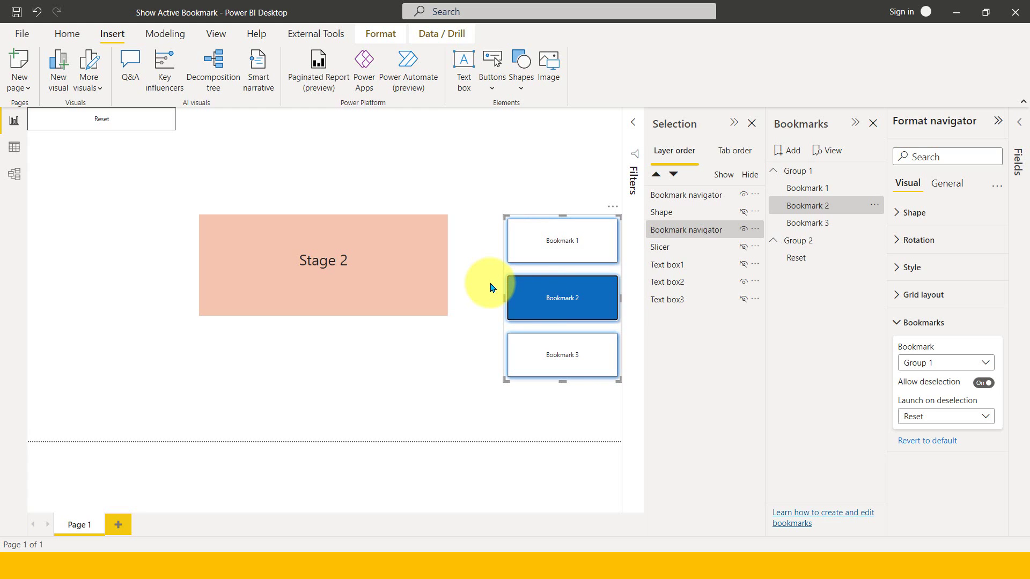
left_click(534, 357)
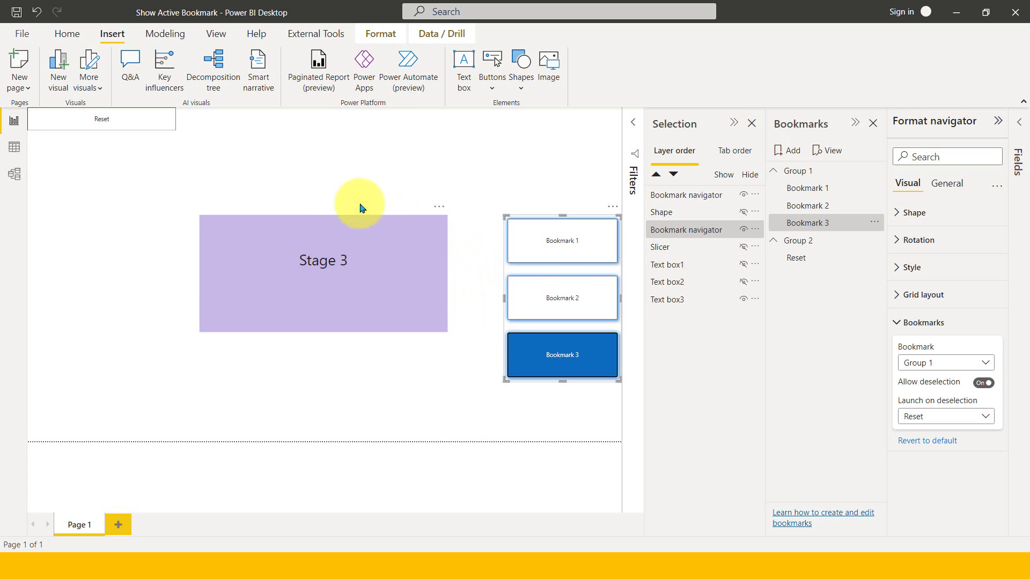
left_click(129, 125)
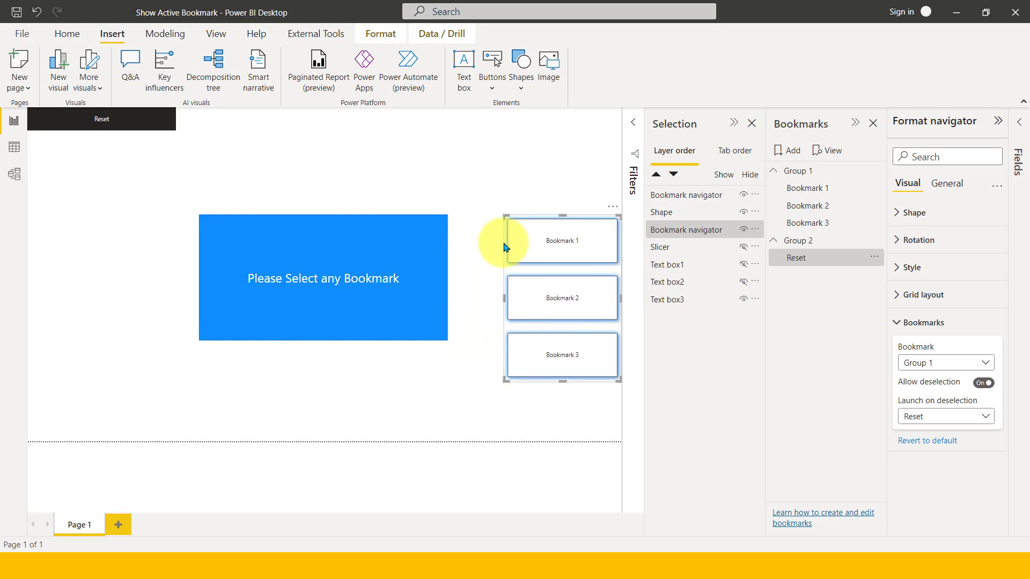
left_click(560, 297)
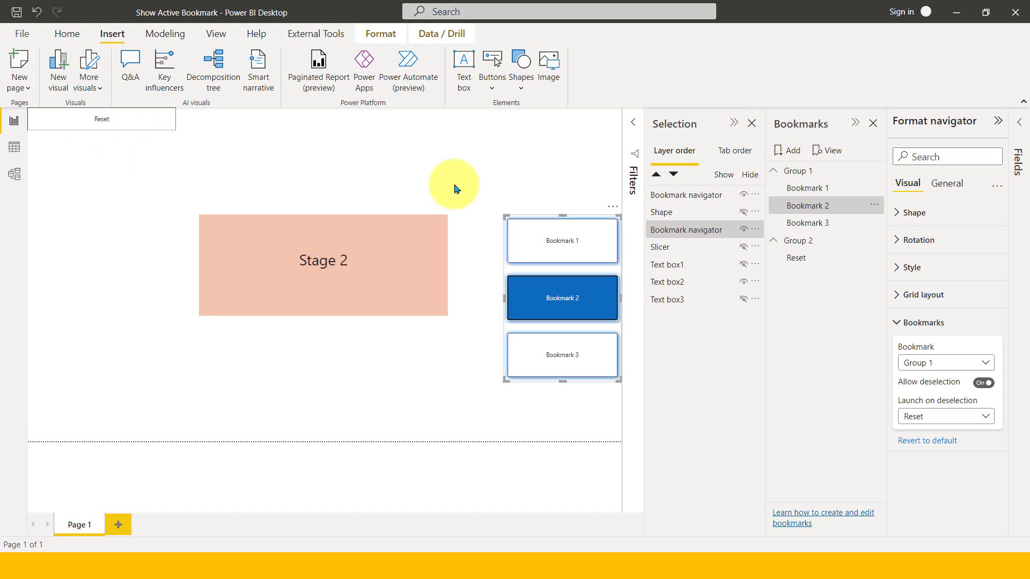
left_click(923, 364)
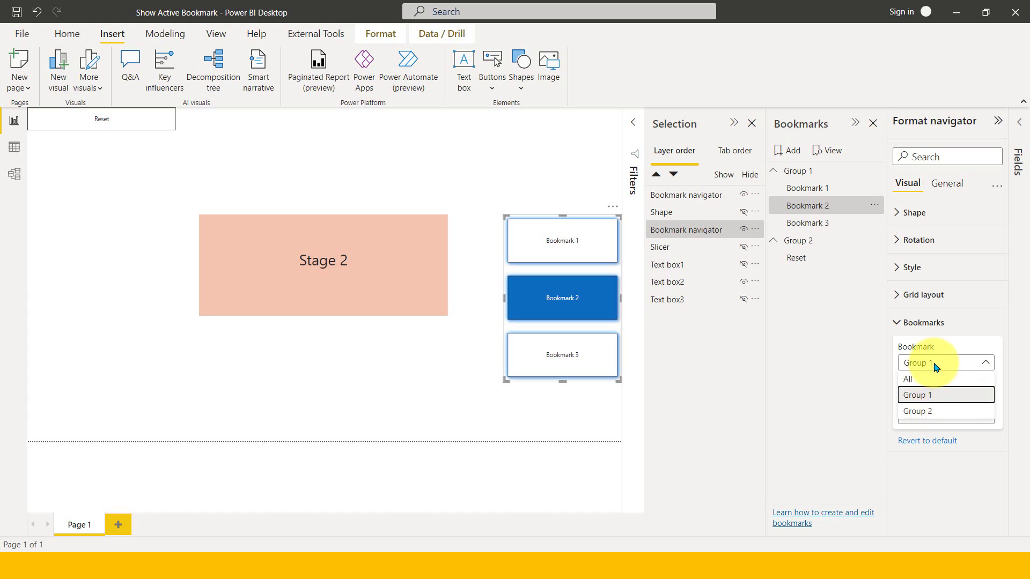
left_click(944, 343)
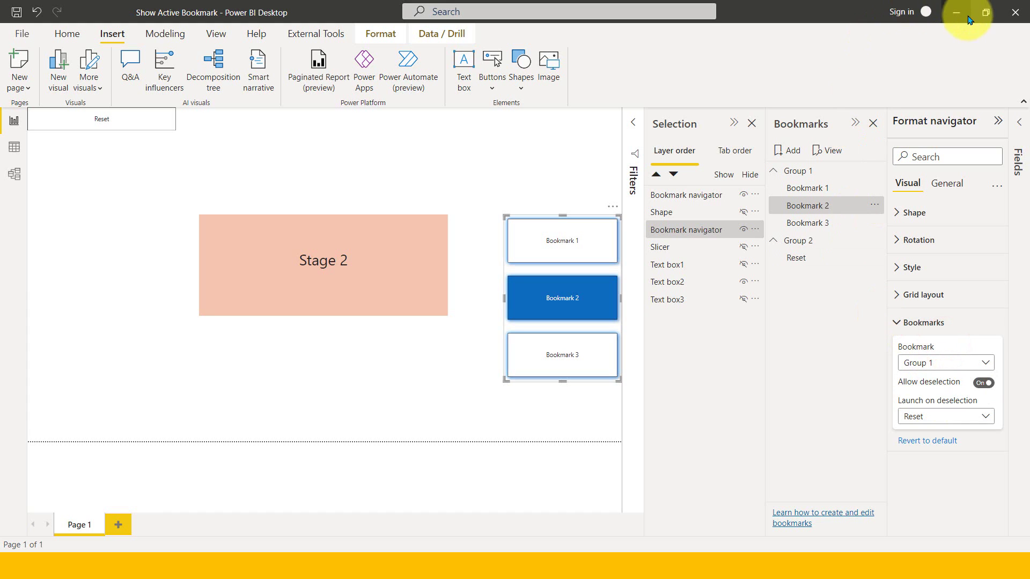